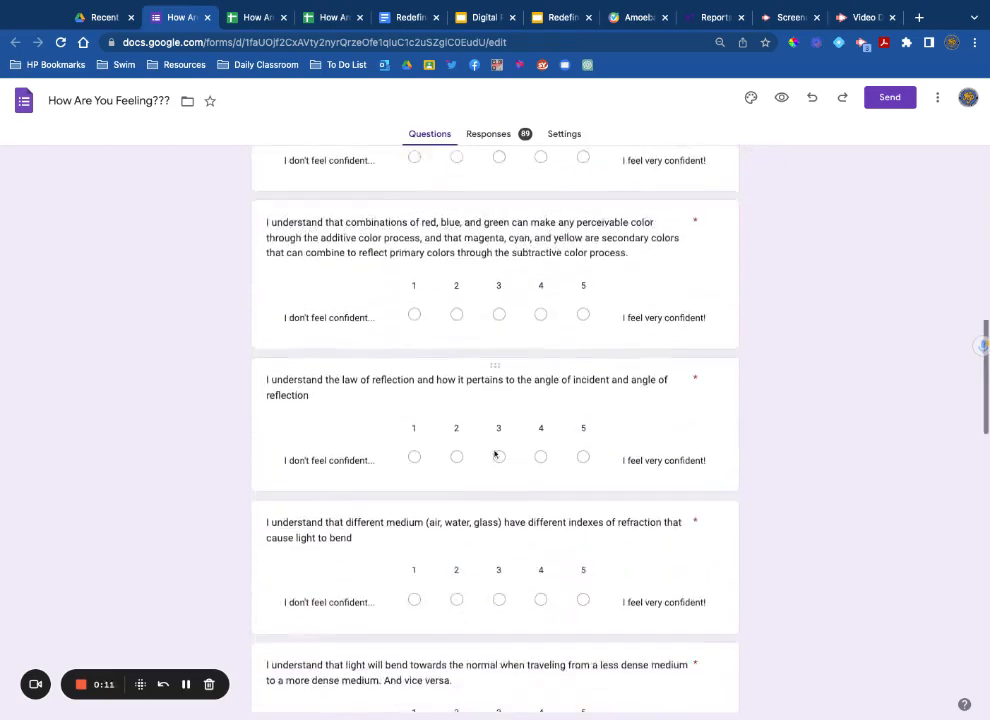
# - Switch to the "How Are You Feeling??? (Responses)" spreadsheet and look through its rating columns
pyautogui.click(247, 20)
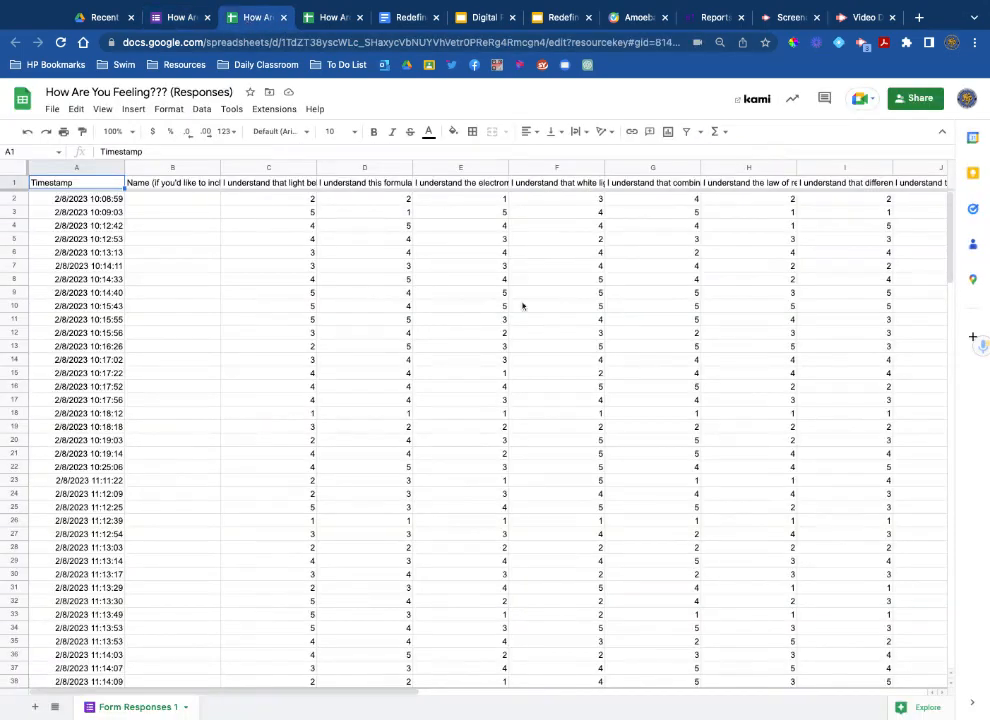
pyautogui.hscroll(10, 405, 699)
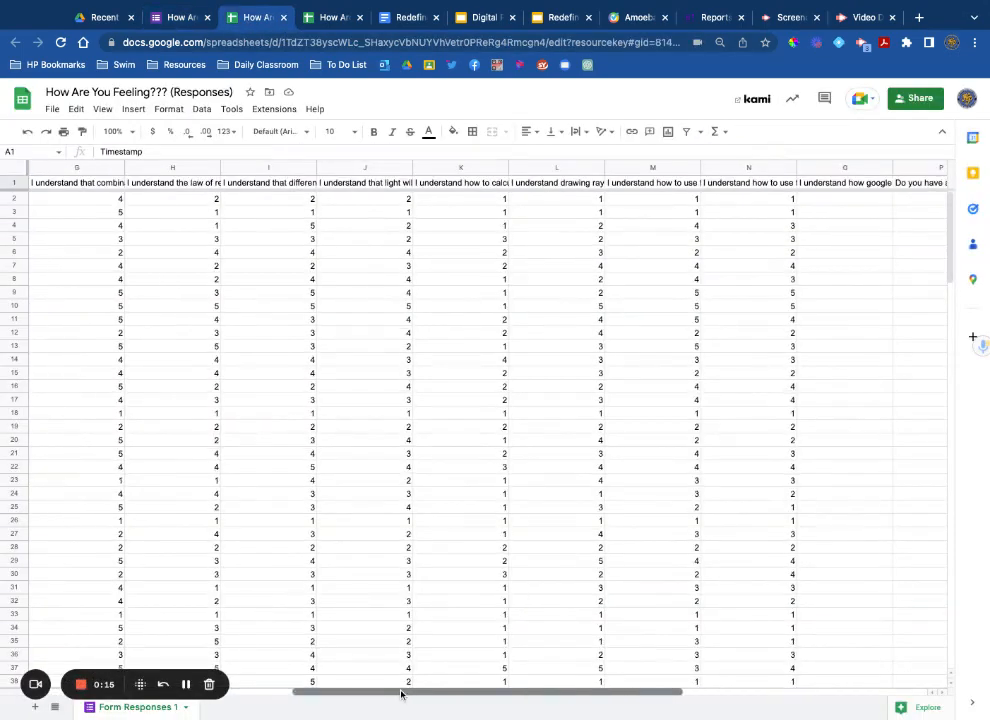
pyautogui.hscroll(-10, 402, 694)
pyautogui.hscroll(-2, 395, 630)
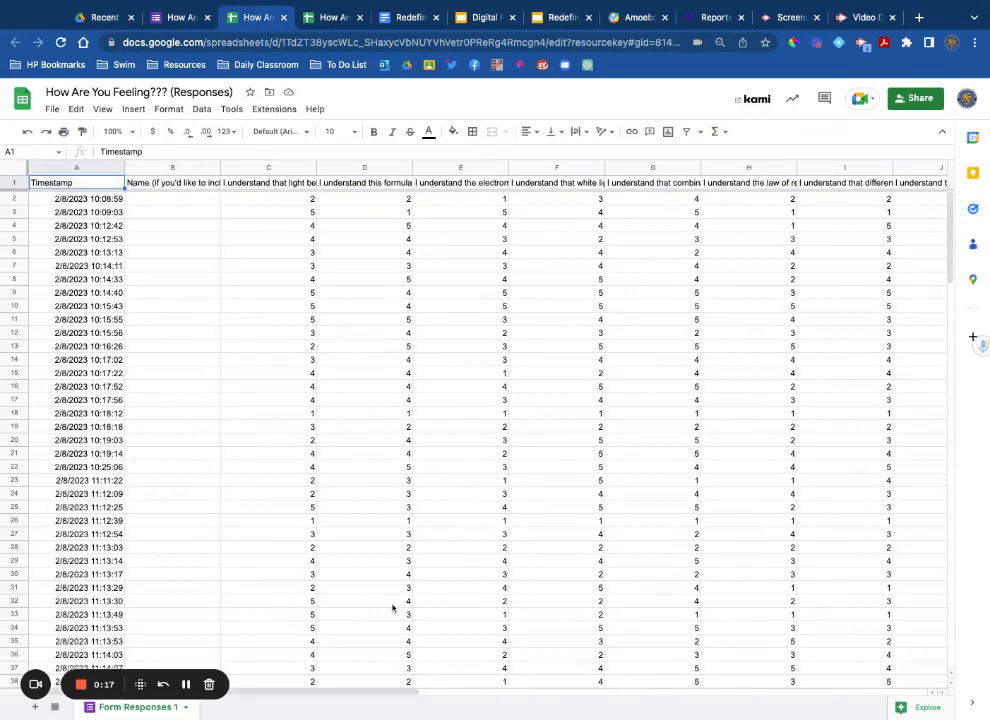
pyautogui.scroll(-3, 392, 610)
pyautogui.scroll(3, 390, 590)
pyautogui.hscroll(8, 331, 694)
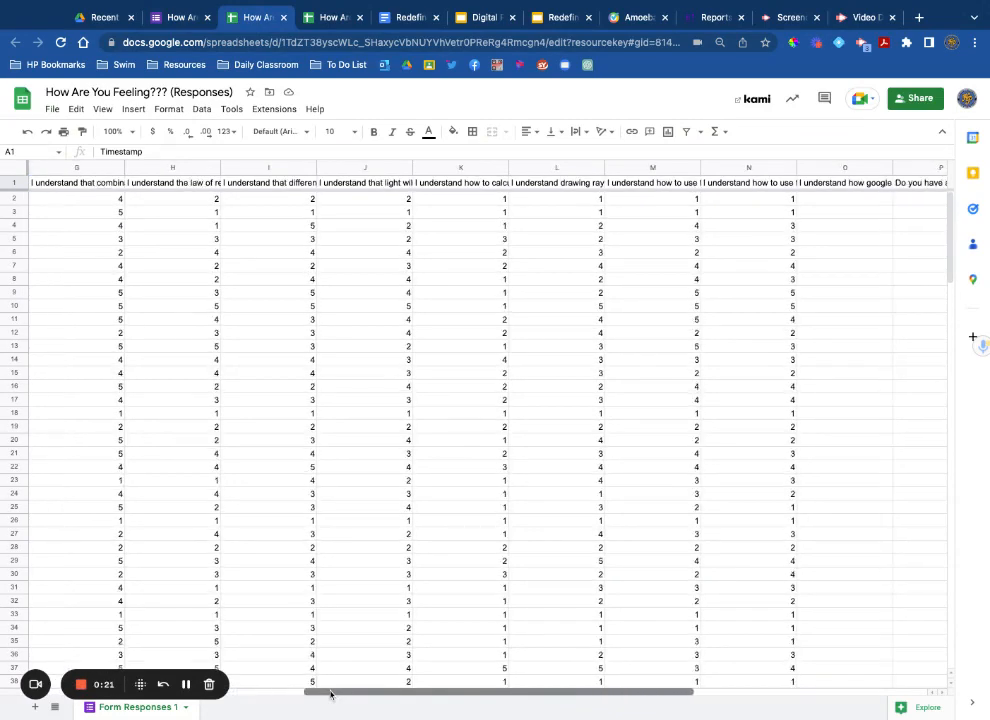
pyautogui.hscroll(-8, 331, 694)
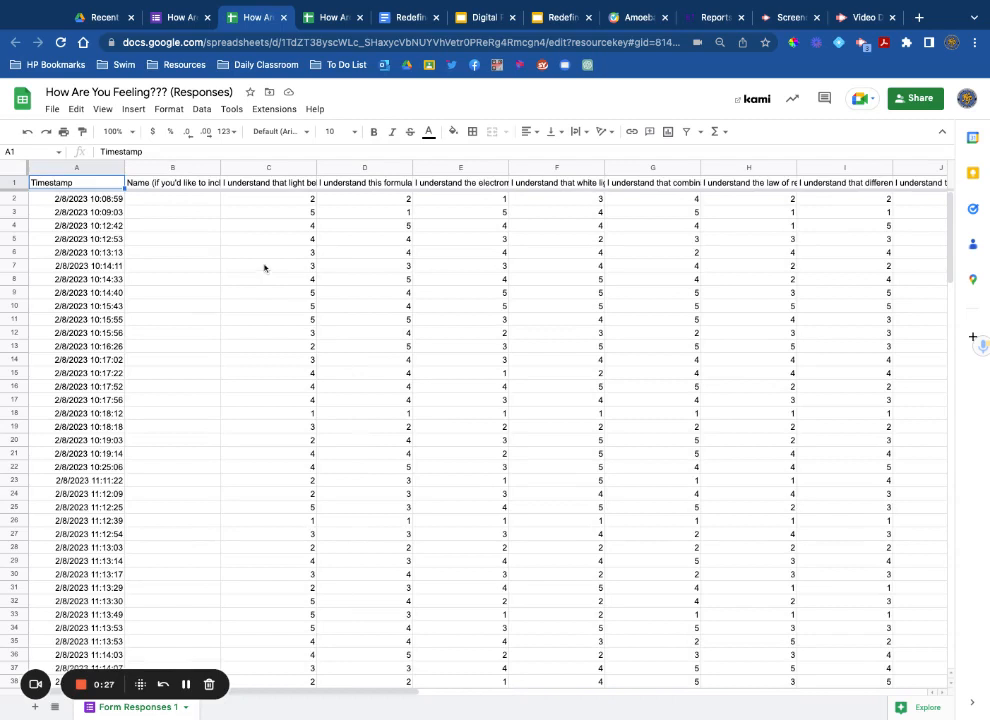
# - Start a color scale conditional formatting rule on the responses sheet and limit its range to C2:V190
pyautogui.click(15, 168)
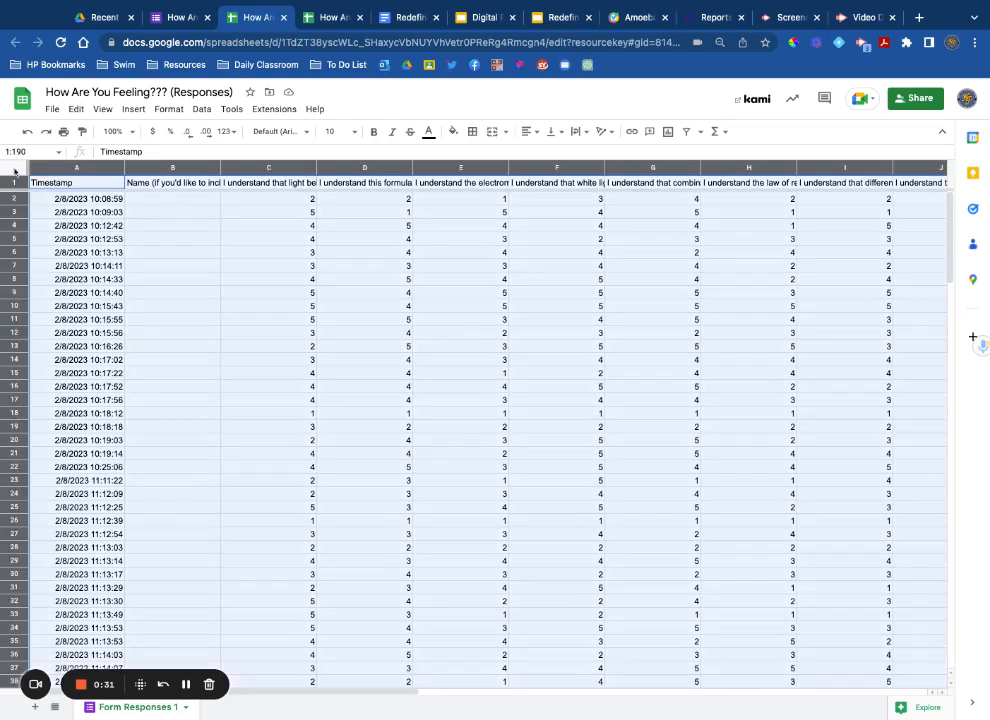
pyautogui.click(169, 108)
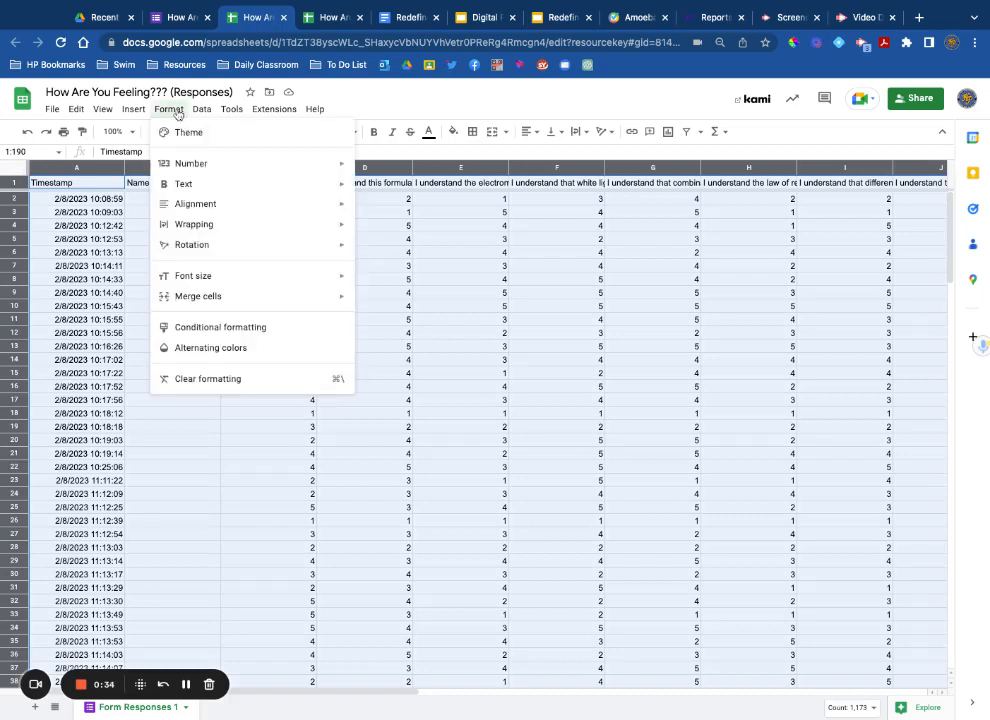
pyautogui.click(237, 330)
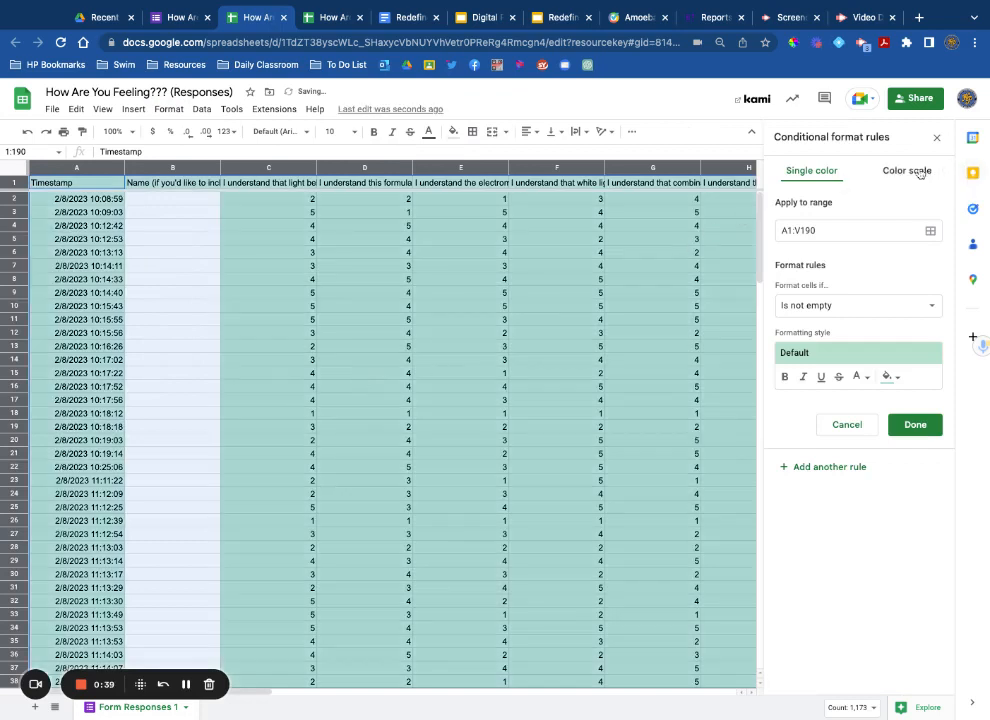
pyautogui.click(912, 172)
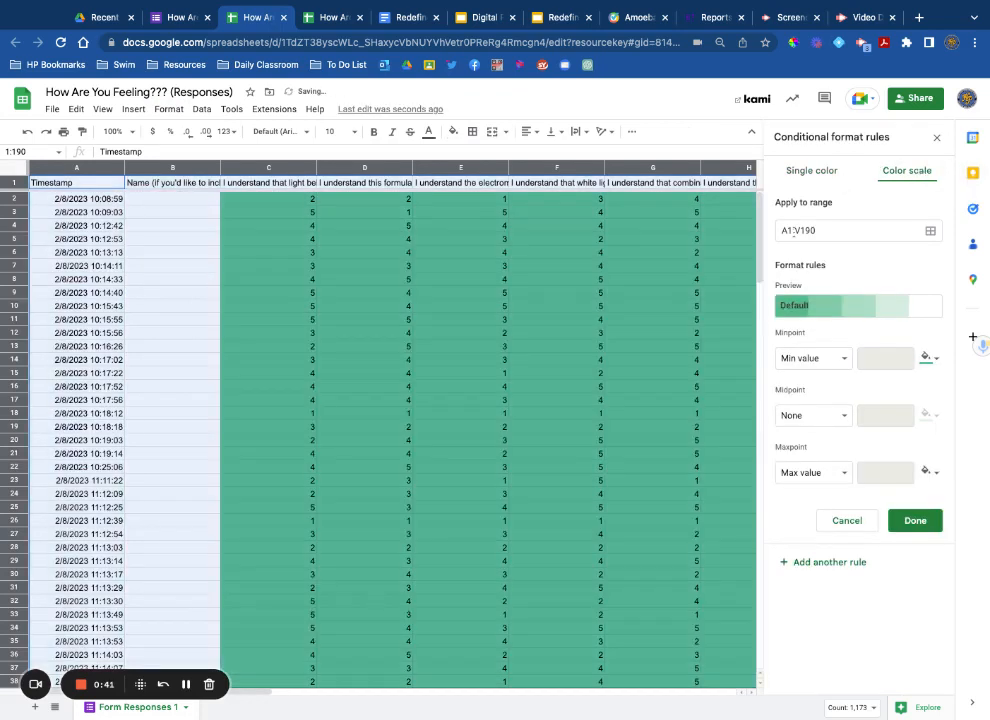
pyautogui.click(787, 231)
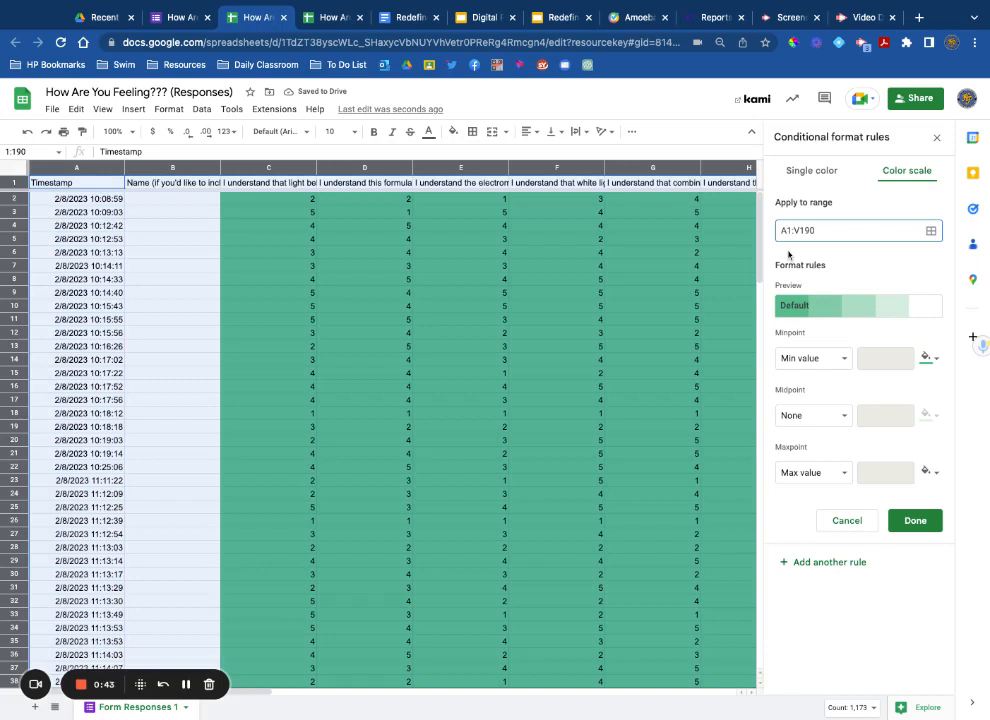
pyautogui.press('BackSpace')
pyautogui.write('C')
pyautogui.press('Delete')
pyautogui.write('2')
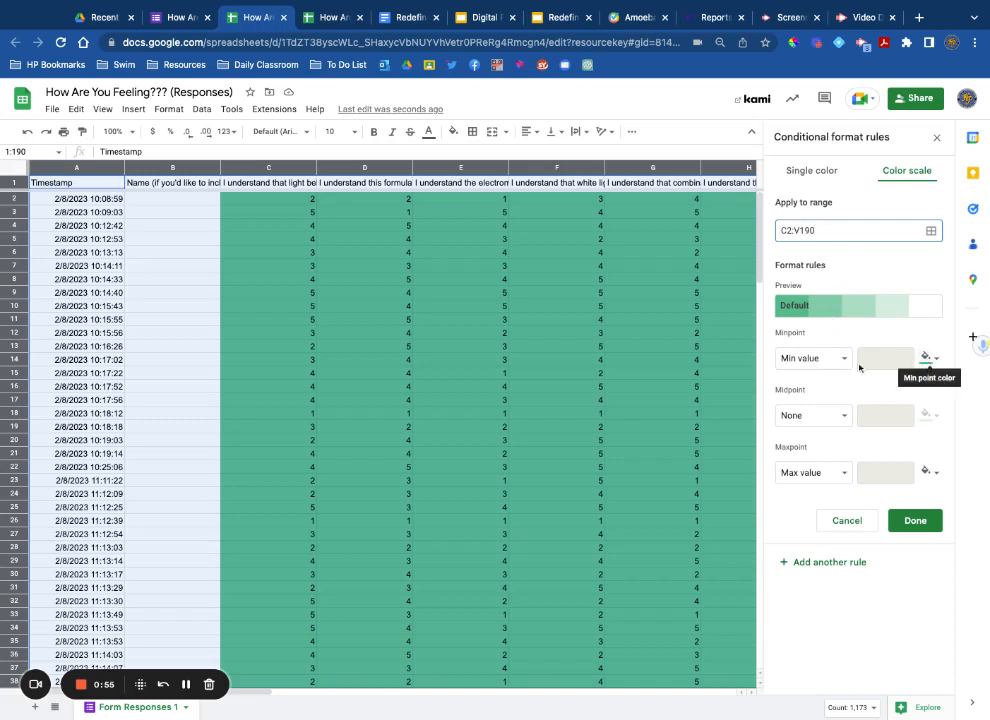
# - Color the scale's min value red and its max value green
pyautogui.click(824, 359)
pyautogui.click(823, 360)
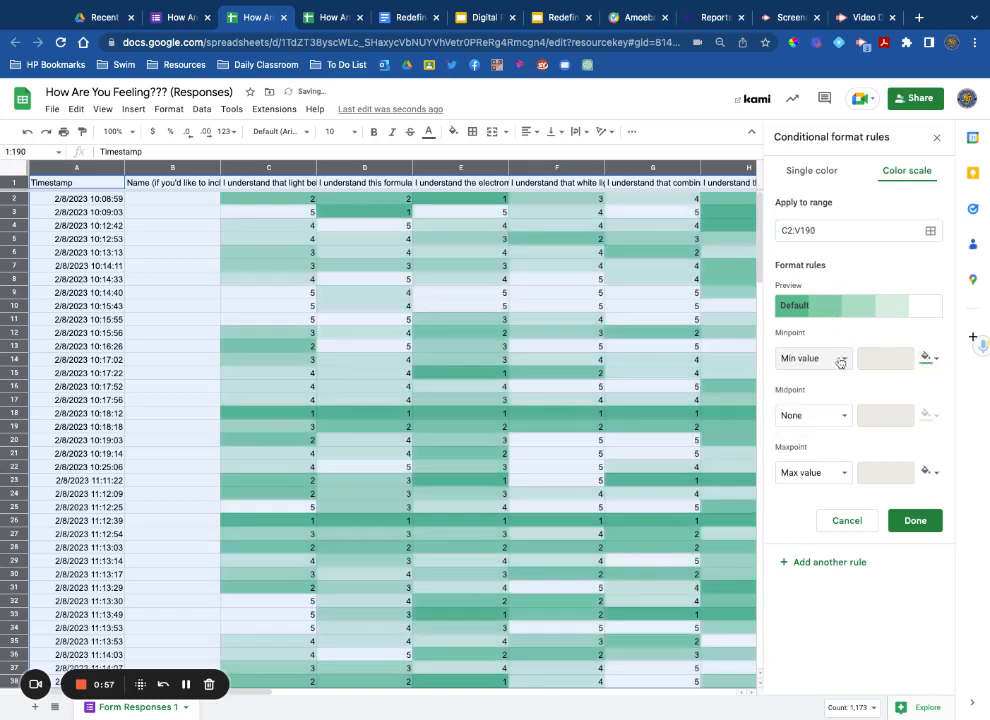
pyautogui.click(926, 357)
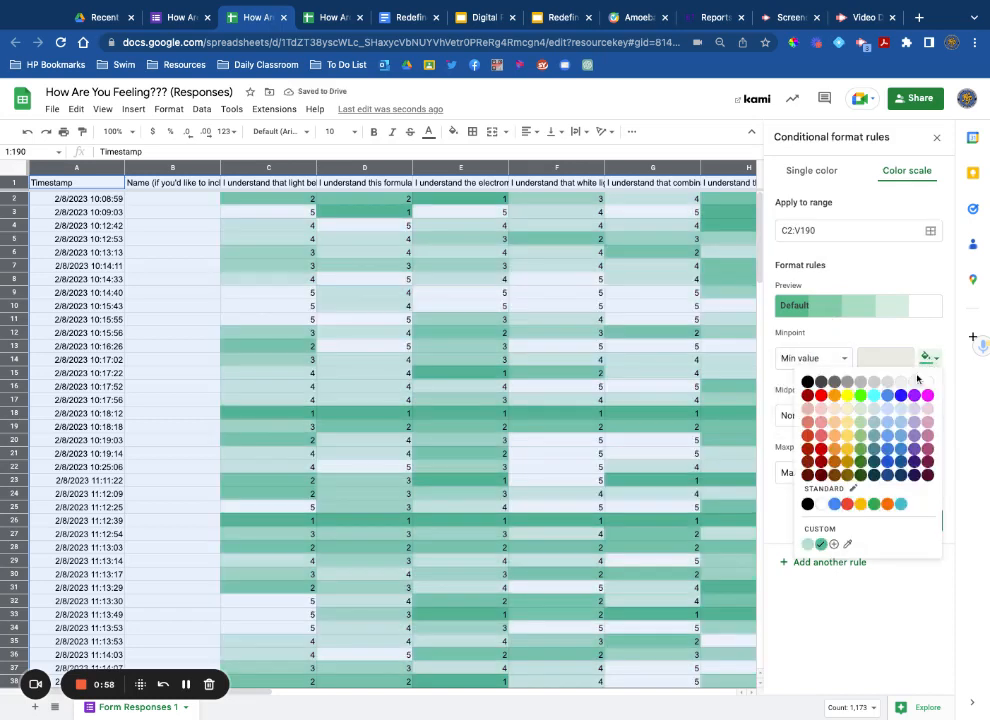
pyautogui.click(819, 459)
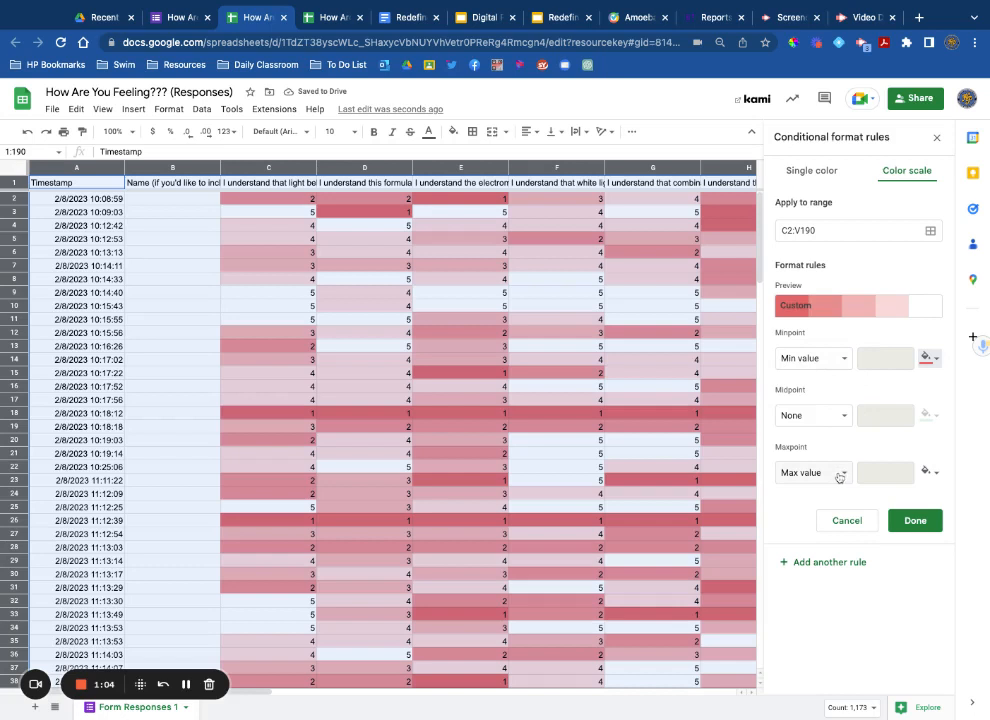
pyautogui.click(927, 471)
pyautogui.click(864, 551)
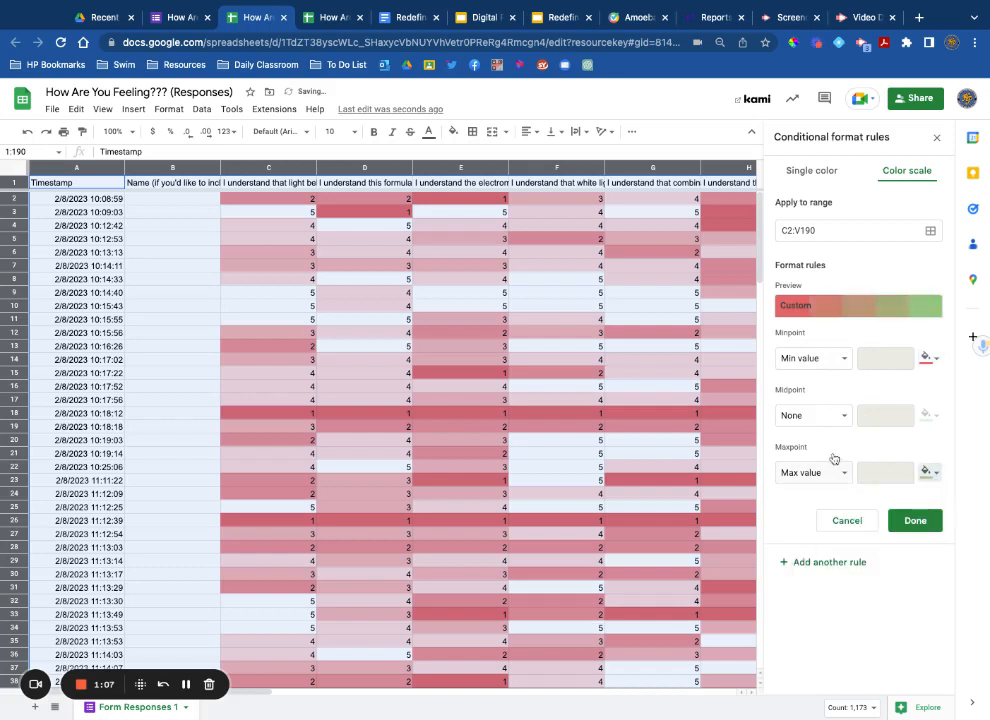
# - Set the color scale's midpoint to the number 3 in yellow, save the rule and close the conditional formatting settings
pyautogui.click(829, 415)
pyautogui.click(826, 448)
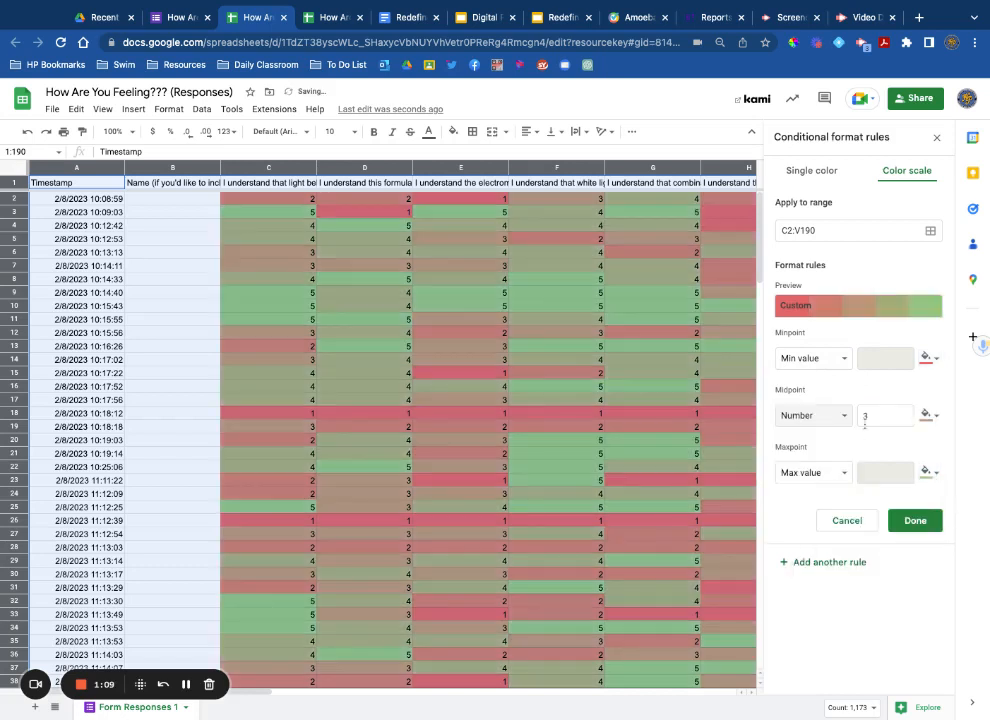
pyautogui.write('3')
pyautogui.click(927, 414)
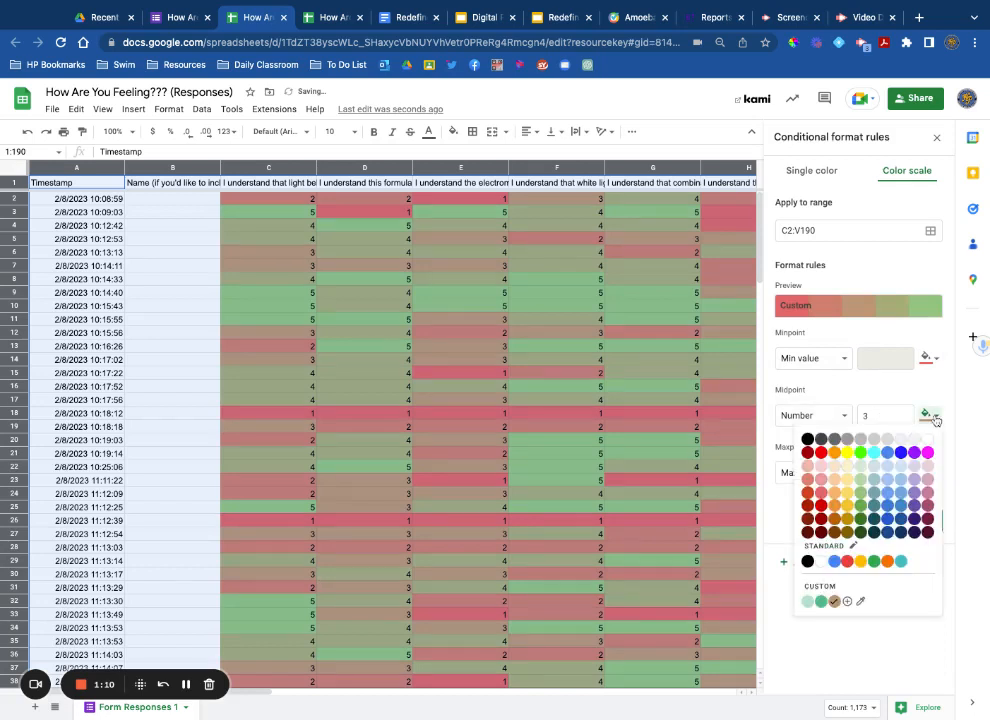
pyautogui.click(846, 483)
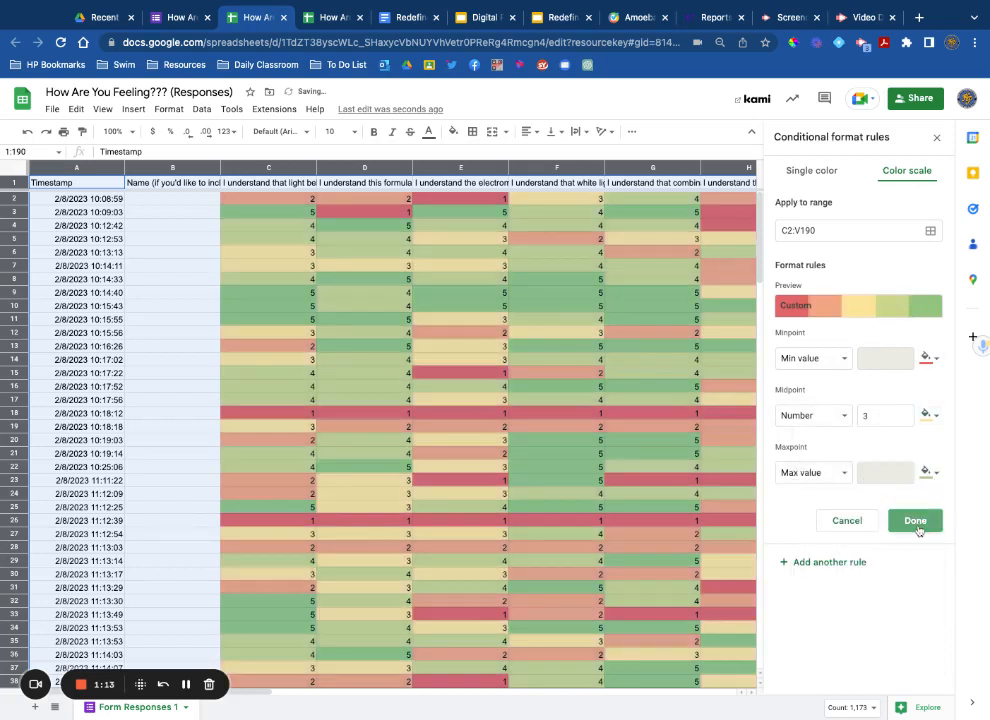
pyautogui.click(915, 521)
pyautogui.click(937, 138)
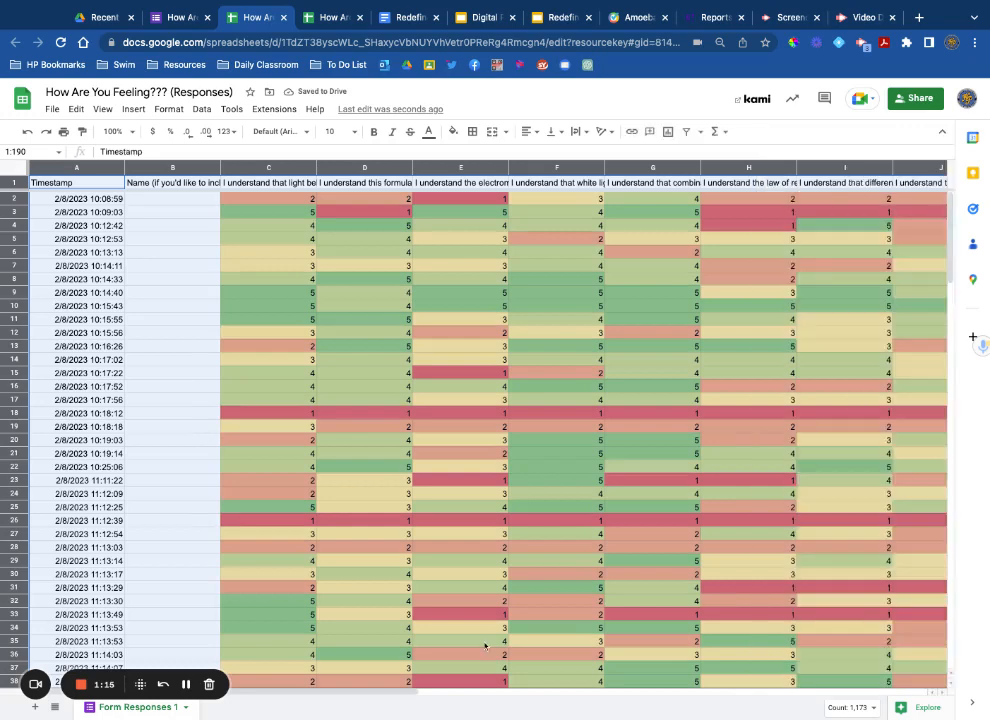
# - Wrap the text in header row 1 so the full question statements can be read
pyautogui.hscroll(5, 350, 695)
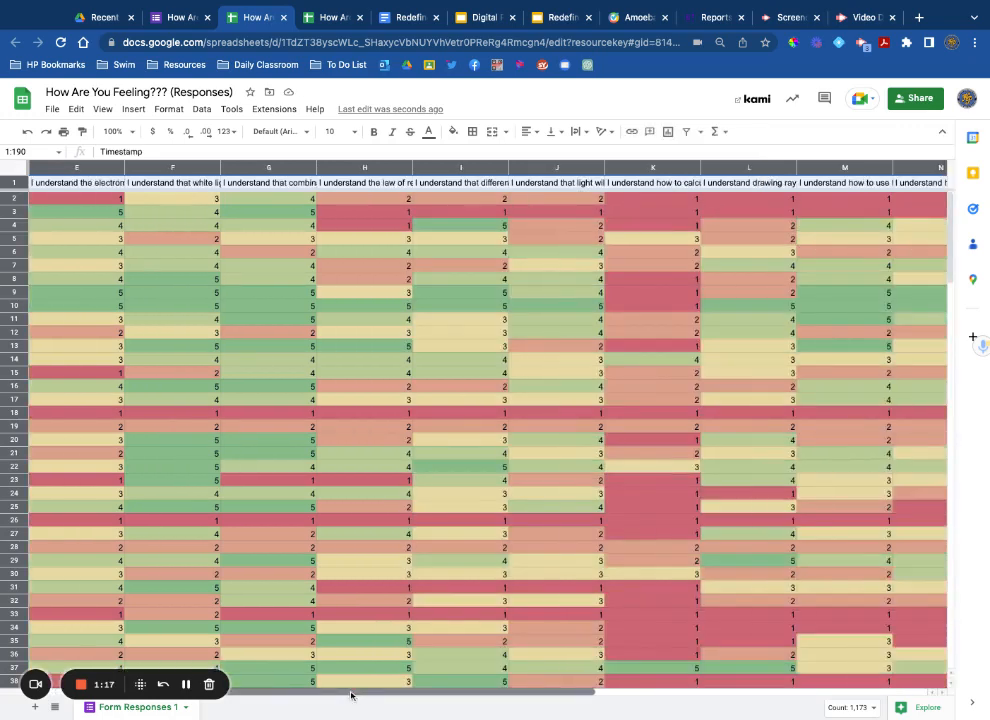
pyautogui.click(541, 167)
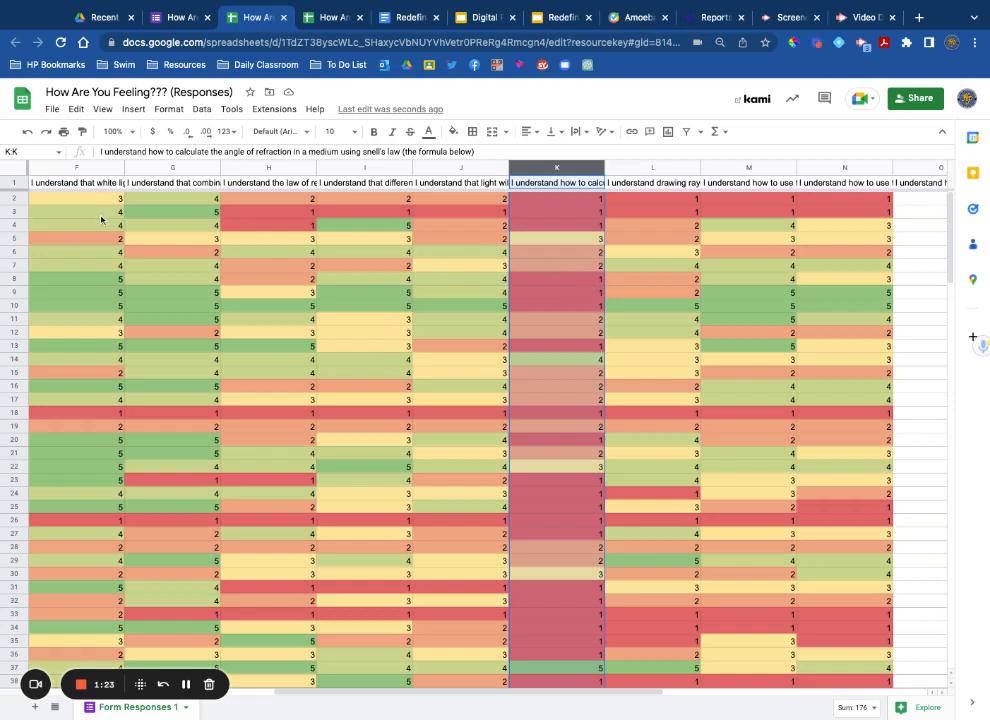
pyautogui.click(13, 183)
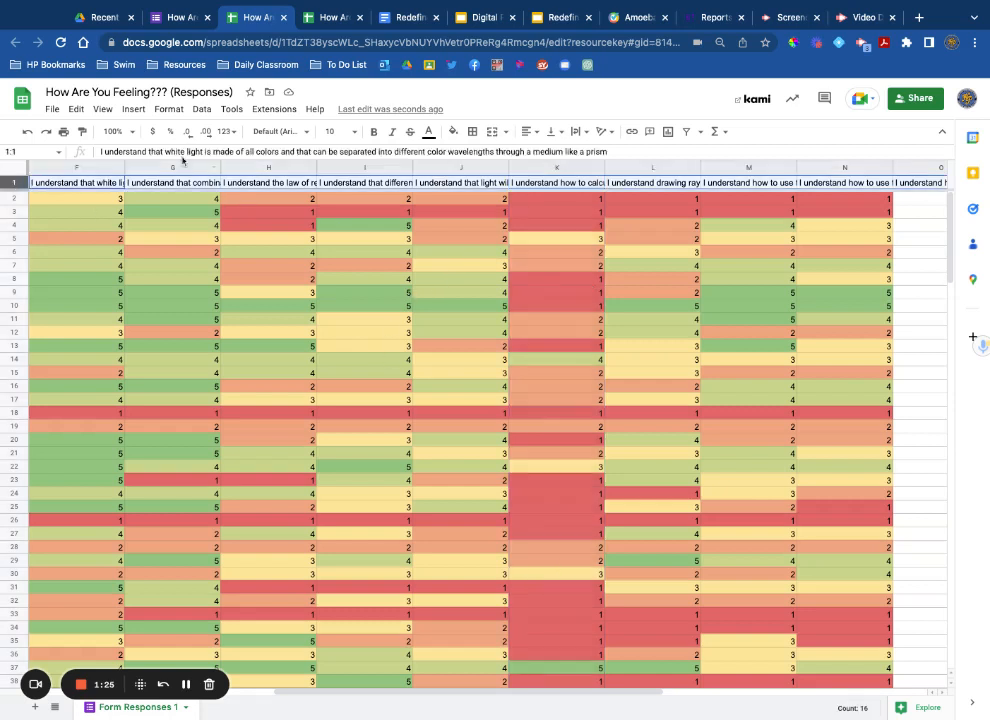
pyautogui.click(588, 134)
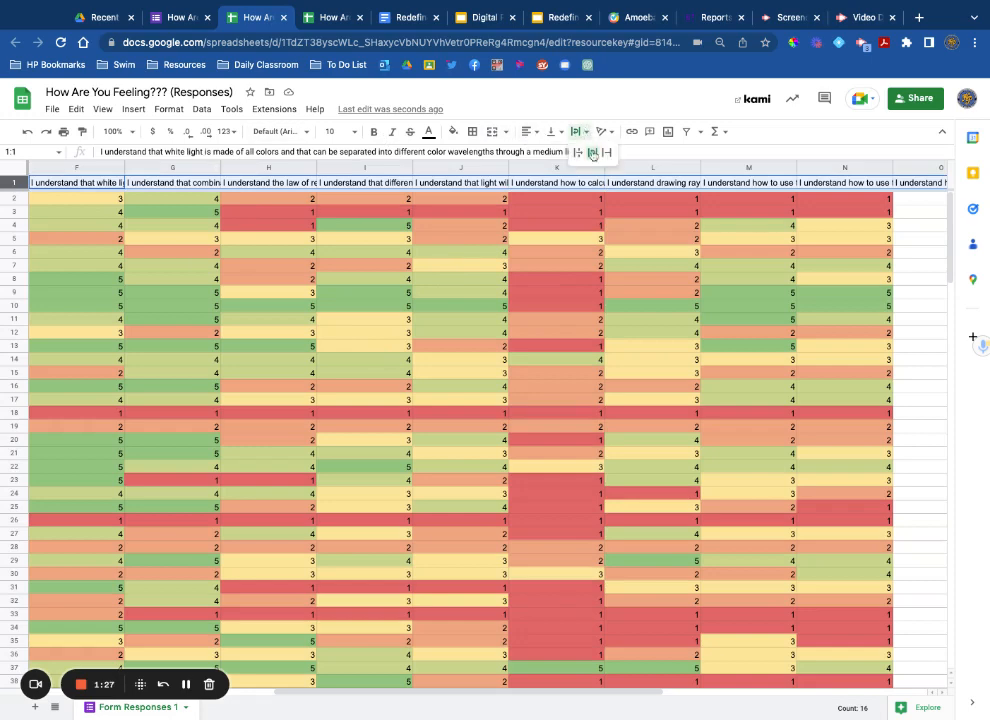
pyautogui.click(588, 155)
pyautogui.click(575, 214)
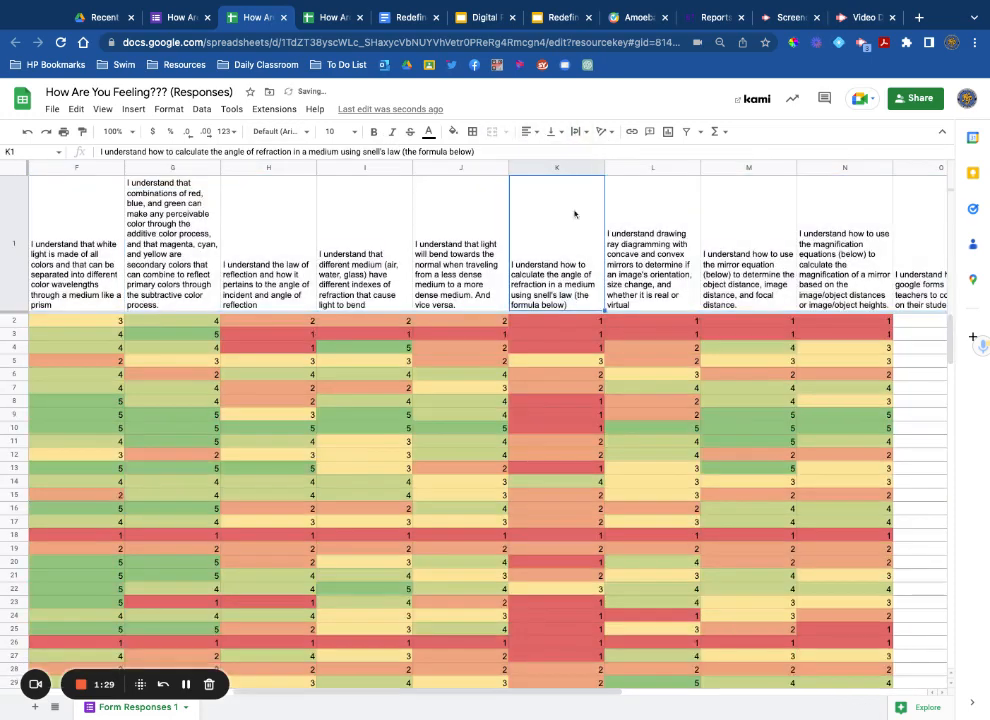
# - Examine the ratings in the Snell's law question column and compare them with the other questions' colors
pyautogui.click(555, 168)
pyautogui.scroll(-5, 581, 541)
pyautogui.hscroll(-3, 581, 475)
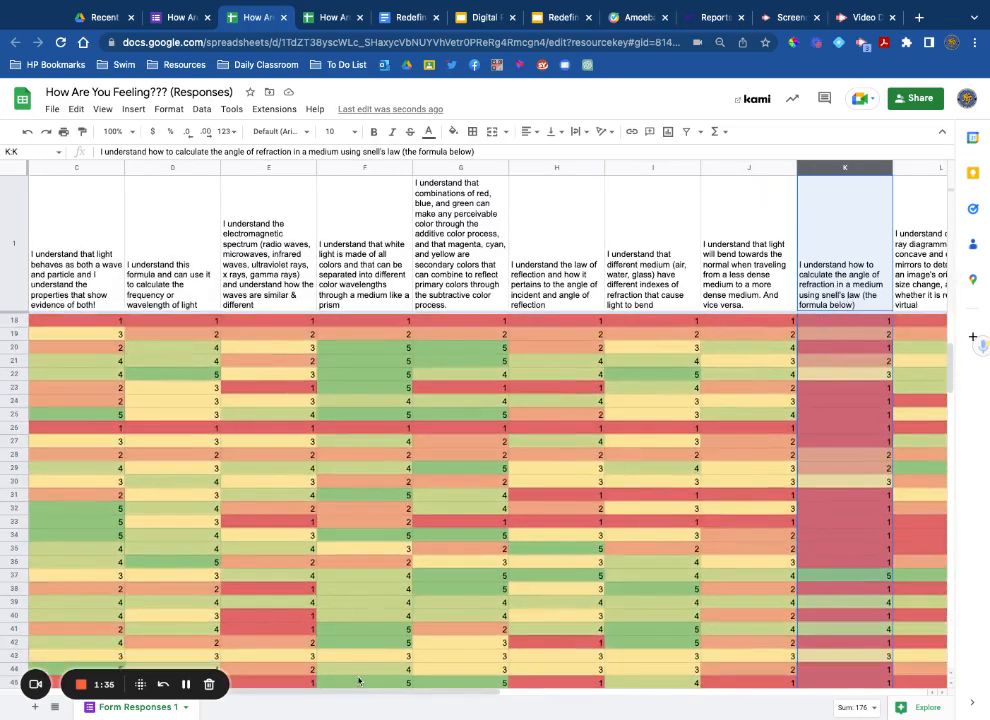
pyautogui.hscroll(3, 389, 697)
pyautogui.hscroll(-2, 507, 603)
pyautogui.scroll(-2, 503, 603)
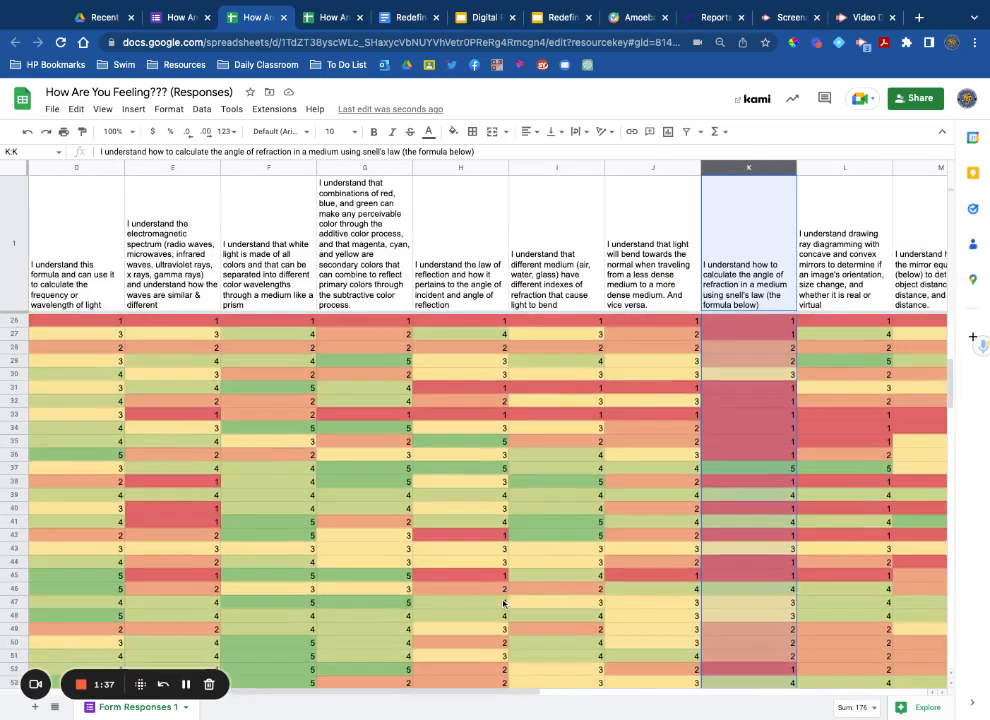
pyautogui.scroll(-3, 544, 559)
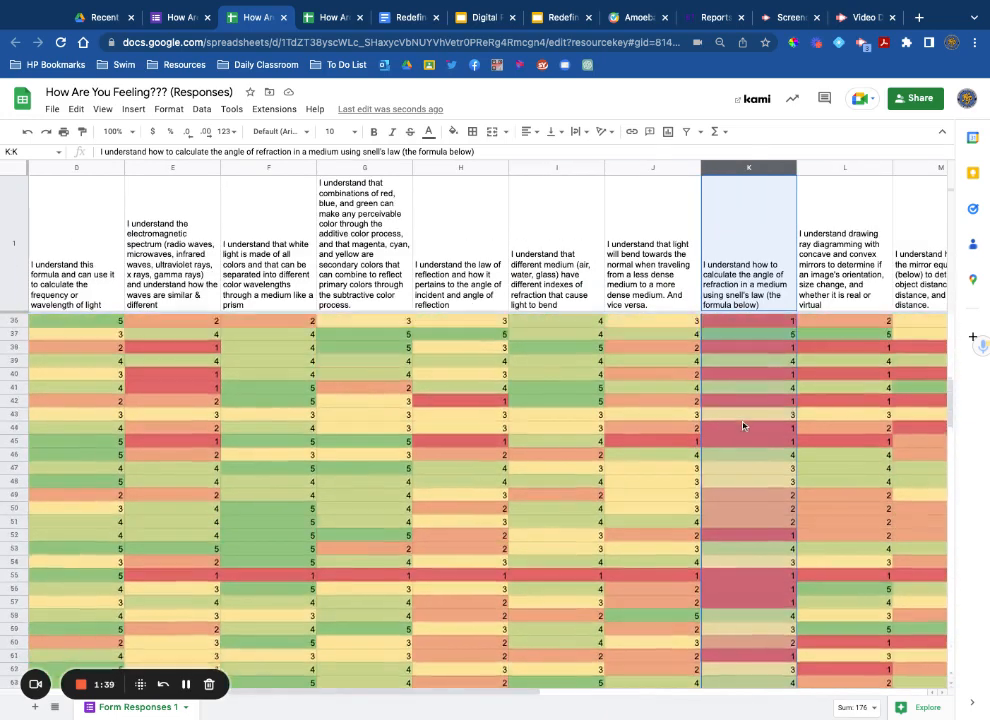
pyautogui.scroll(1, 742, 426)
pyautogui.click(748, 374)
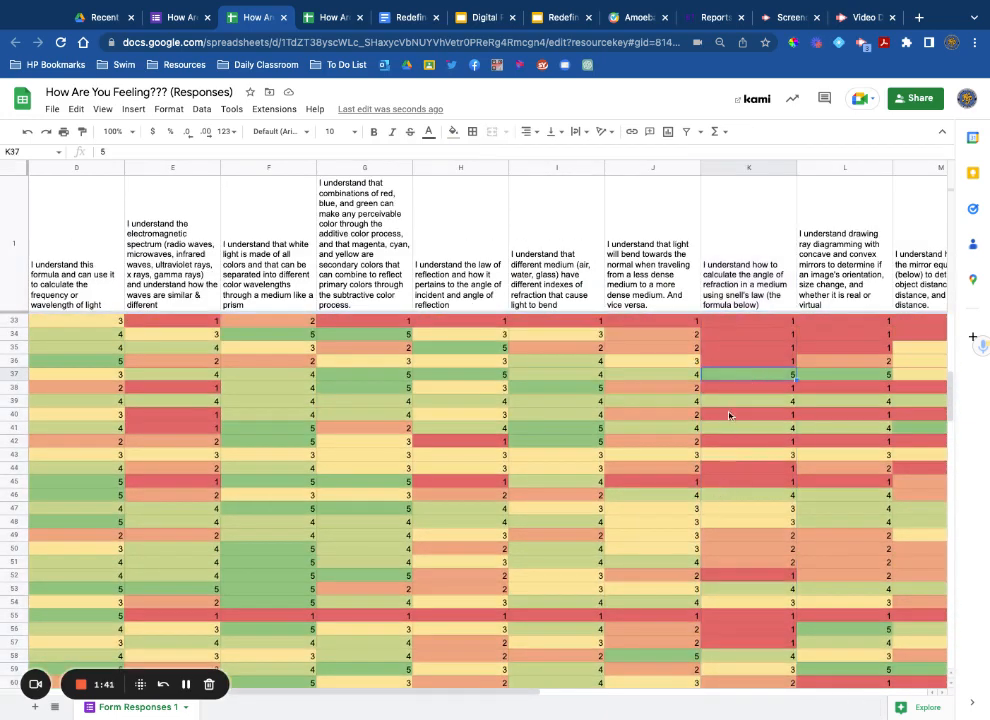
pyautogui.scroll(10, 729, 415)
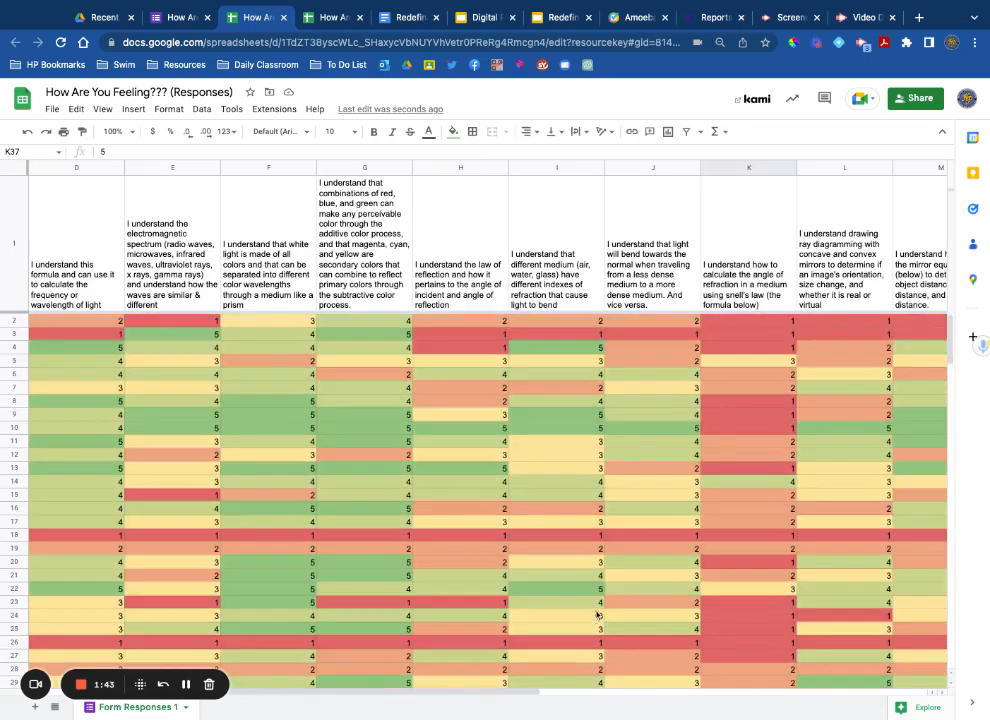
pyautogui.hscroll(-5, 303, 685)
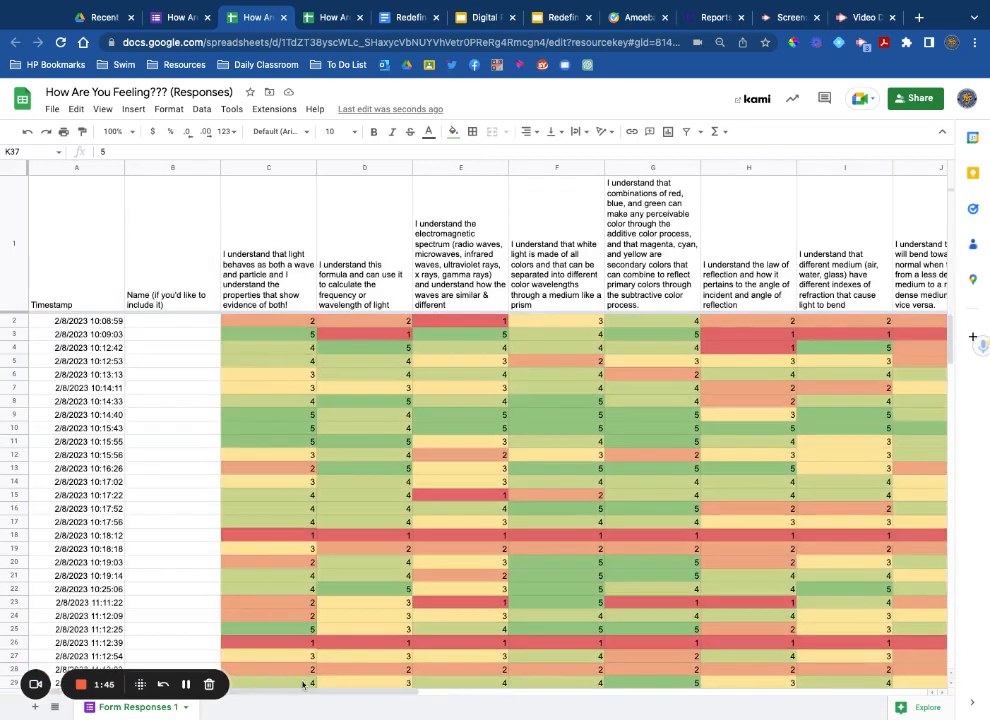
# - Insert one blank row directly below the question header row
pyautogui.click(13, 250)
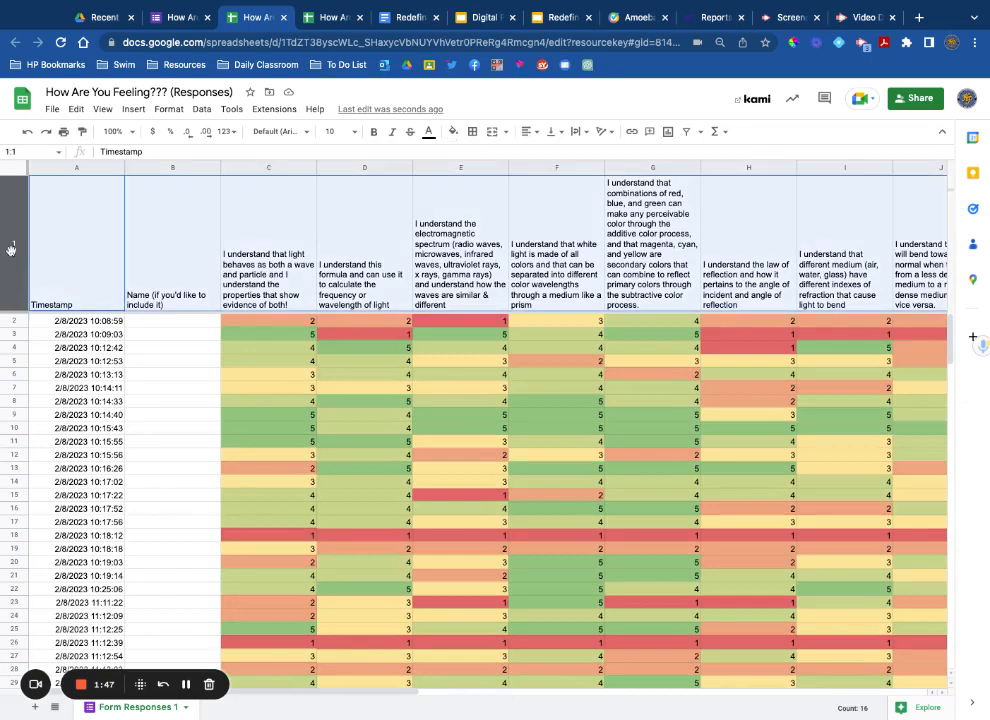
pyautogui.rightClick(12, 254)
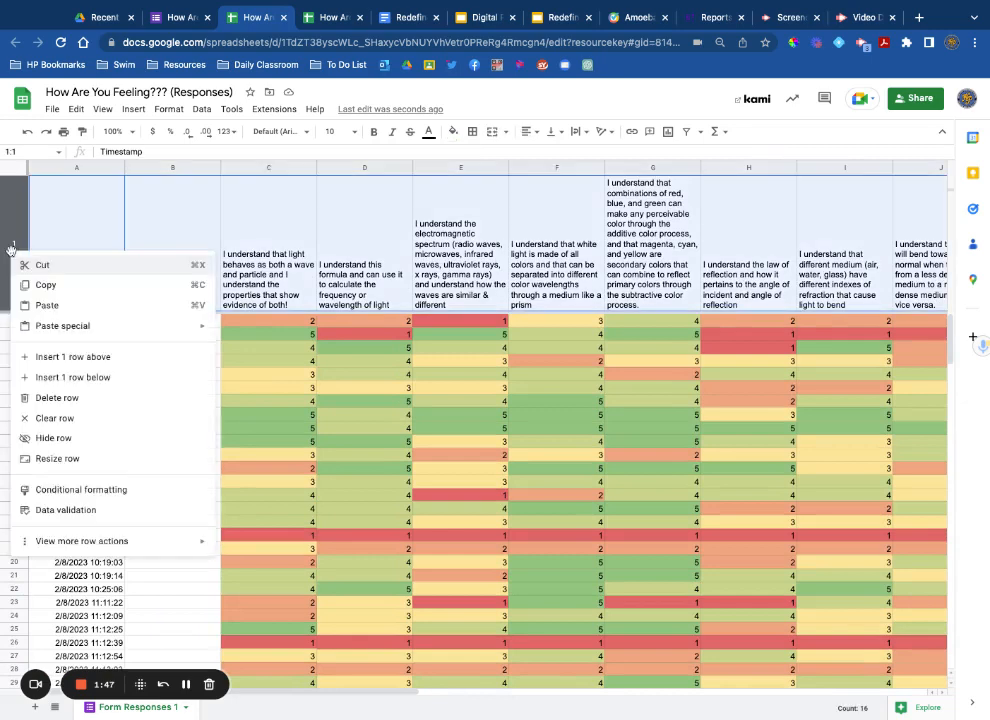
pyautogui.click(93, 377)
pyautogui.click(200, 347)
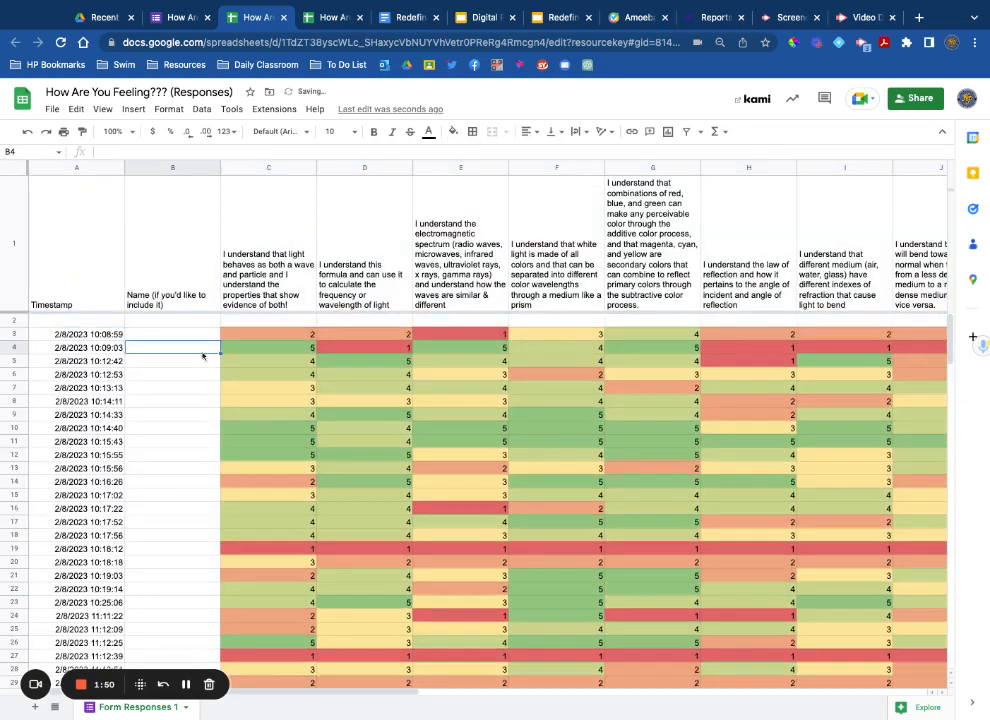
# - Extend the frozen header area to include row 2 and select cell C2
pyautogui.click(31, 339)
pyautogui.moveTo(18, 314); pyautogui.dragTo(250, 326)
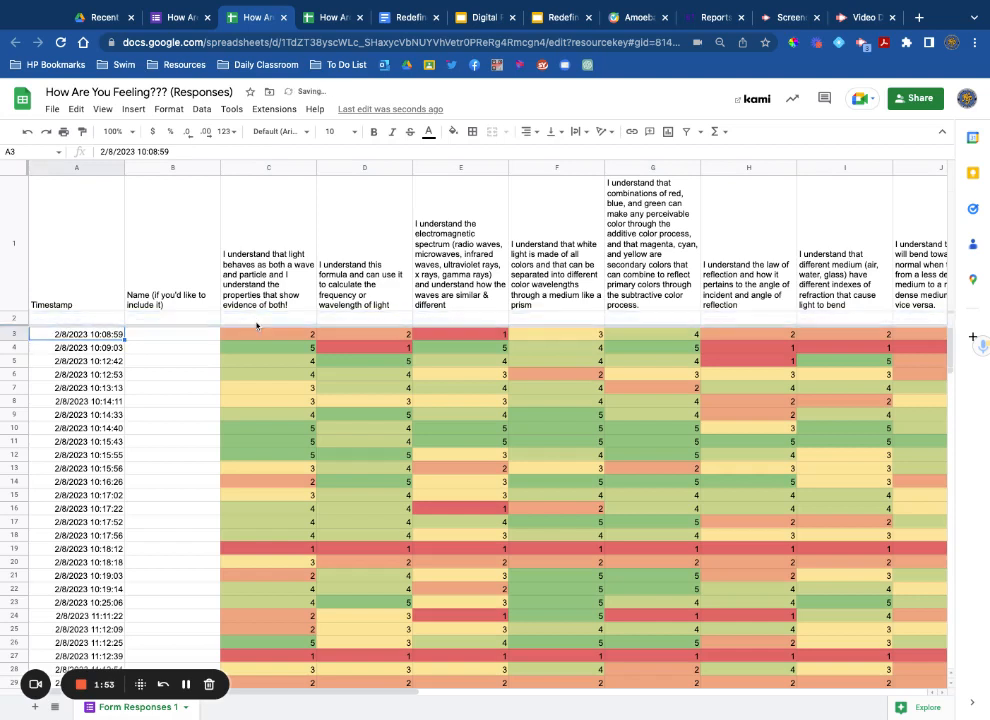
pyautogui.click(256, 322)
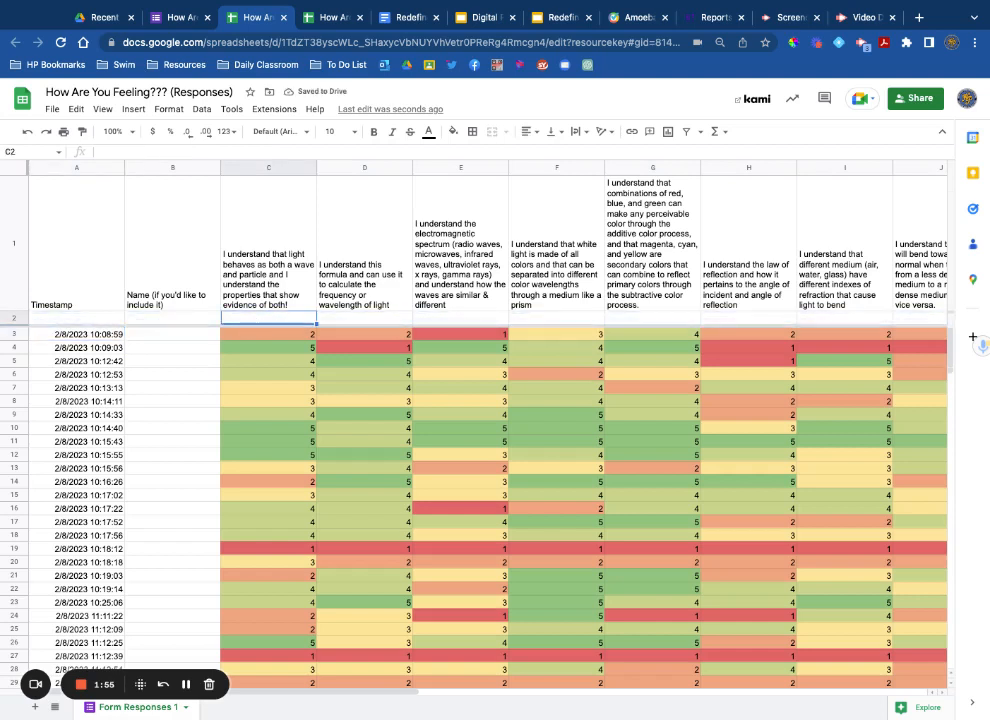
# - Enter the formula =average(C3:C) in cell C2 to average the first question's ratings
pyautogui.write('=average')
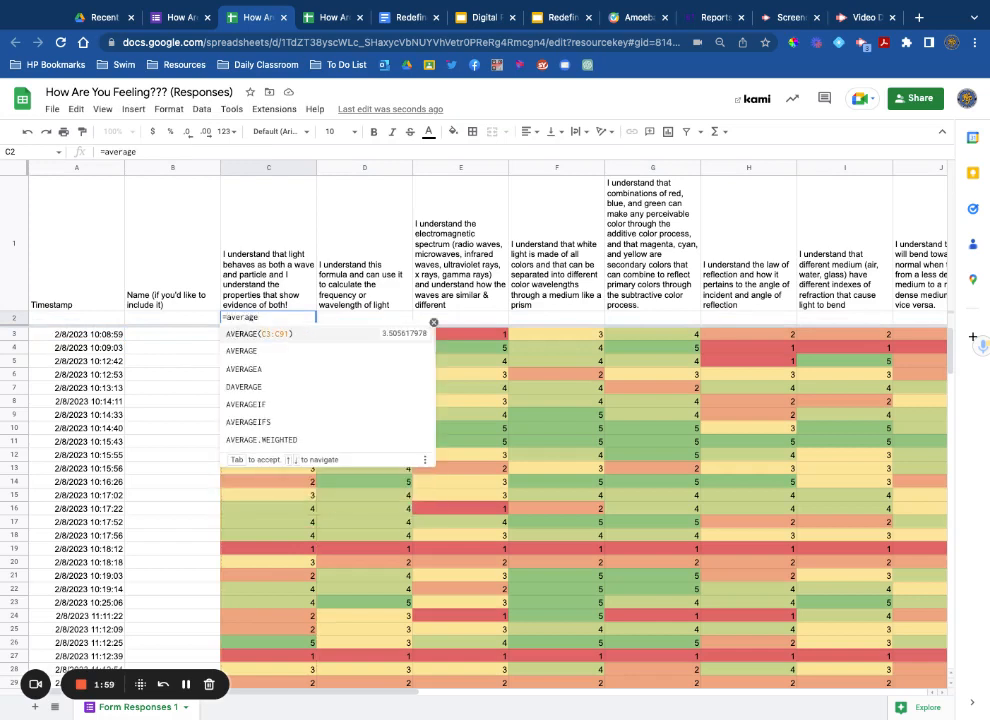
pyautogui.write('(')
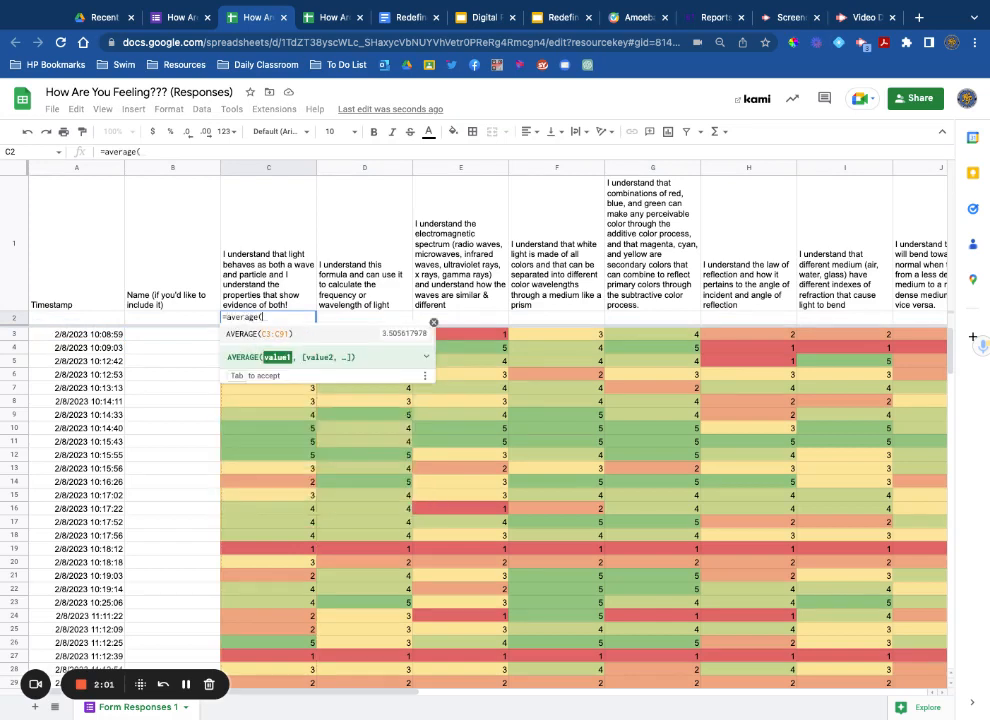
pyautogui.write('C3')
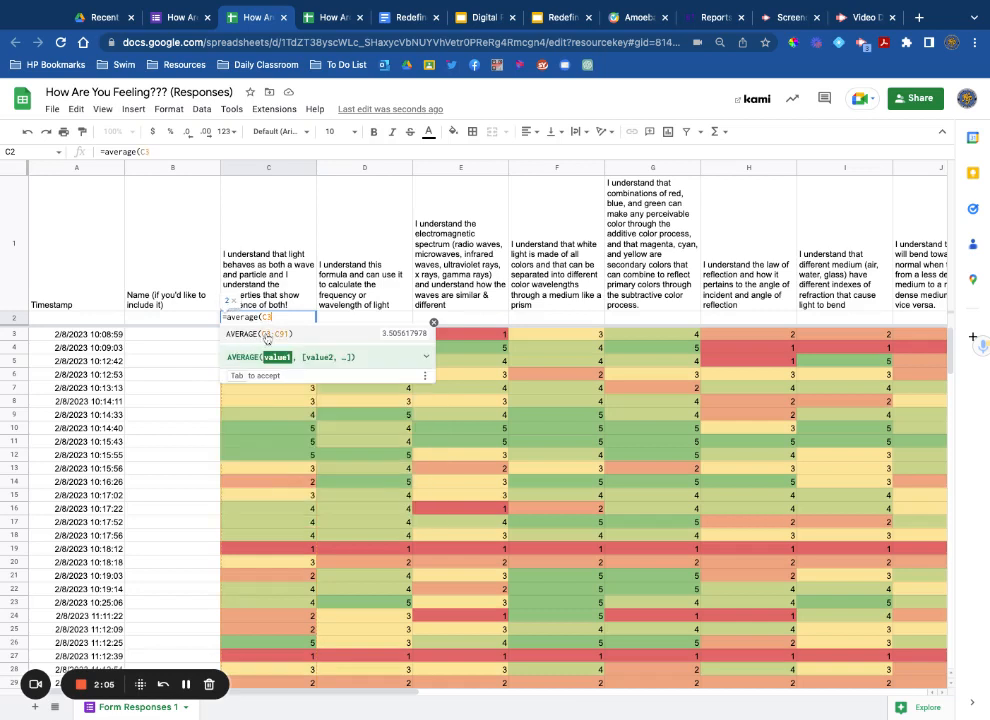
pyautogui.write(':')
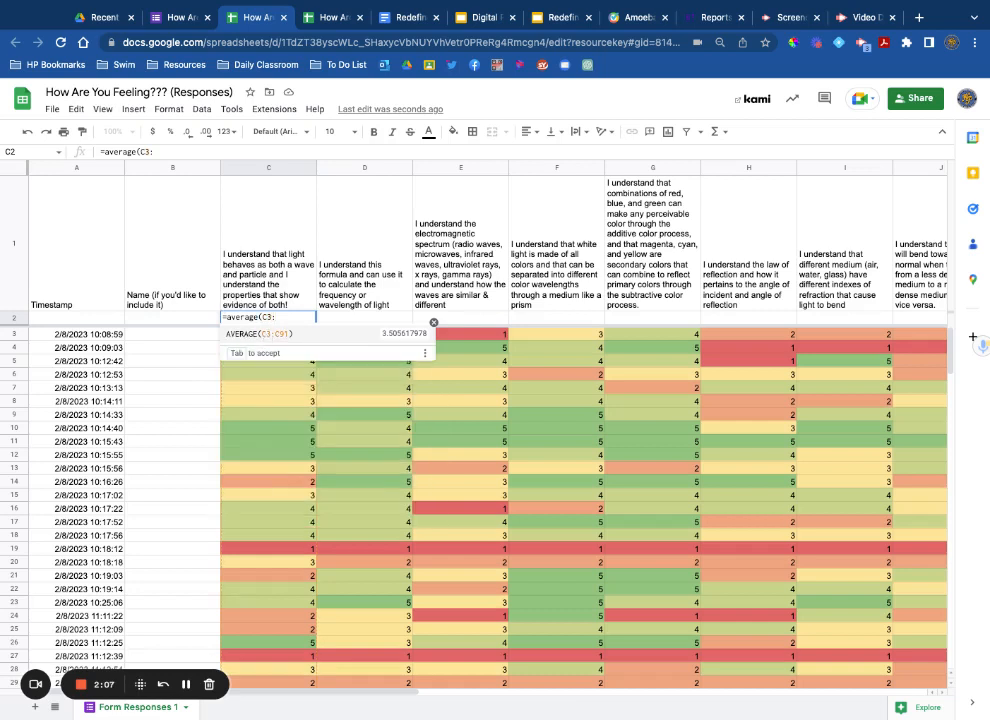
pyautogui.write('C)')
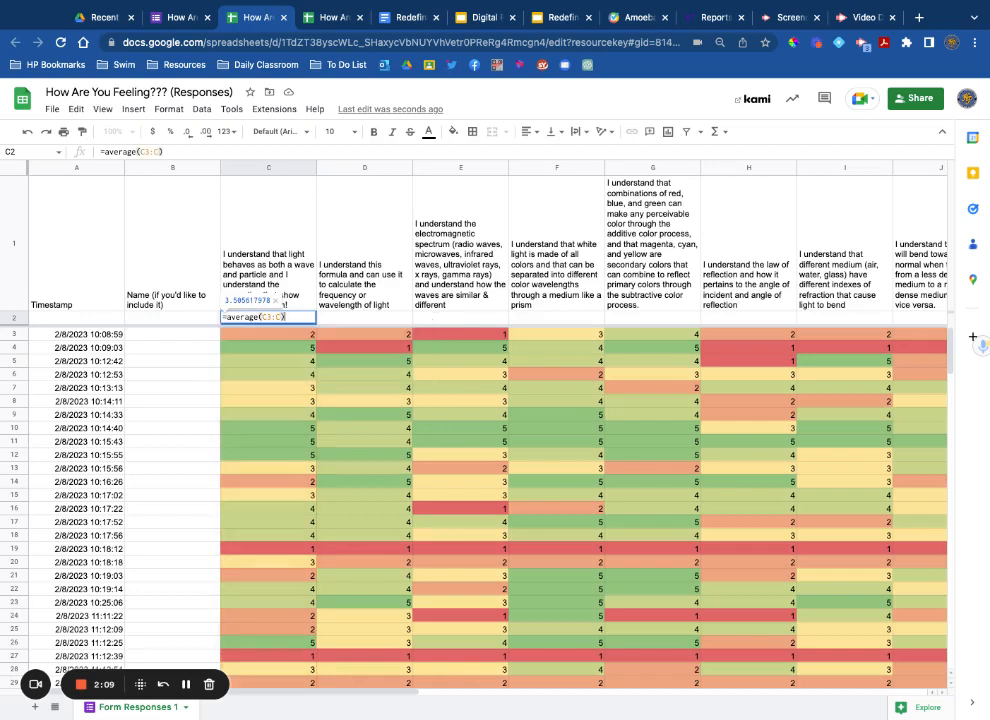
pyautogui.press('Return')
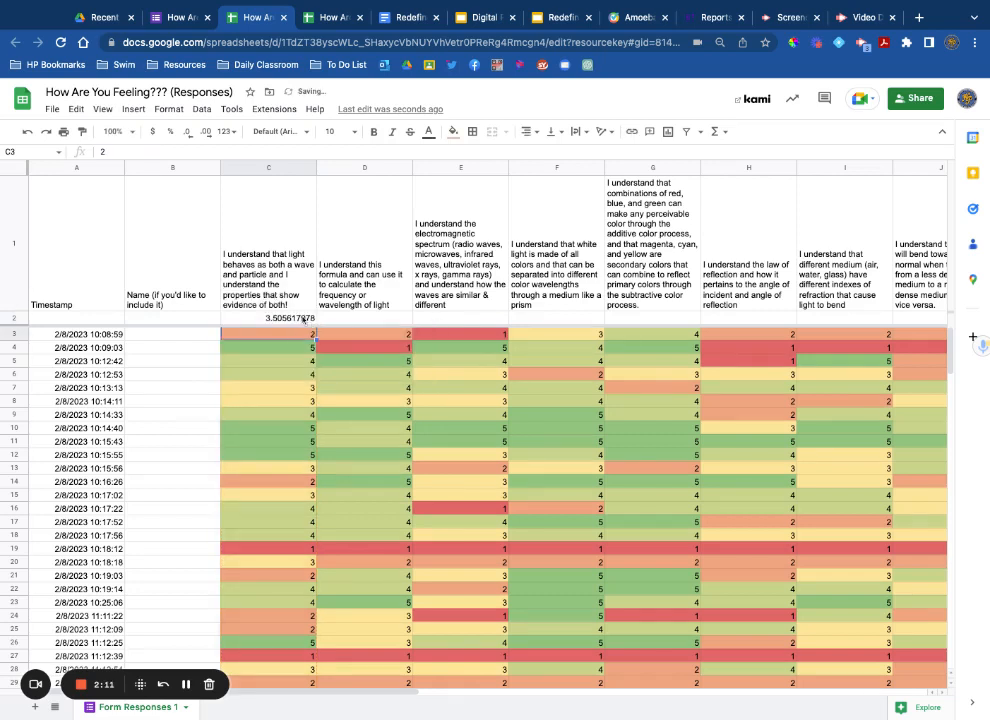
# - Copy the average formula from C2 across row 2 through N2, covering all rated question columns
pyautogui.click(303, 318)
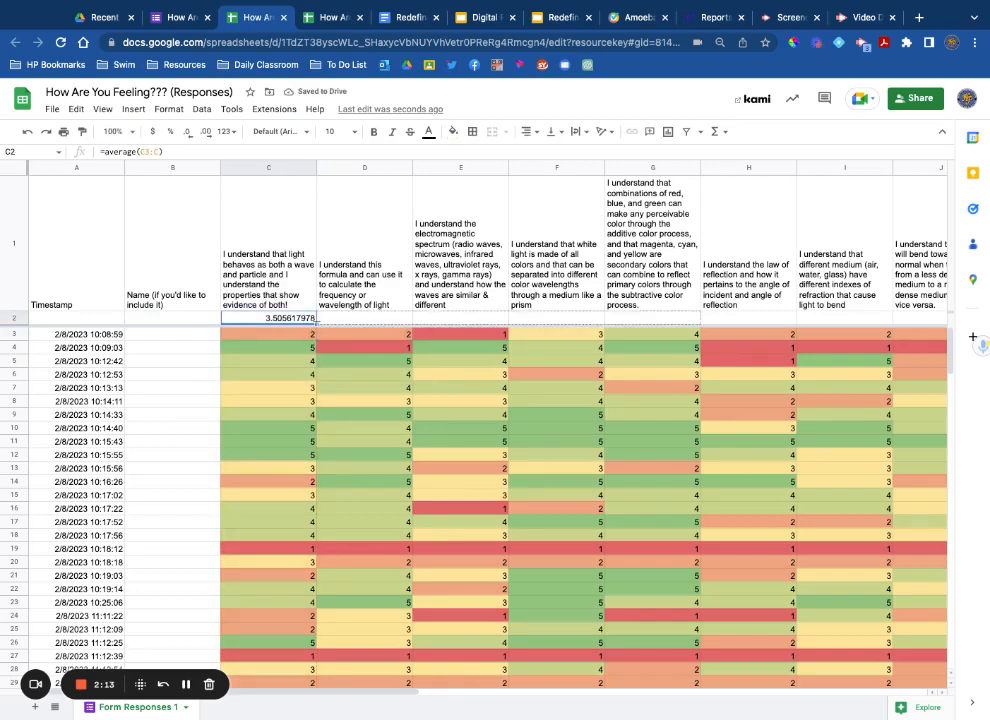
pyautogui.hotkey('ctrl', 'shift', 'Right')
pyautogui.hotkey('ctrl', 'v')
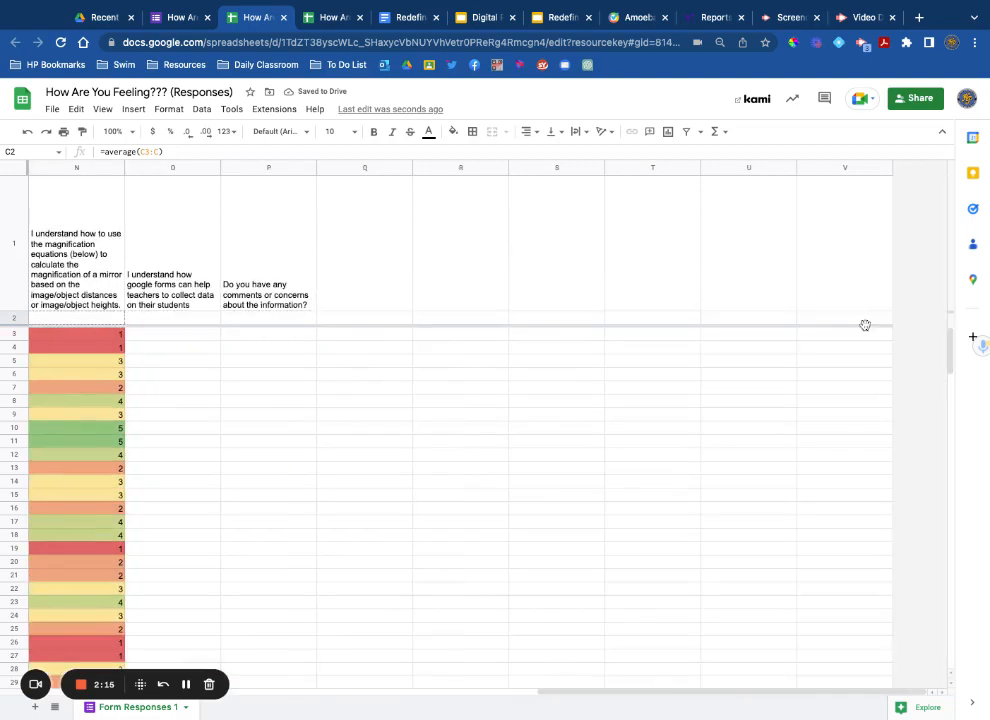
# - Reduce the averages in C2:N2 to two decimal places
pyautogui.hscroll(-10, 635, 689)
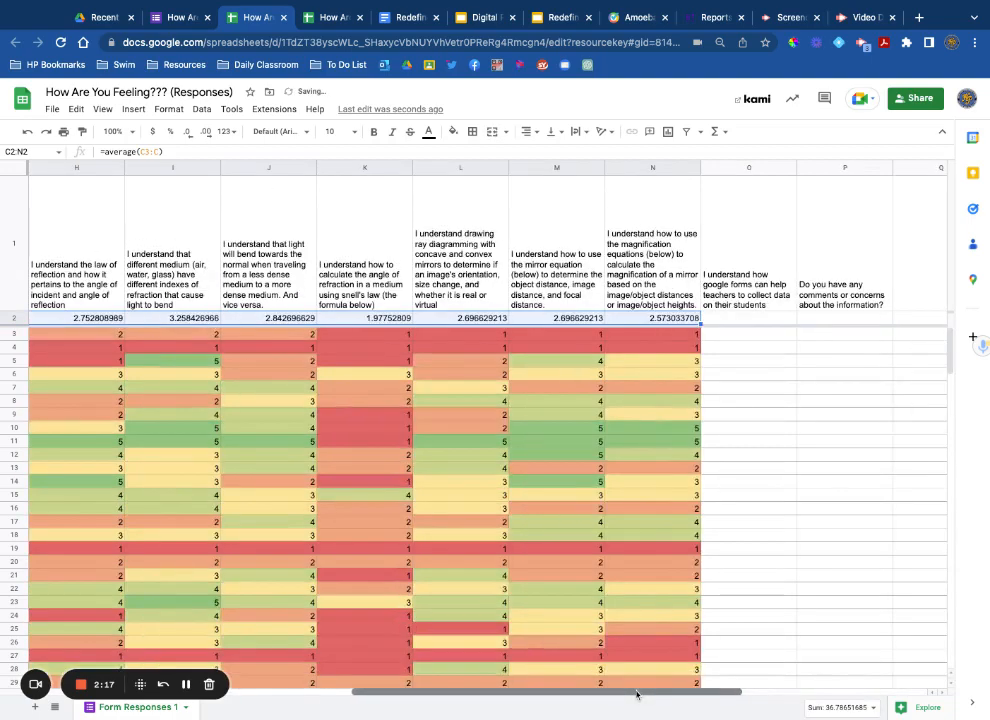
pyautogui.hscroll(-2, 636, 689)
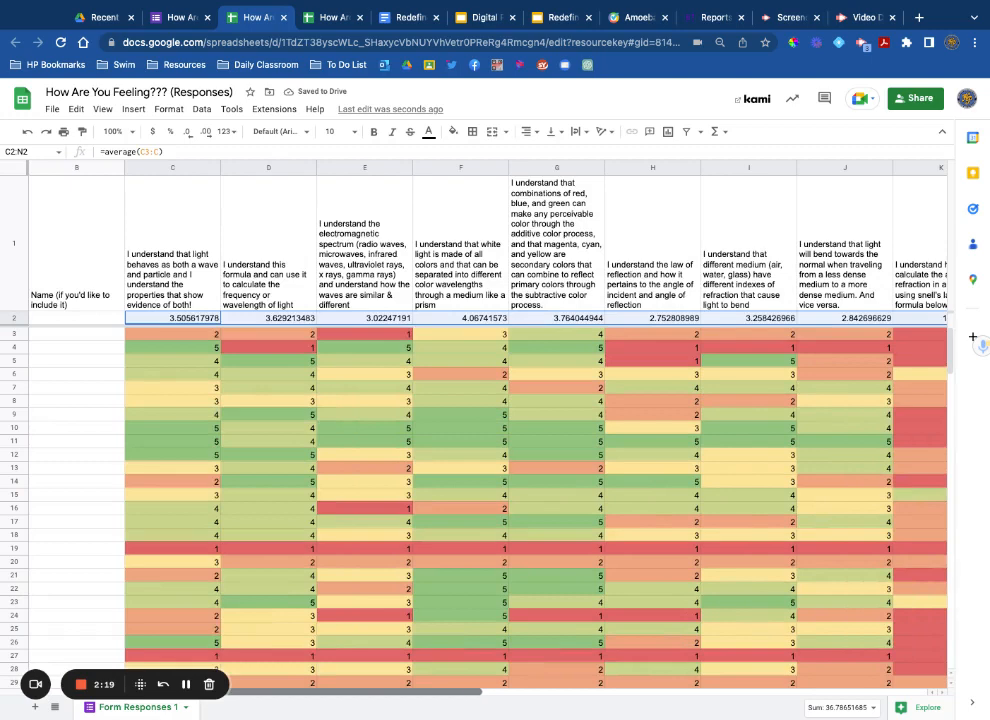
pyautogui.hscroll(6, 636, 689)
pyautogui.hscroll(-8, 636, 689)
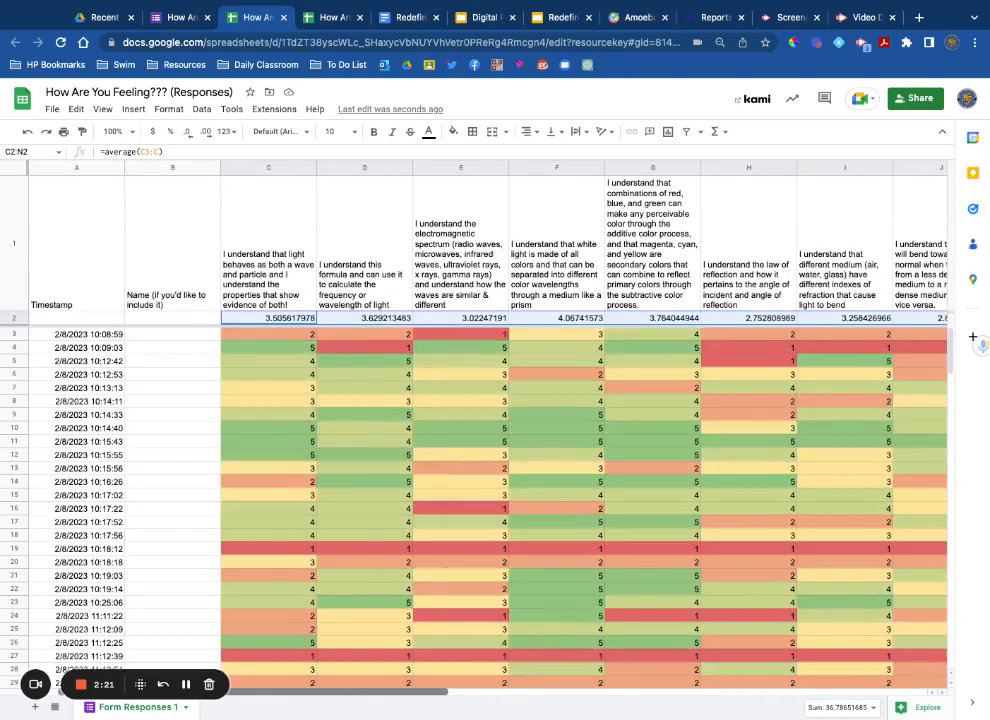
pyautogui.click(188, 132)
pyautogui.click(188, 132)
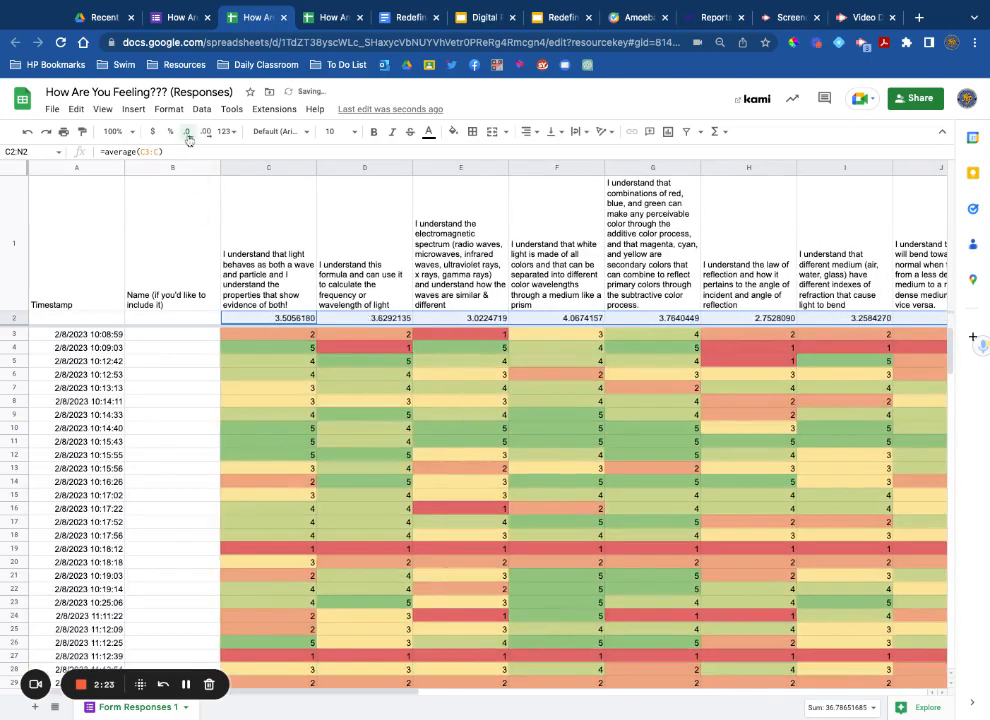
pyautogui.click(188, 133)
pyautogui.click(188, 133)
pyautogui.click(188, 133)
pyautogui.click(188, 133)
pyautogui.click(188, 132)
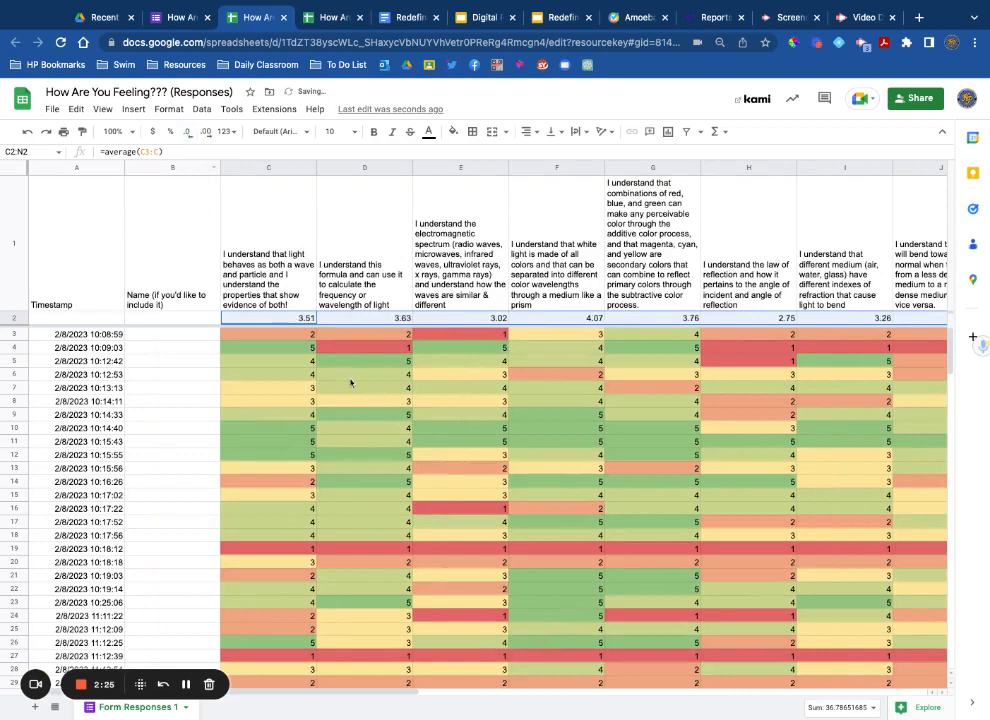
# - Start a color scale conditional formatting rule for C2:N2 with a red minpoint at the number 1
pyautogui.click(170, 109)
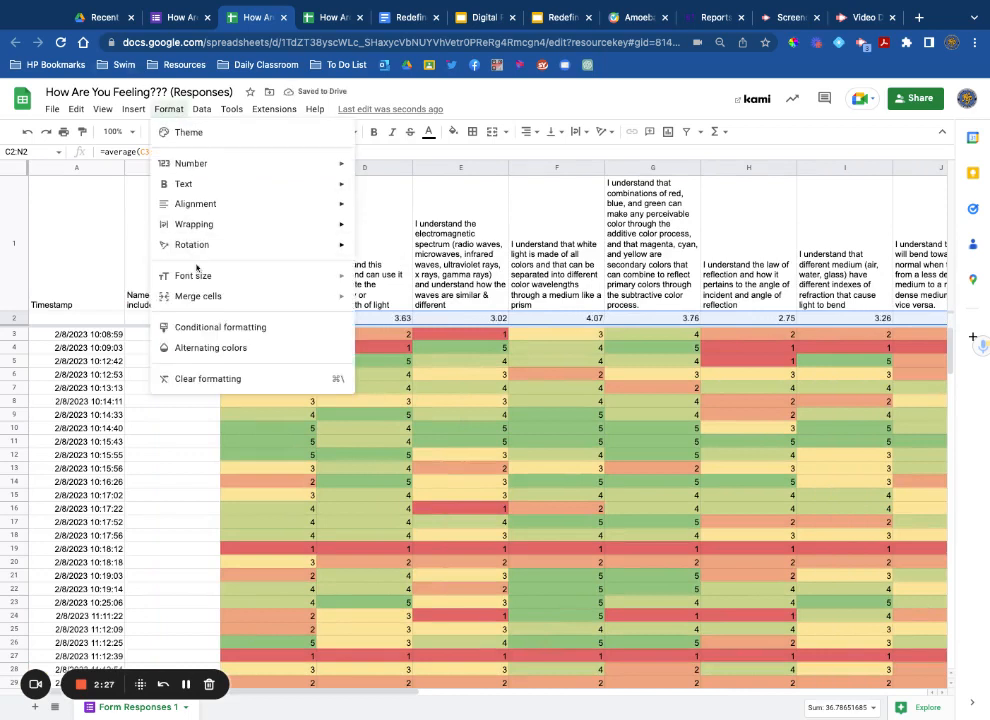
pyautogui.click(219, 327)
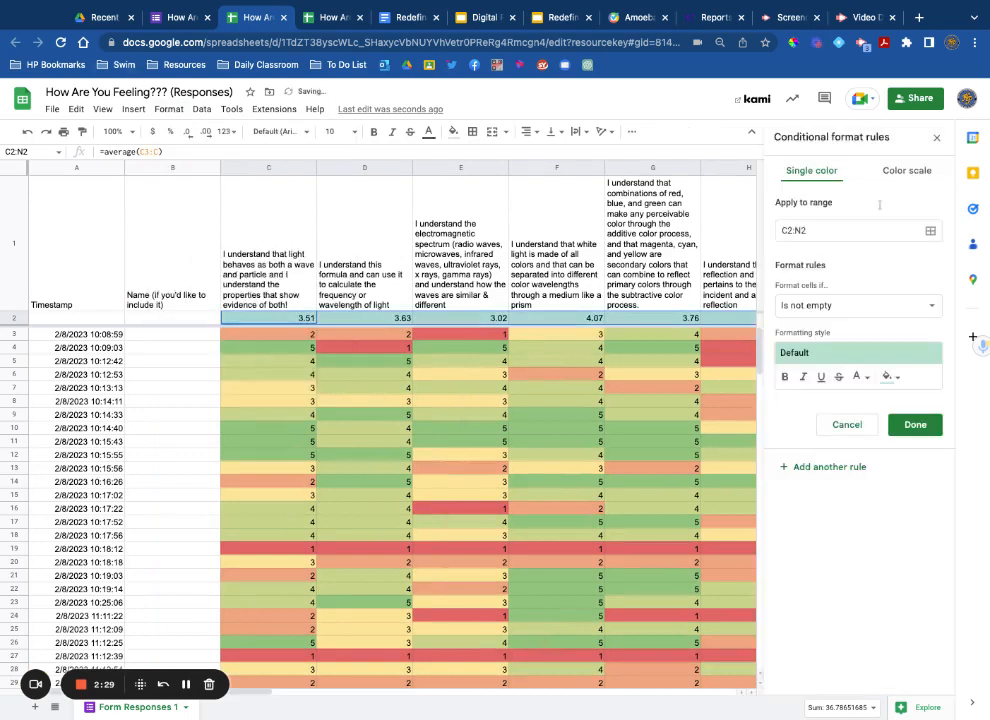
pyautogui.click(910, 172)
pyautogui.click(925, 358)
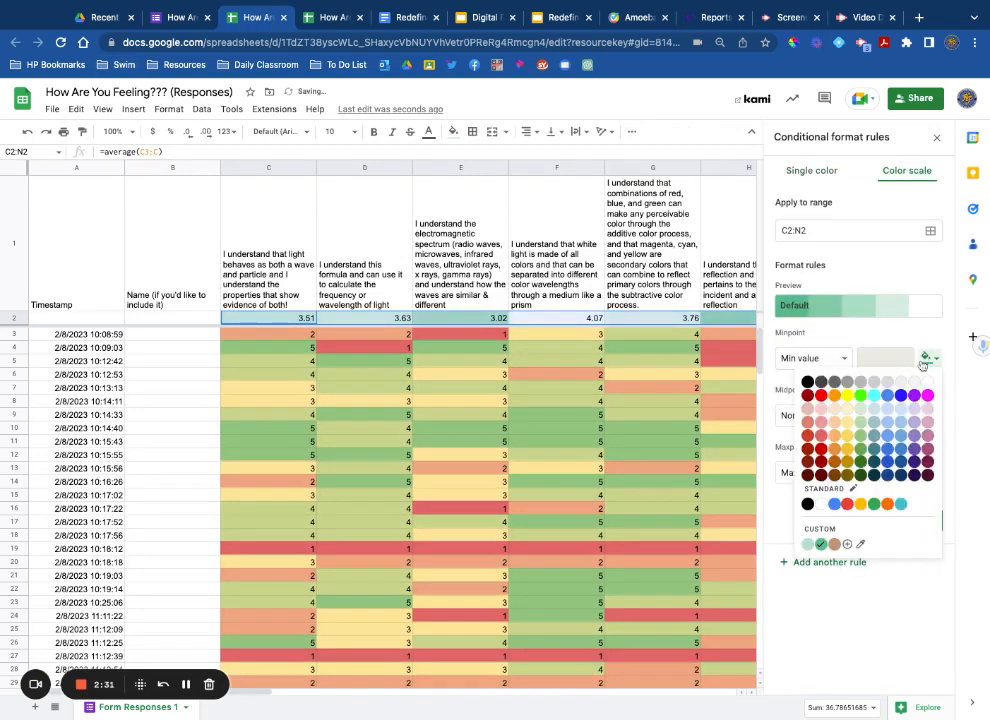
pyautogui.click(819, 437)
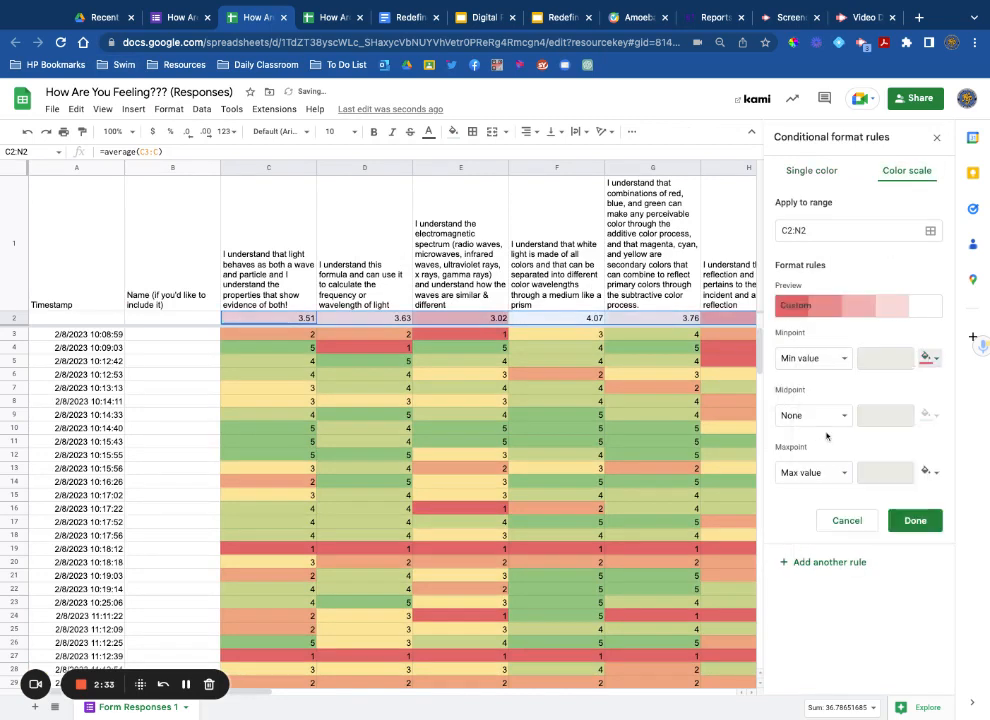
pyautogui.click(829, 364)
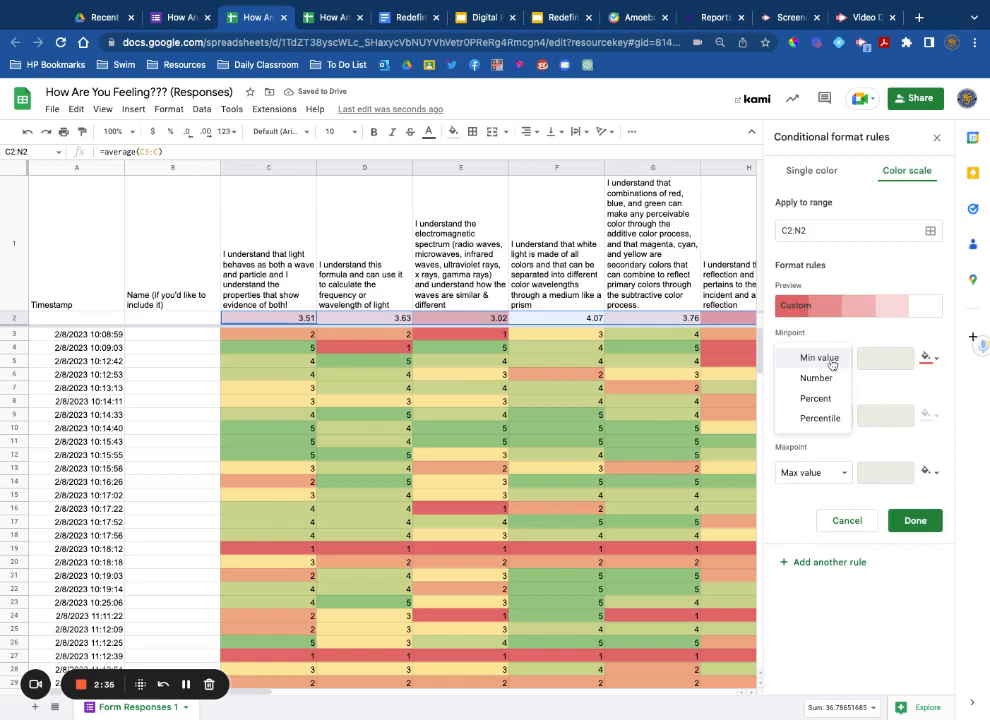
pyautogui.click(840, 377)
pyautogui.click(877, 358)
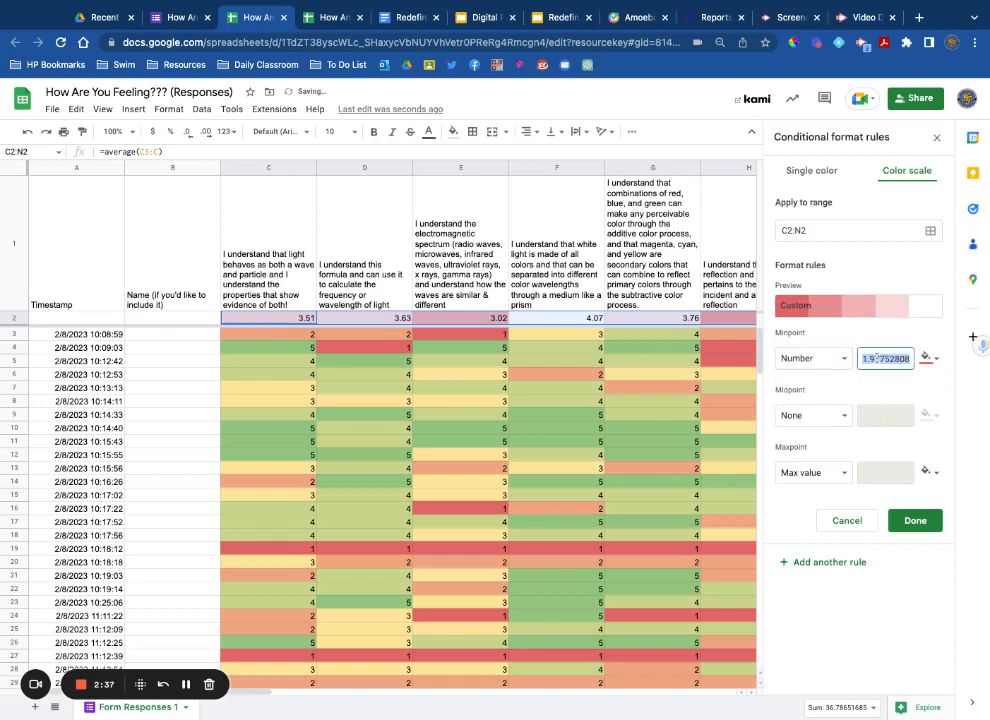
pyautogui.write('1')
# - Set the color scale's maxpoint to green at the number 5
pyautogui.click(840, 473)
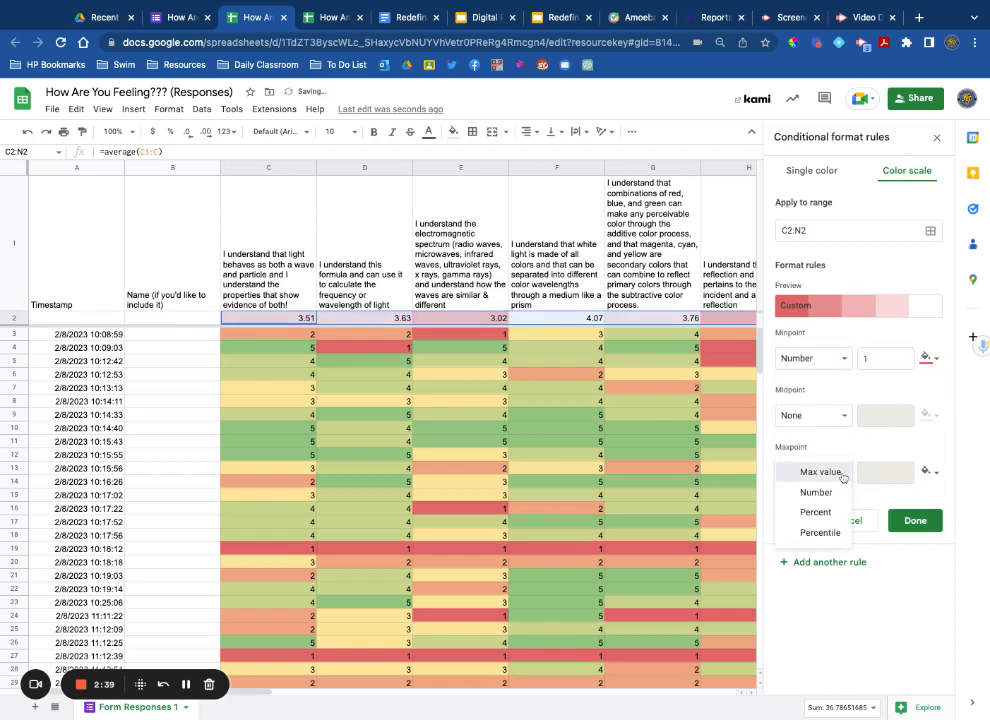
pyautogui.click(842, 472)
pyautogui.click(928, 471)
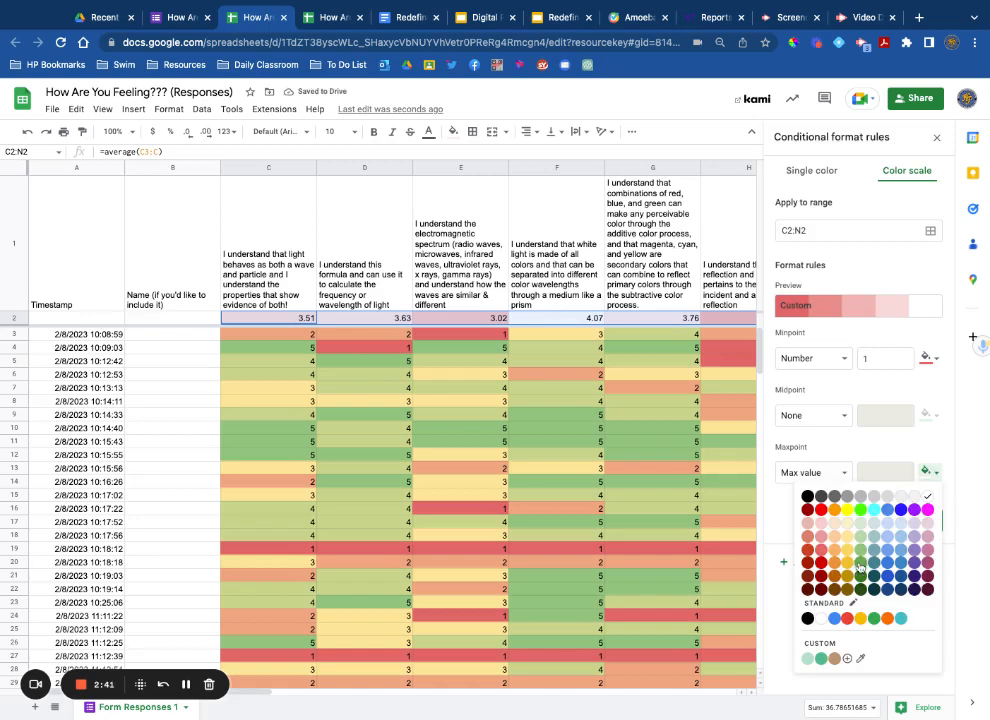
pyautogui.click(860, 566)
pyautogui.click(840, 472)
pyautogui.click(873, 490)
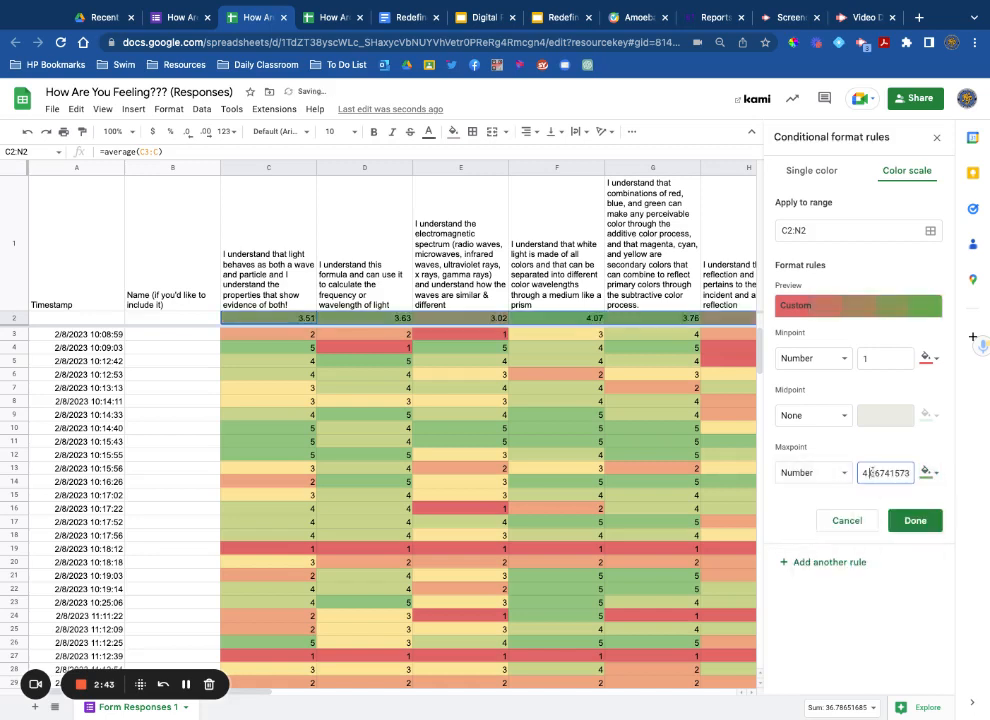
pyautogui.doubleClick(868, 472)
pyautogui.write('5')
# - Set the color scale's midpoint to light yellow at the number 3 and save the rule
pyautogui.click(832, 414)
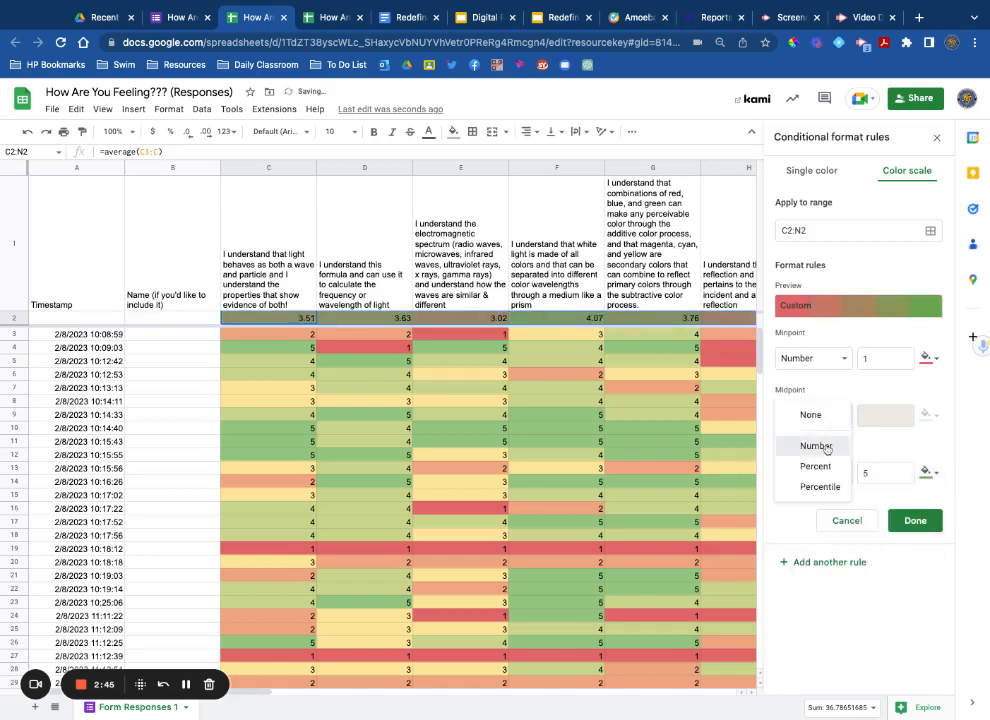
pyautogui.click(826, 449)
pyautogui.doubleClick(868, 415)
pyautogui.write('3')
pyautogui.click(928, 415)
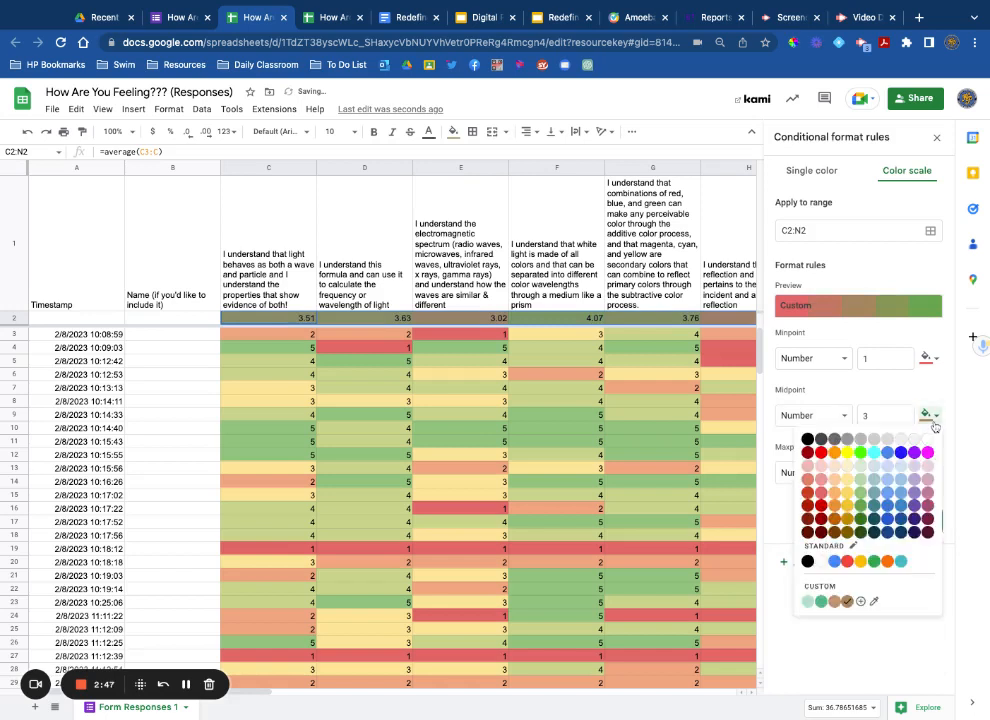
pyautogui.click(847, 478)
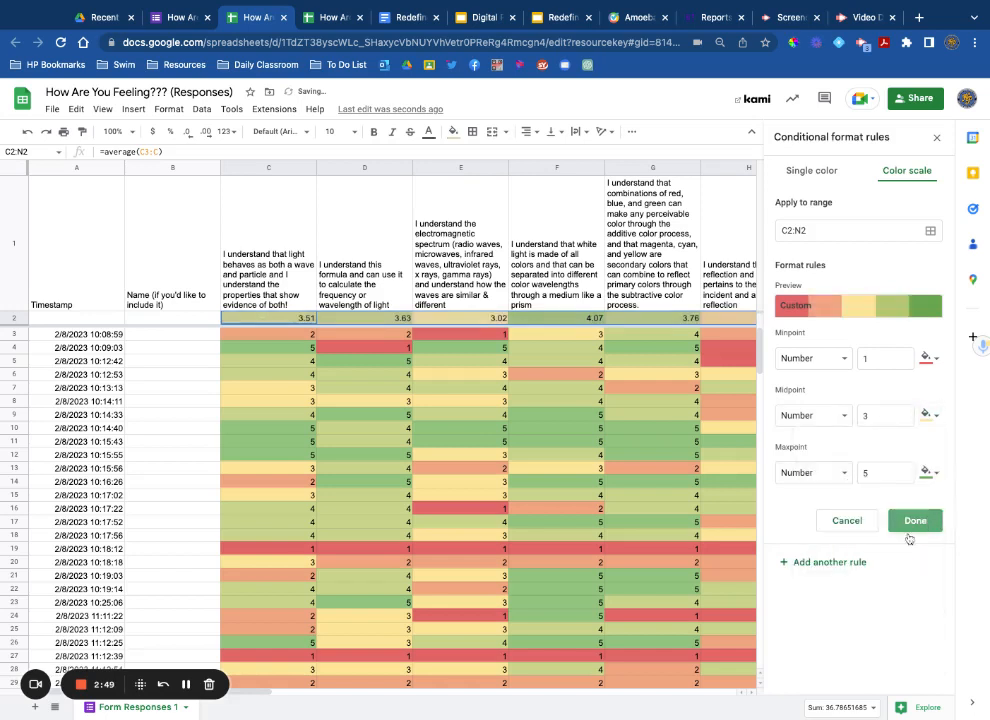
pyautogui.click(913, 521)
pyautogui.click(460, 374)
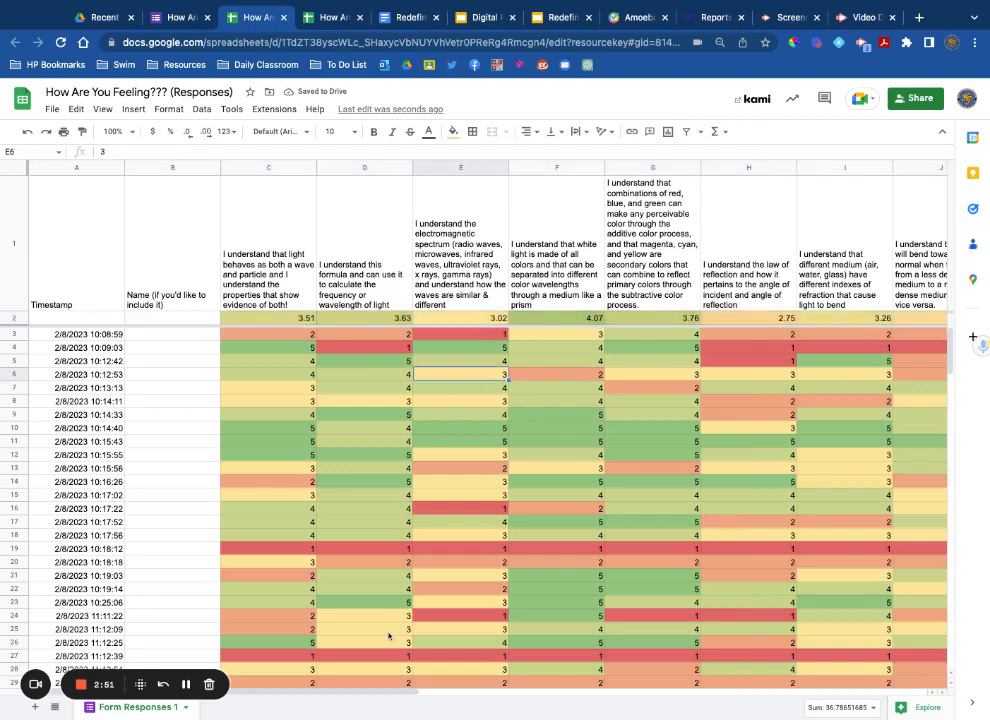
# - Examine the color-coded averages in row 2, highlighting the Snell's law and magnification equations question headers with their averages
pyautogui.hscroll(2, 322, 693)
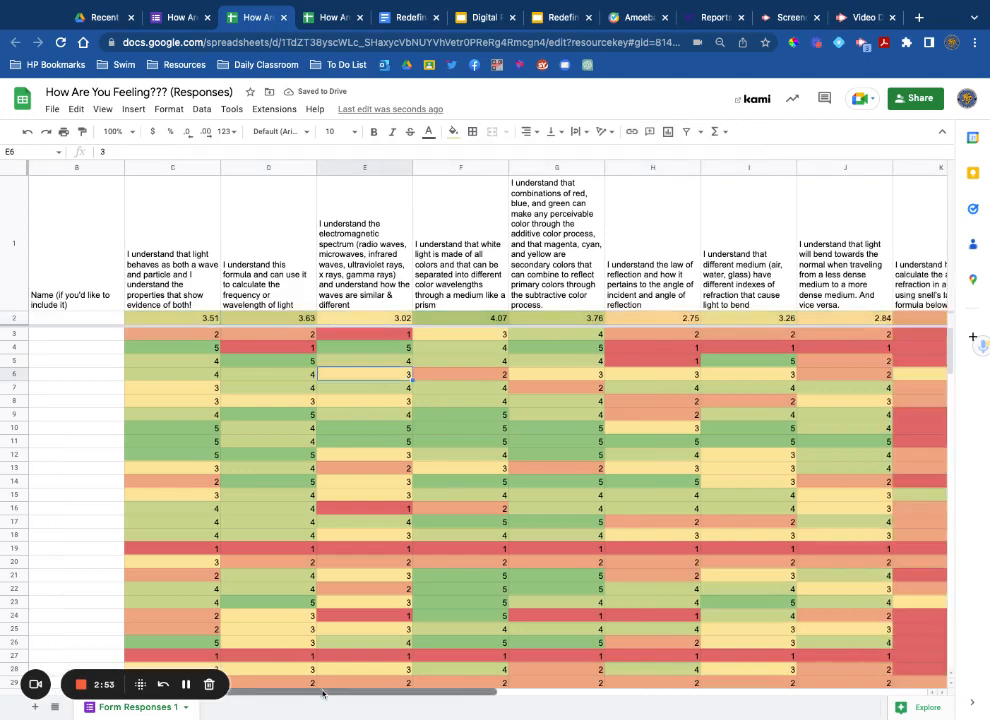
pyautogui.hscroll(4, 322, 693)
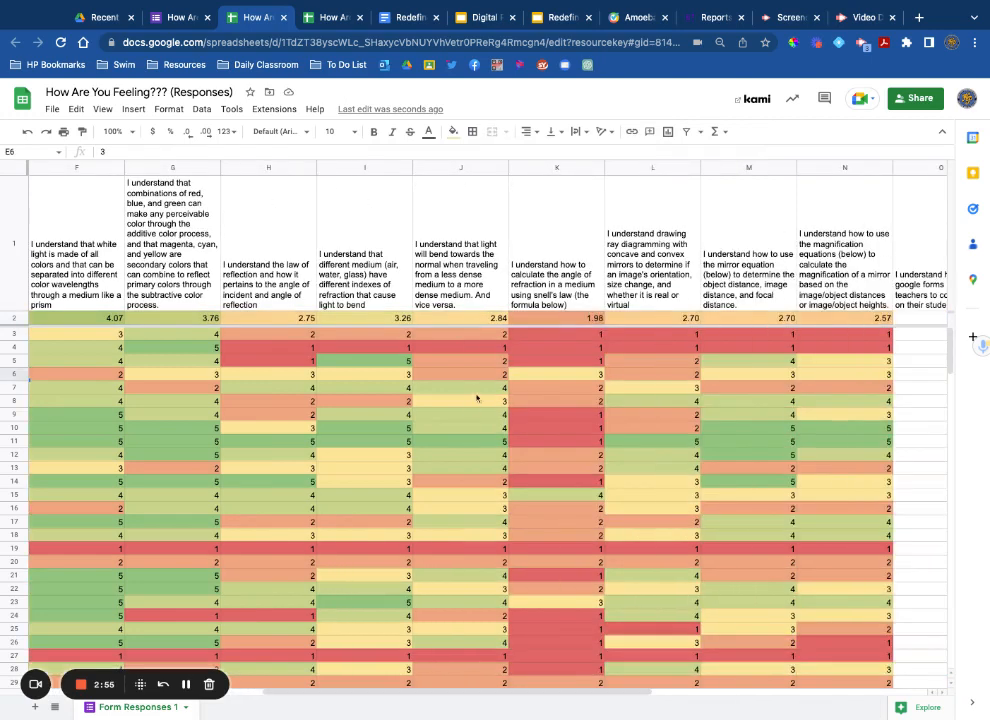
pyautogui.moveTo(556, 270); pyautogui.dragTo(556, 318)
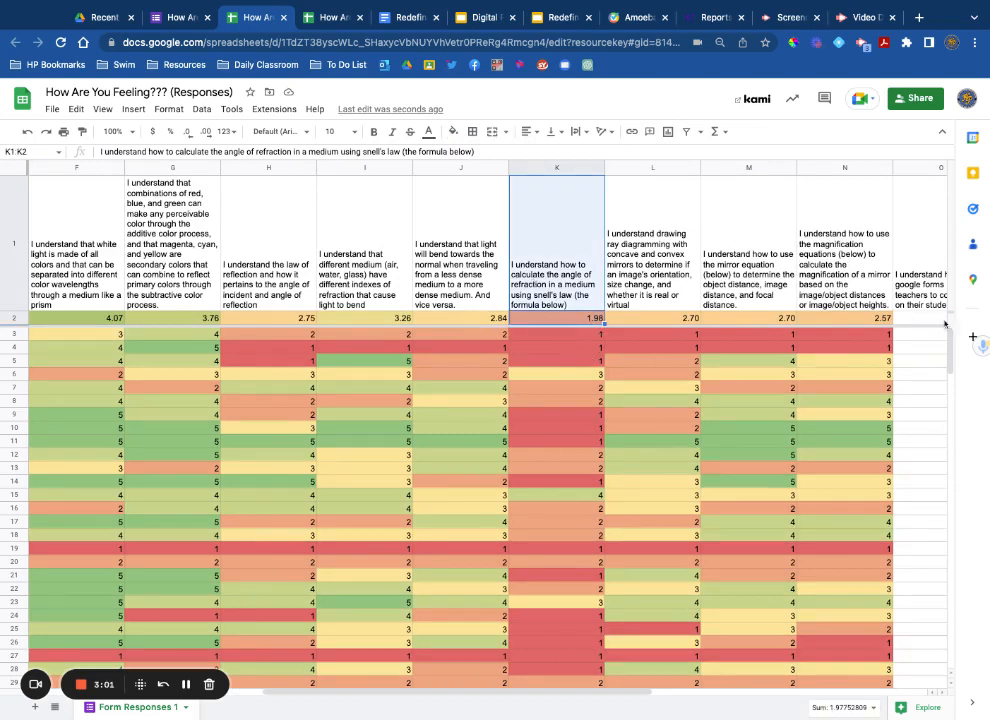
pyautogui.moveTo(840, 288); pyautogui.dragTo(850, 318)
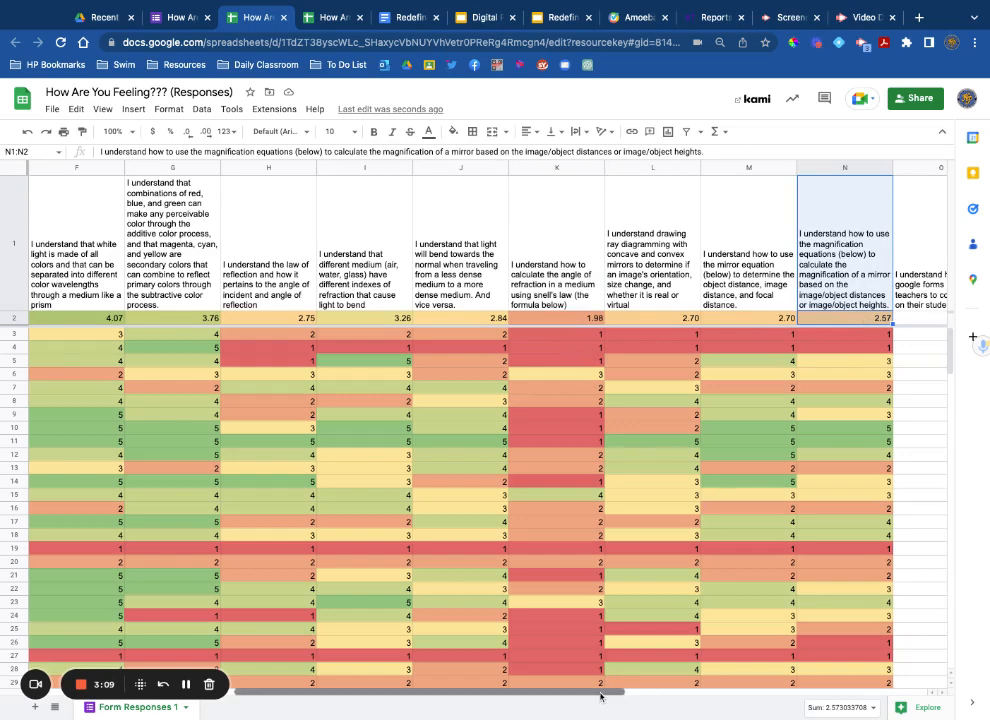
pyautogui.moveTo(598, 697); pyautogui.dragTo(333, 705)
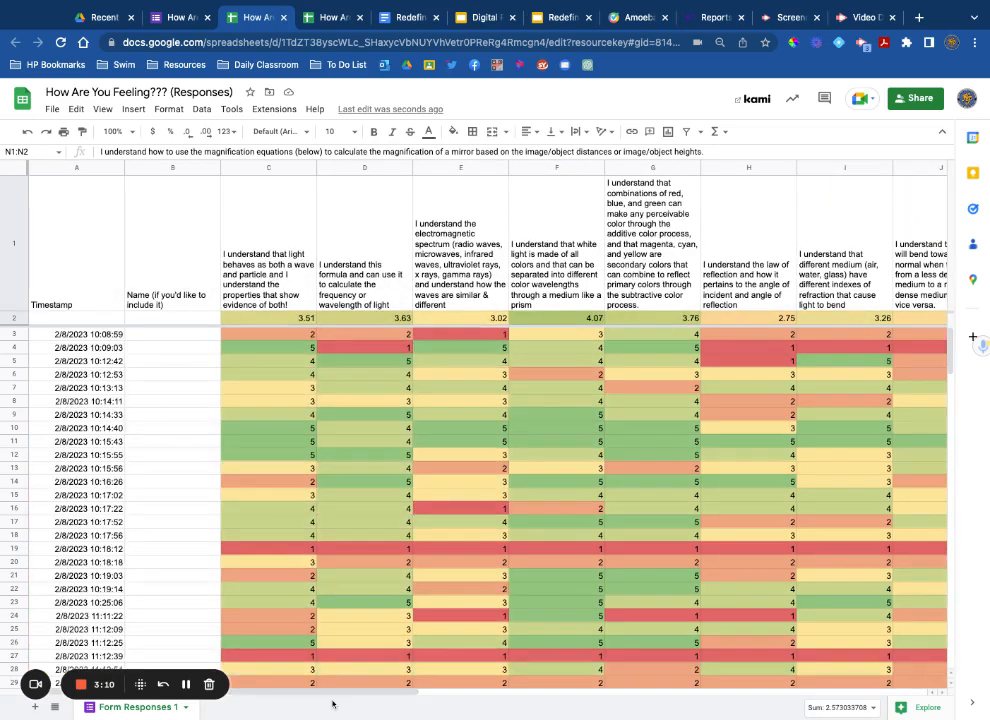
# - Switch to the Lab: Coulomb's Law (Responses) spreadsheet and look across its question columns
pyautogui.click(184, 684)
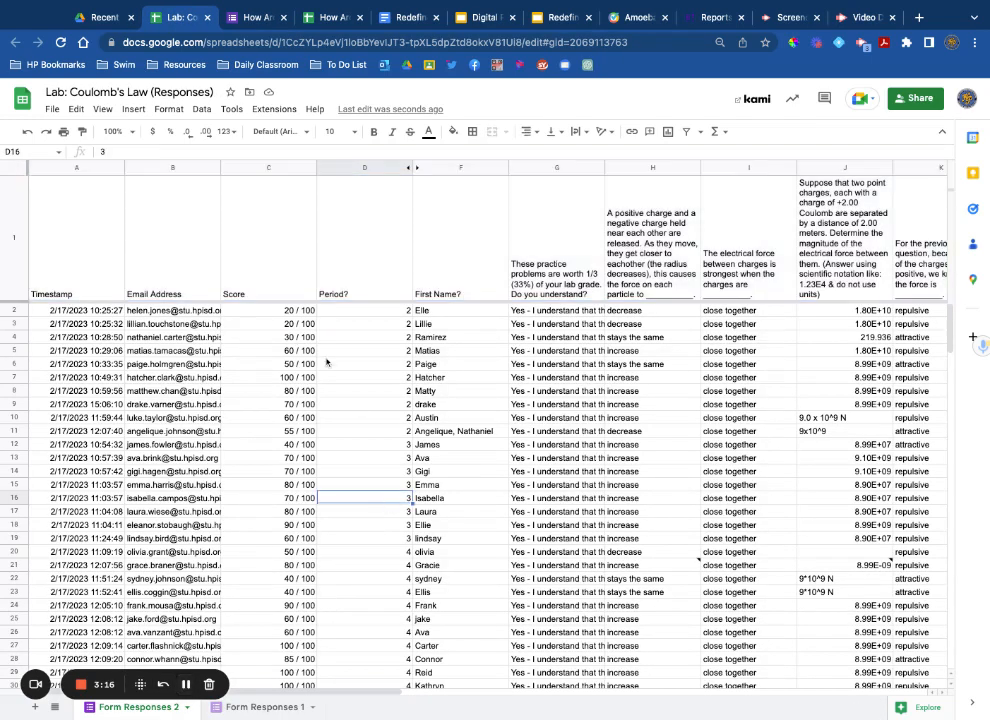
pyautogui.hscroll(6, 316, 686)
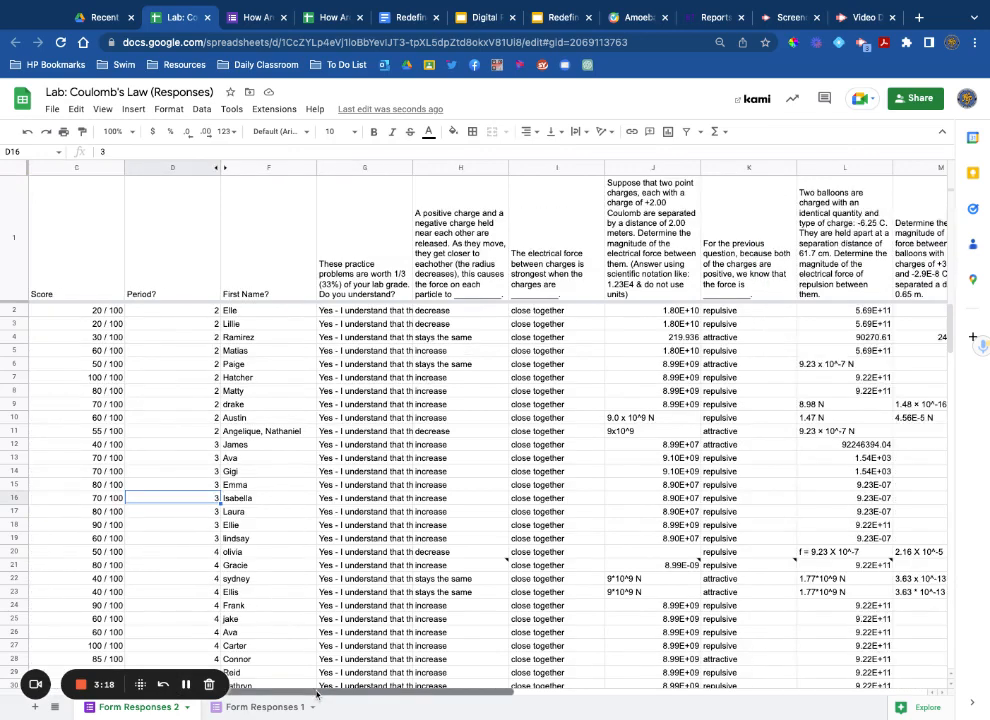
pyautogui.hscroll(-6, 316, 690)
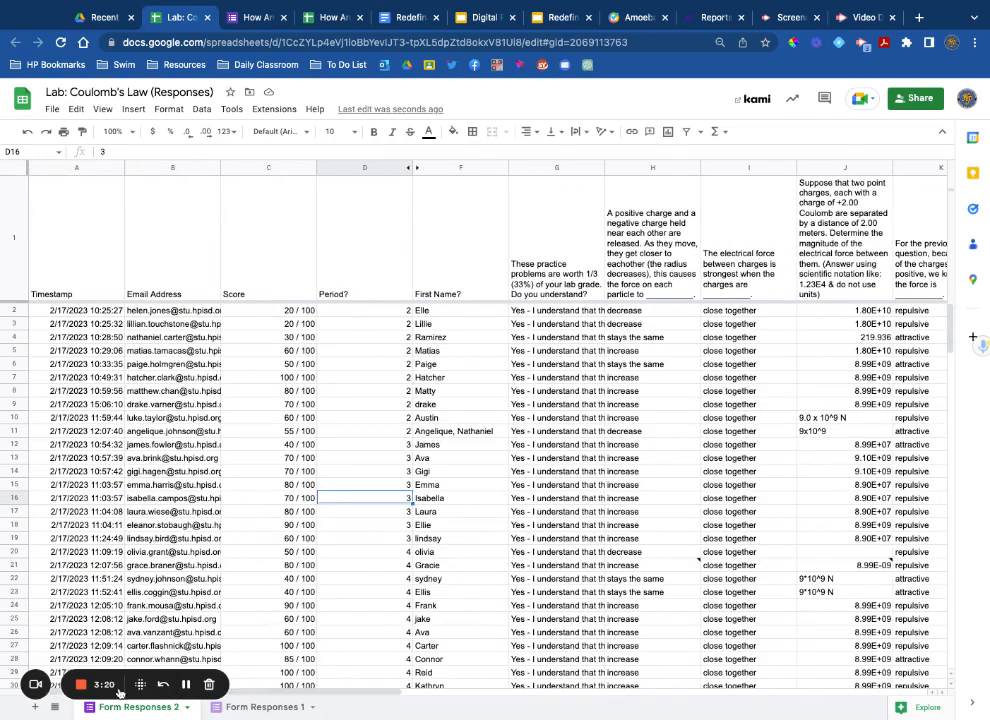
pyautogui.click(184, 684)
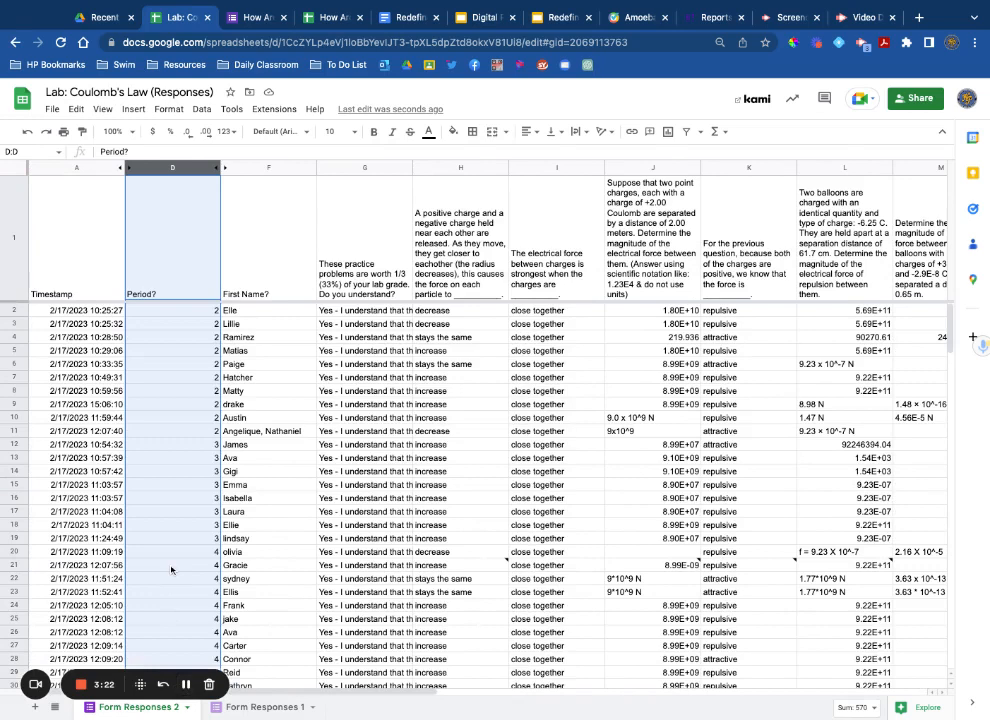
# - Look across the question columns and hide columns G, J, L and M
pyautogui.hscroll(10, 365, 690)
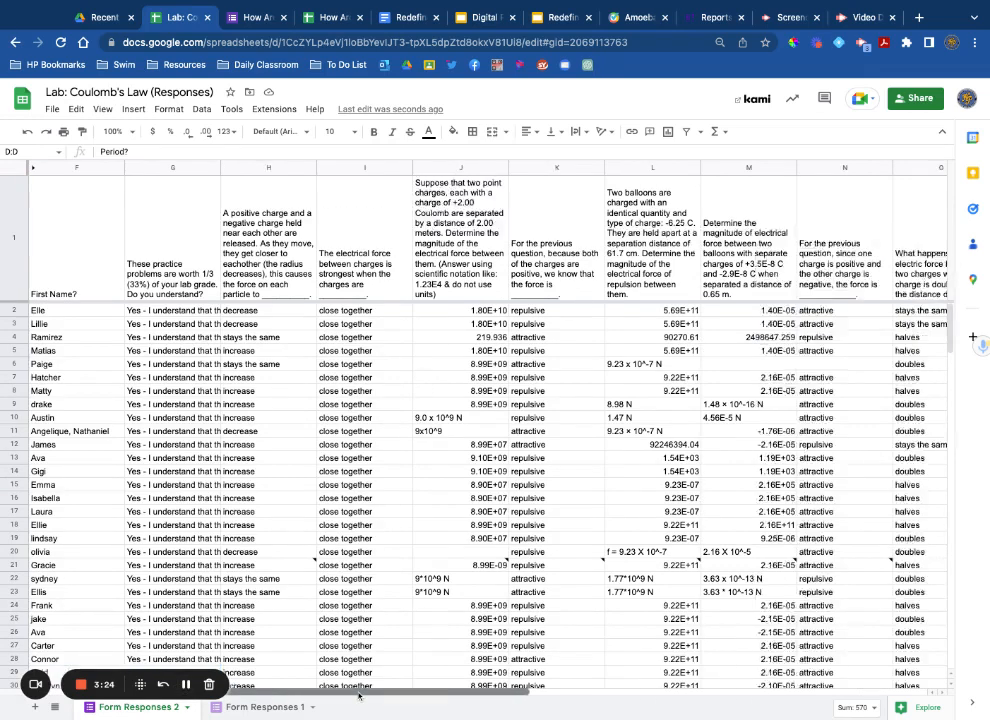
pyautogui.hscroll(-10, 359, 695)
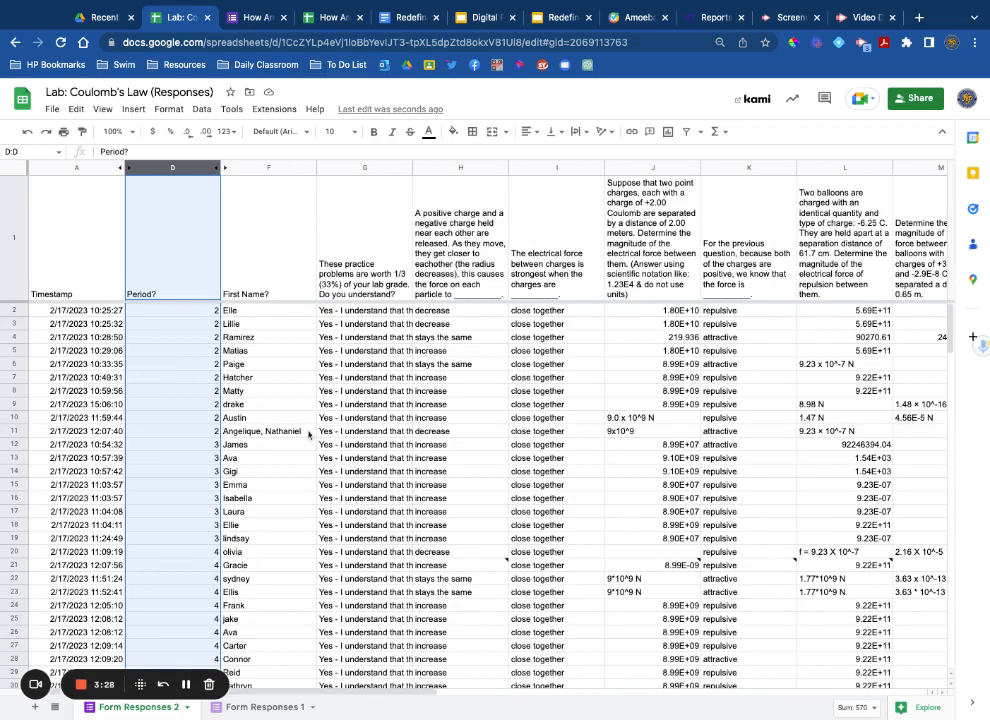
pyautogui.click(305, 430)
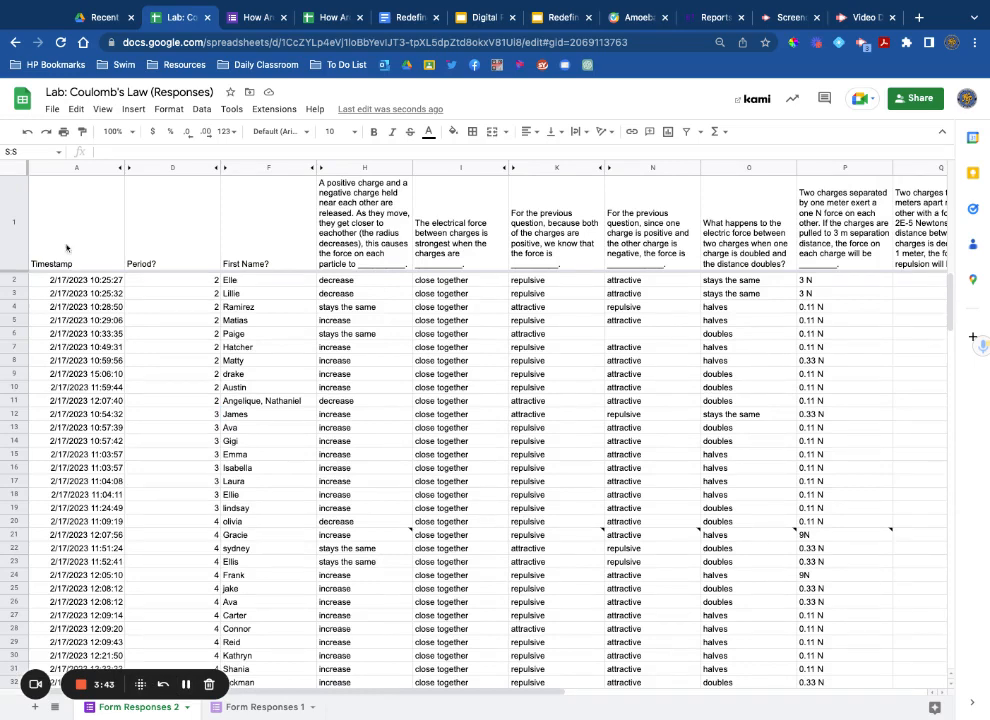
# - Insert a row above the question headers and enter "increase" in H1 as the first question's correct answer
pyautogui.rightClick(22, 222)
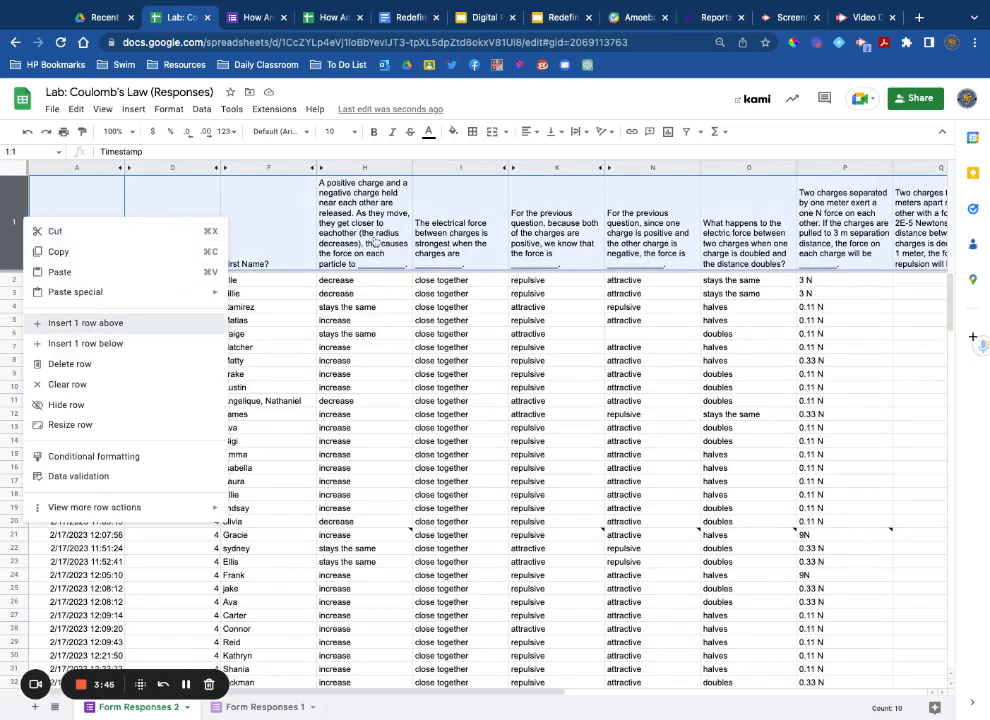
pyautogui.click(88, 324)
pyautogui.click(376, 187)
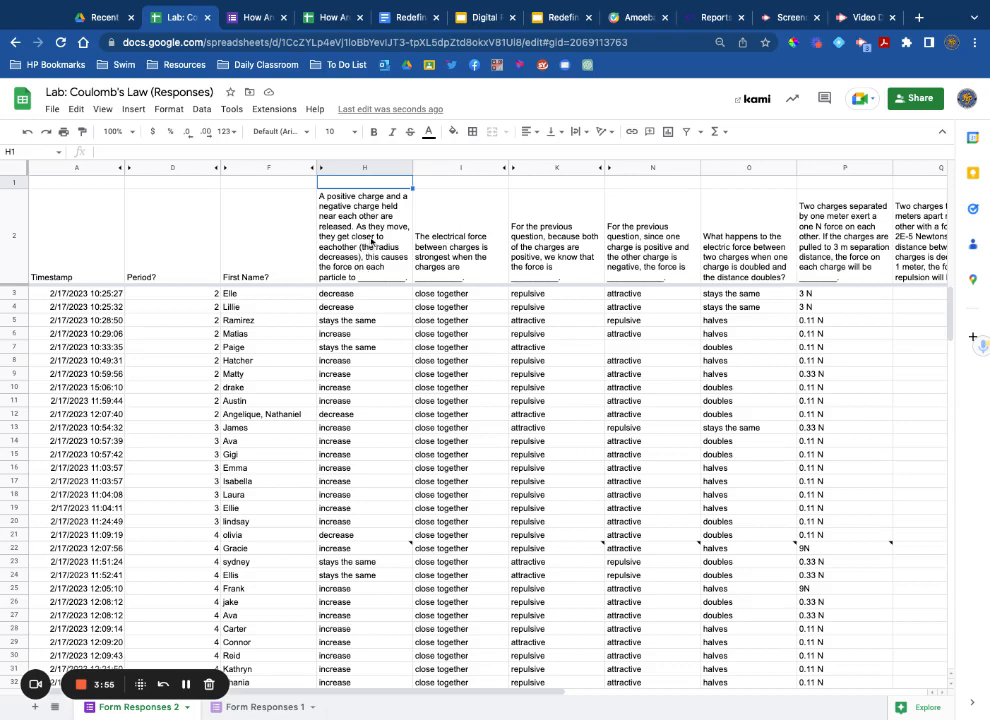
pyautogui.write('increase')
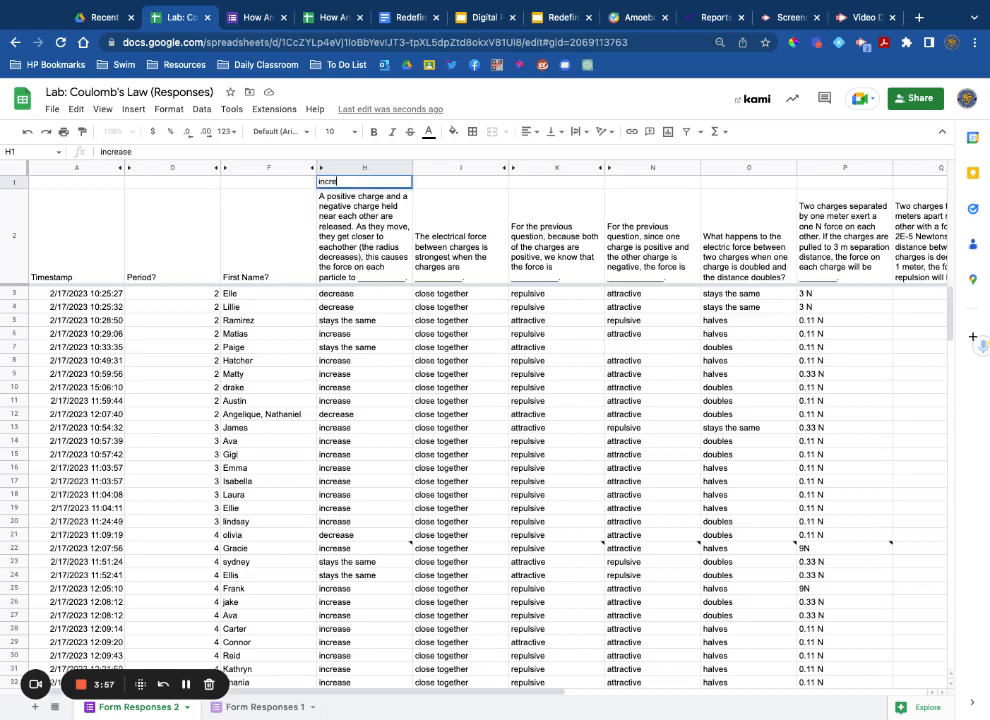
pyautogui.press('Return')
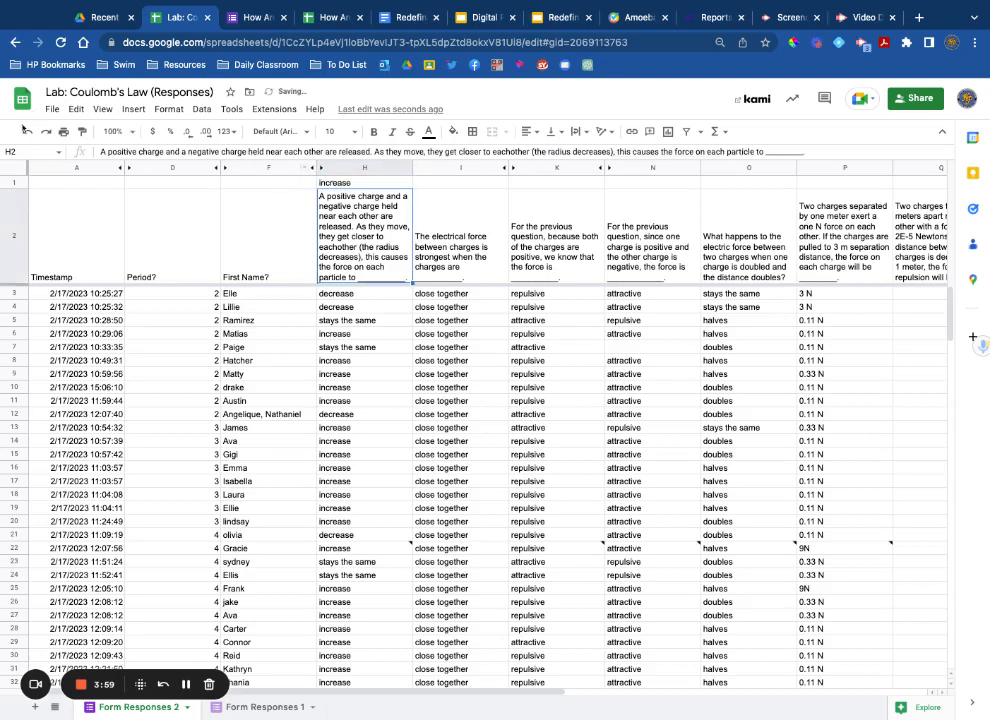
# - Label A1 "Answer Key" and fill the remaining visible row 1 answers: close together, repulsive, attractive, halves, 0.11 N and 8.00E-05
pyautogui.click(107, 184)
pyautogui.write('Ans')
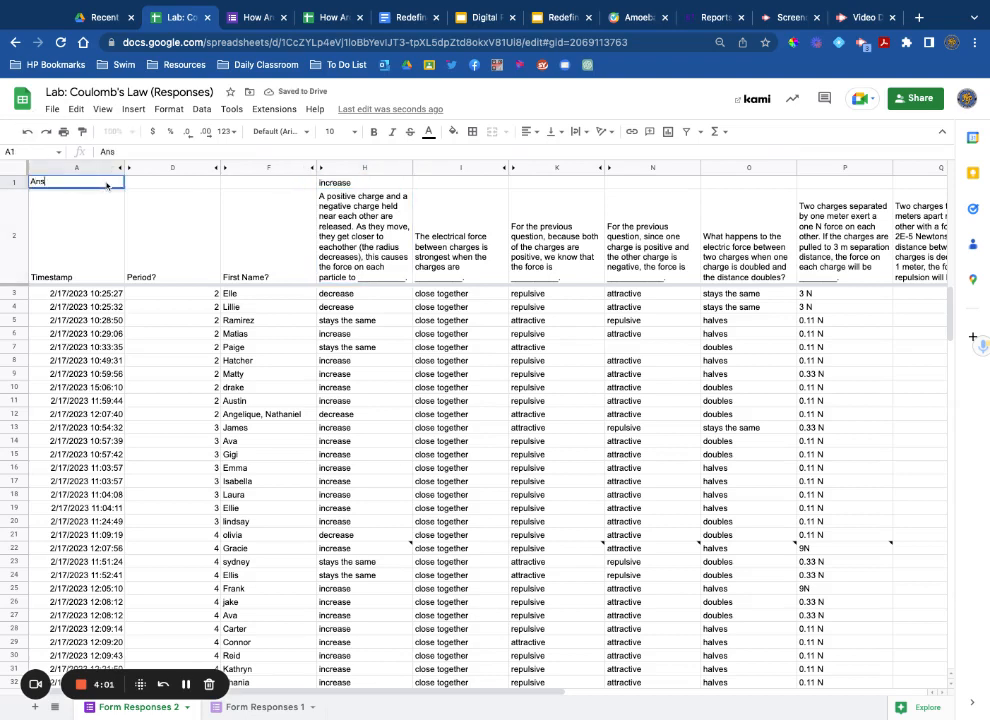
pyautogui.write('wer Key')
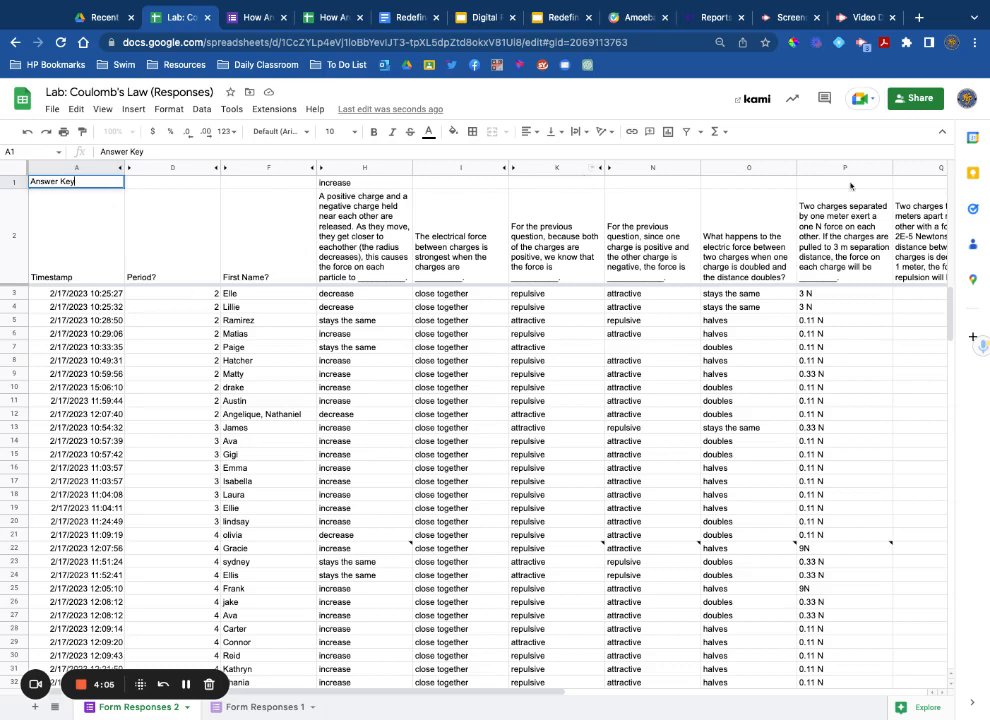
pyautogui.click(190, 688)
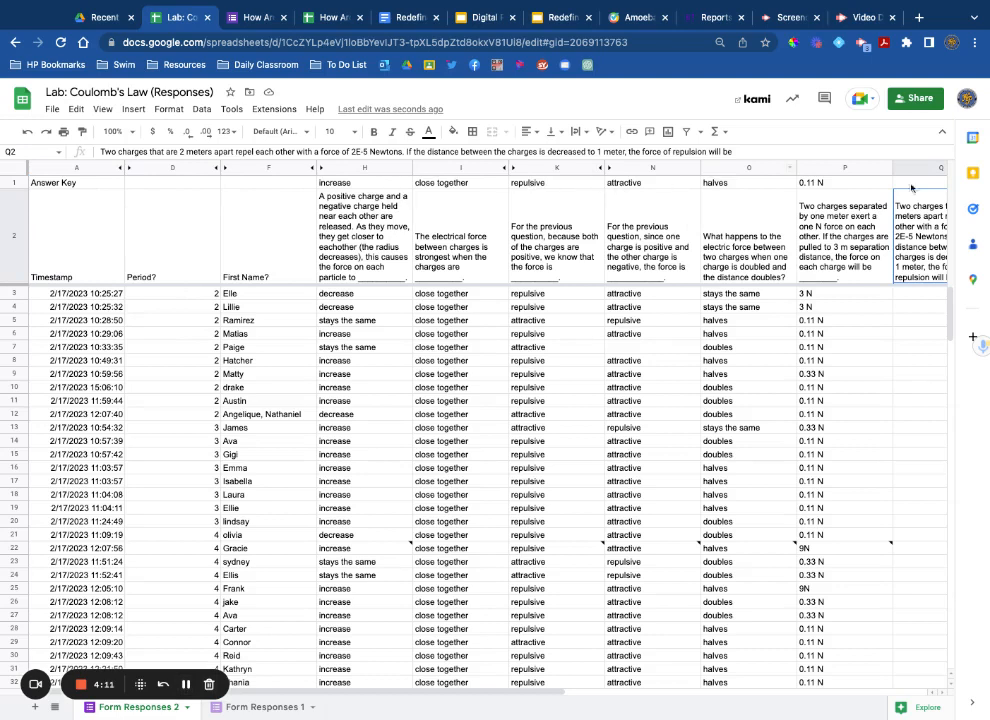
# - Select all the student answers in H3:Q106 and start a conditional format rule for that range
pyautogui.click(359, 301)
pyautogui.hotkey('shift', 'Right')
pyautogui.hotkey('shift', 'Right')
pyautogui.hotkey('shift', 'Right')
pyautogui.hotkey('shift', 'Right')
pyautogui.hotkey('shift', 'Right')
pyautogui.hotkey('shift', 'Right')
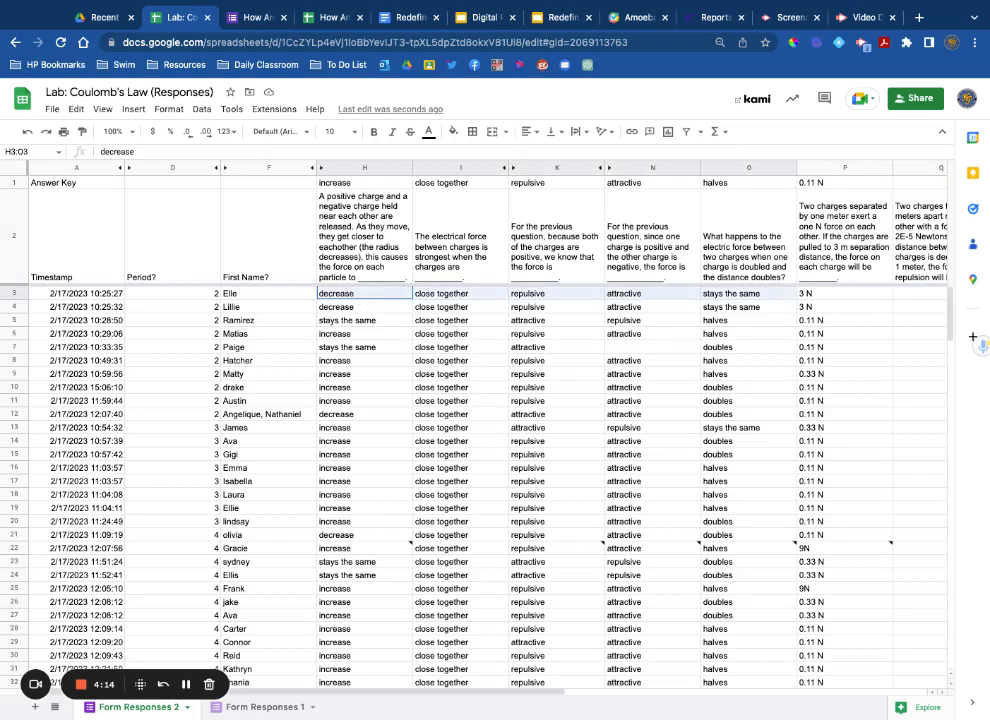
pyautogui.hotkey('shift', 'Right')
pyautogui.hotkey('shift', 'Right')
pyautogui.hotkey('shift', 'Right')
pyautogui.hotkey('shift', 'Left')
pyautogui.hotkey('shift', 'Left')
pyautogui.hotkey('shift', 'Left')
pyautogui.hotkey('shift', 'Down')
pyautogui.hotkey('shift', 'Up')
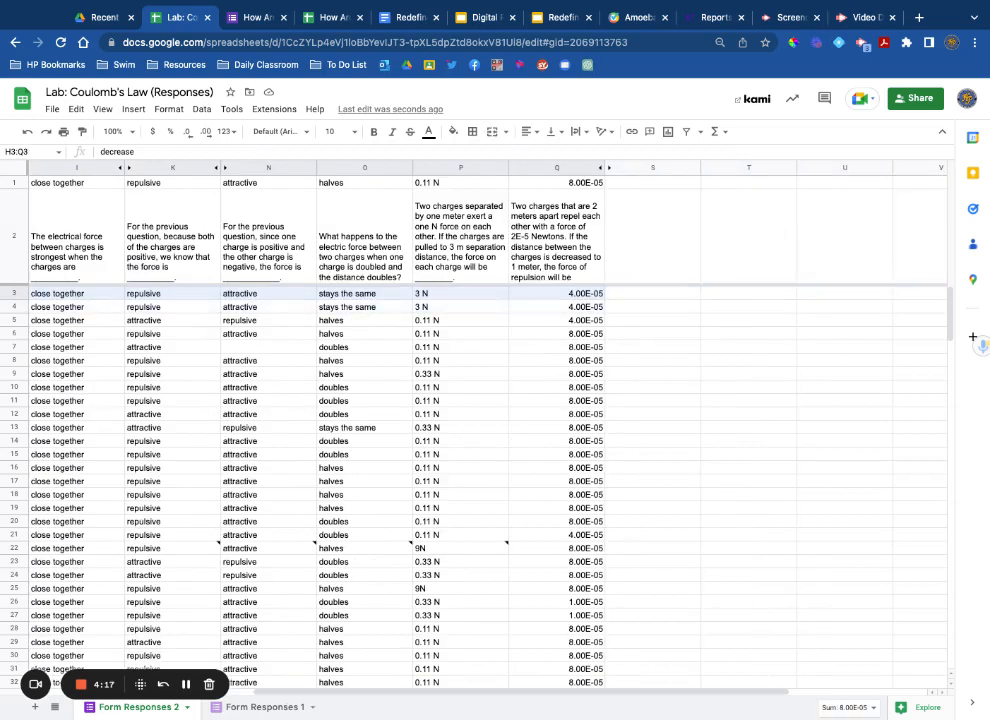
pyautogui.hotkey('ctrl', 'shift', 'Down')
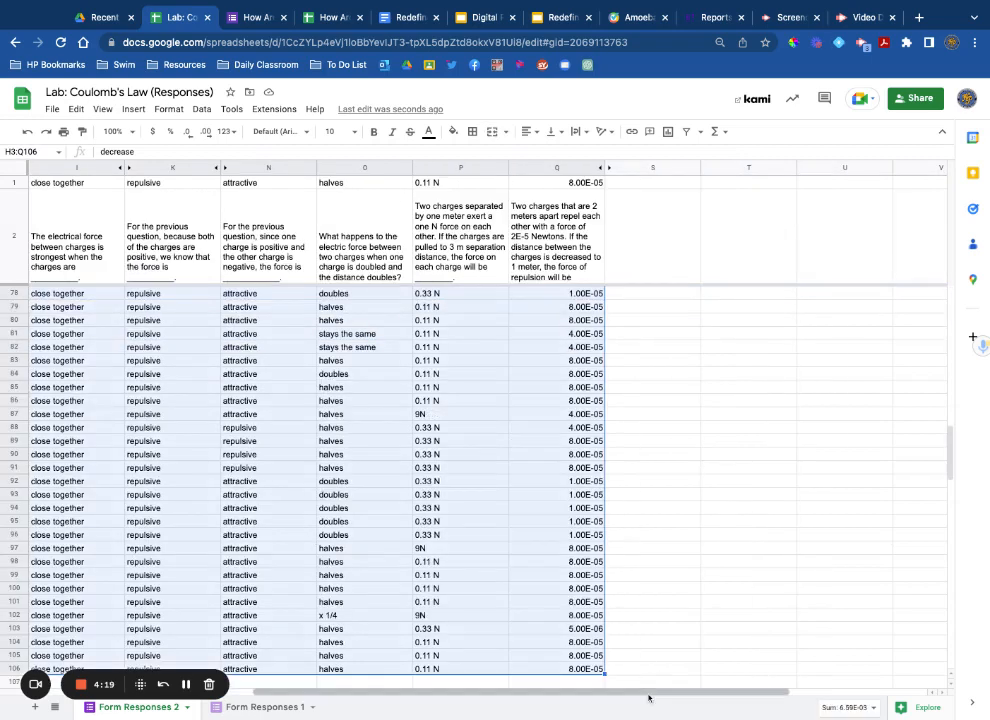
pyautogui.hscroll(-5, 648, 697)
pyautogui.scroll(15, 570, 490)
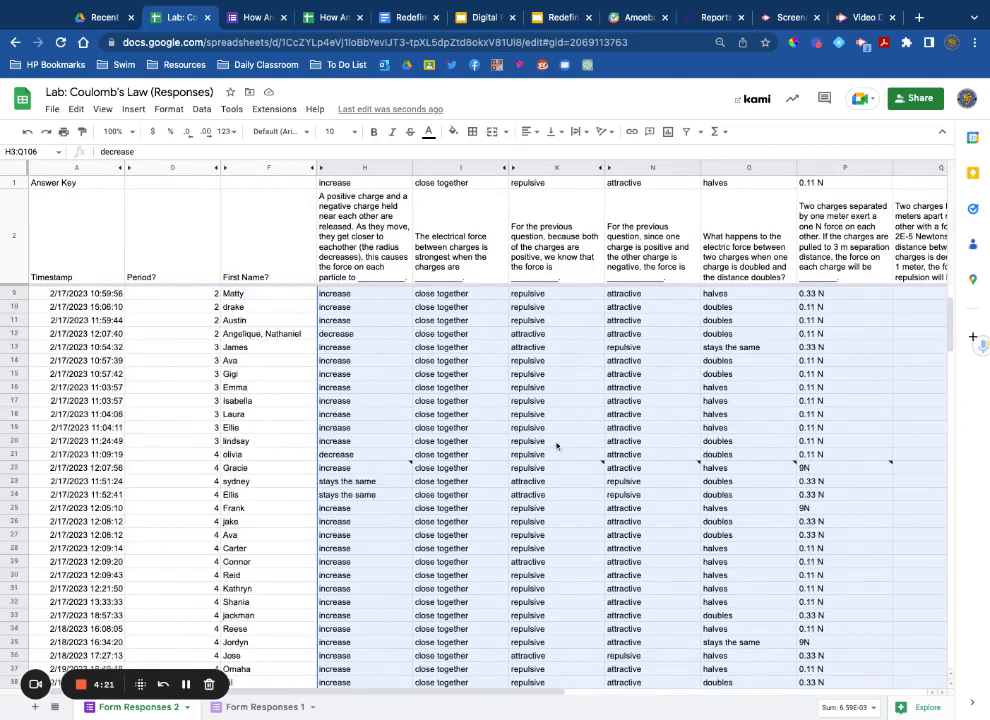
pyautogui.click(168, 108)
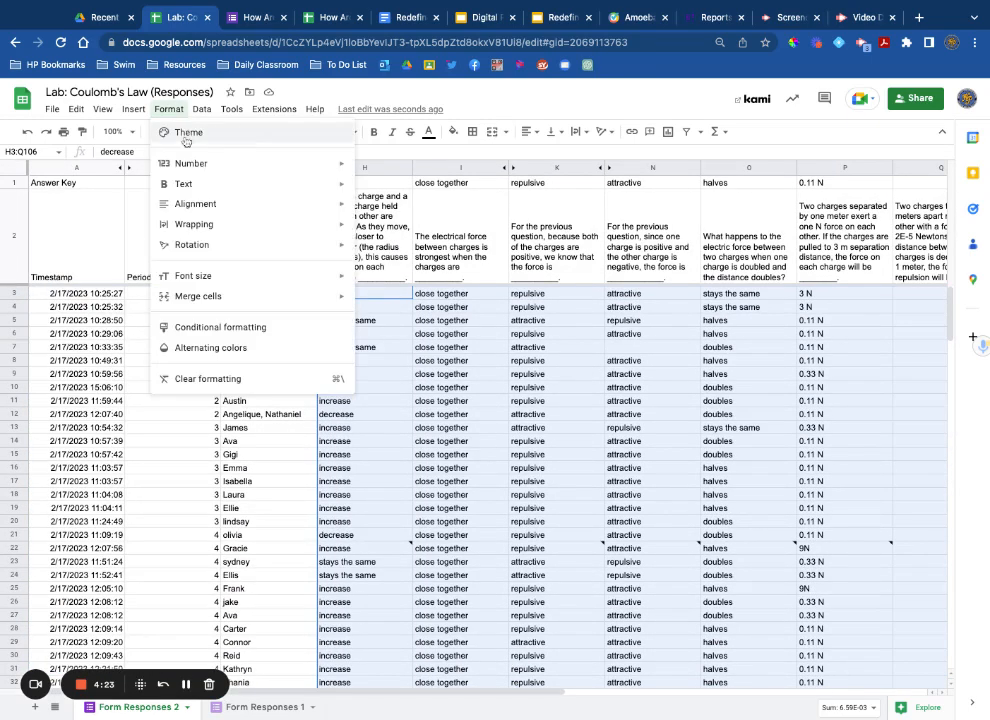
pyautogui.click(218, 326)
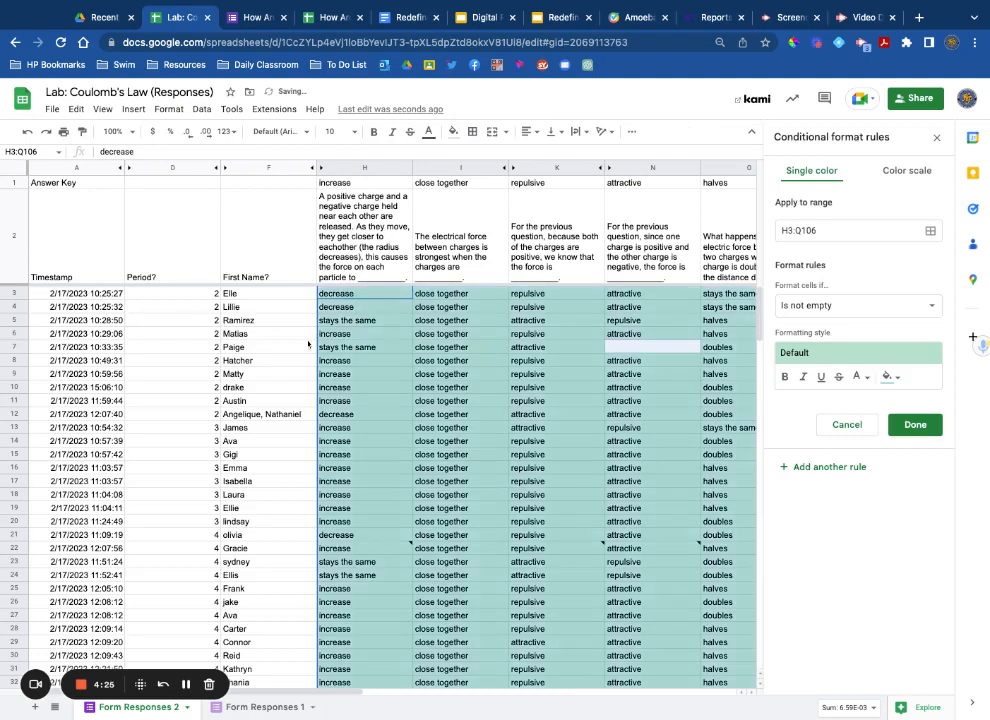
# - Set the rule to the custom formula =H3=H$1 with a light green fill to mark answers matching the key
pyautogui.click(847, 307)
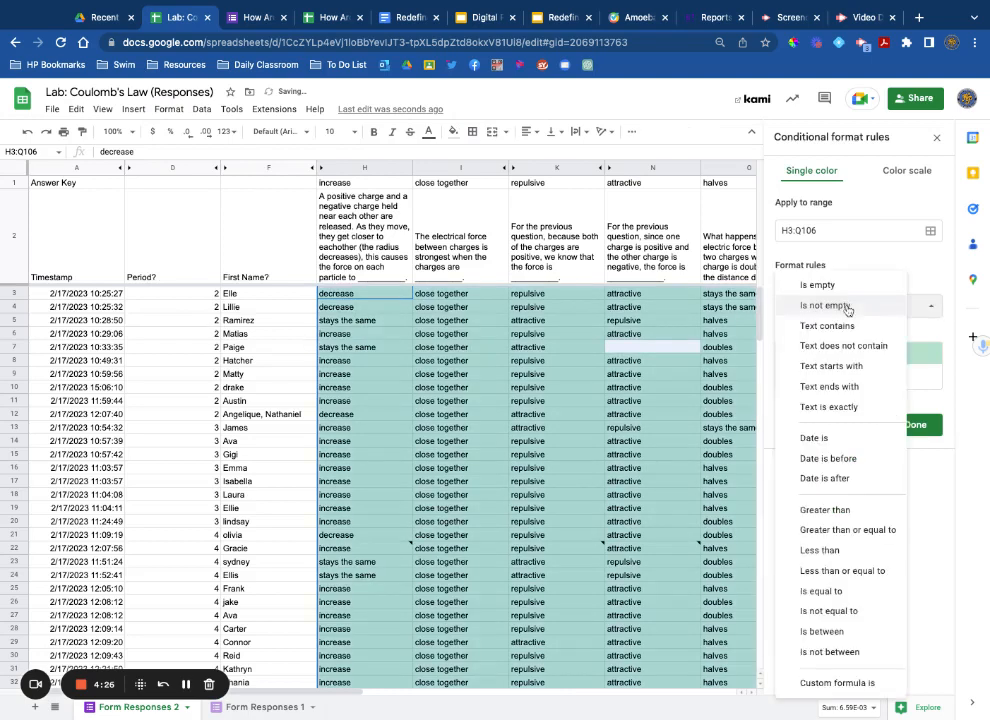
pyautogui.click(820, 683)
pyautogui.click(820, 334)
pyautogui.write('=')
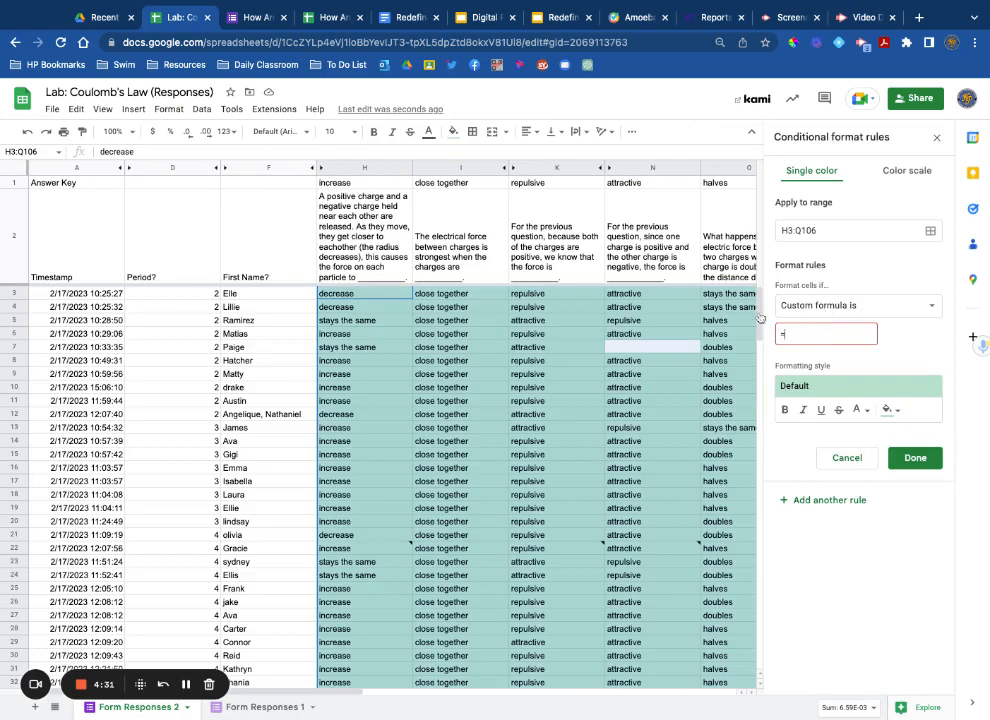
pyautogui.write('H3')
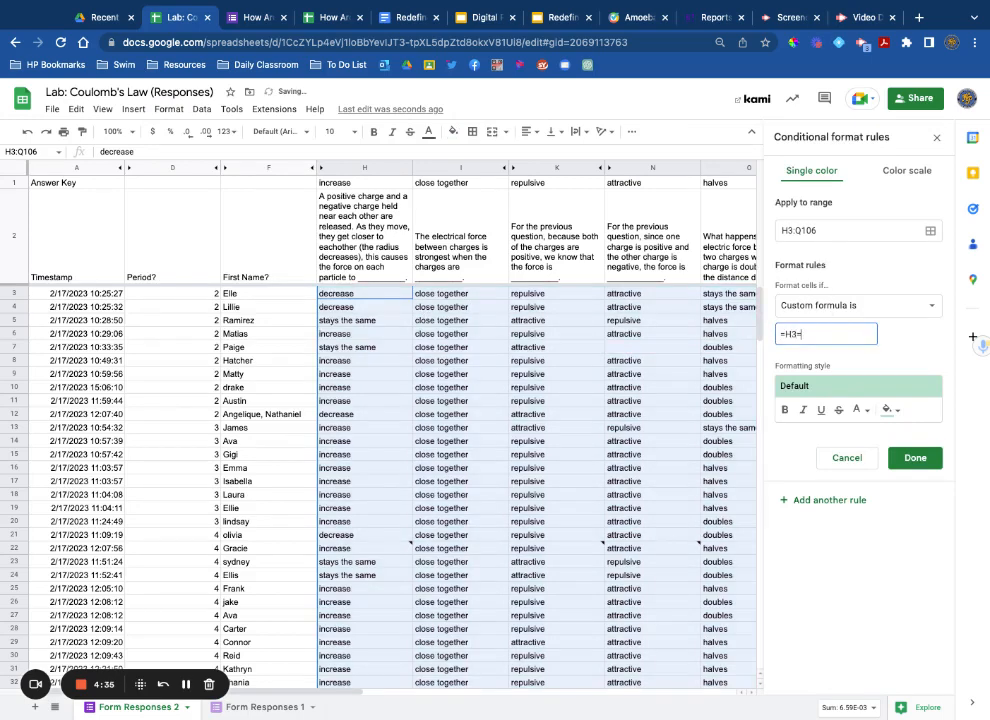
pyautogui.write('=H1')
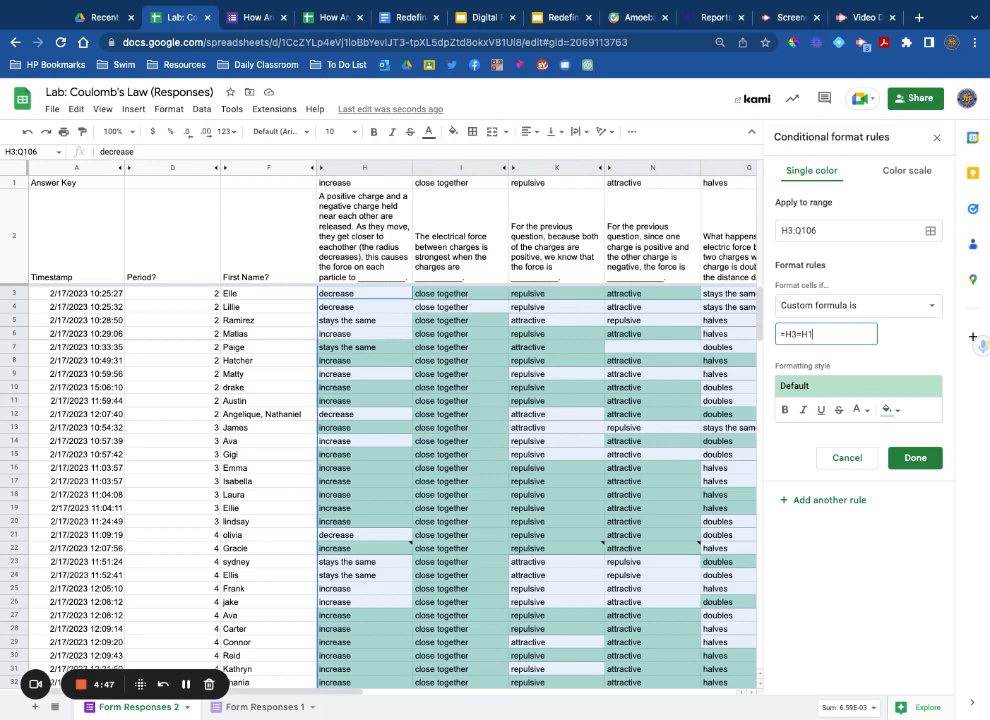
pyautogui.scroll(-2, 675, 527)
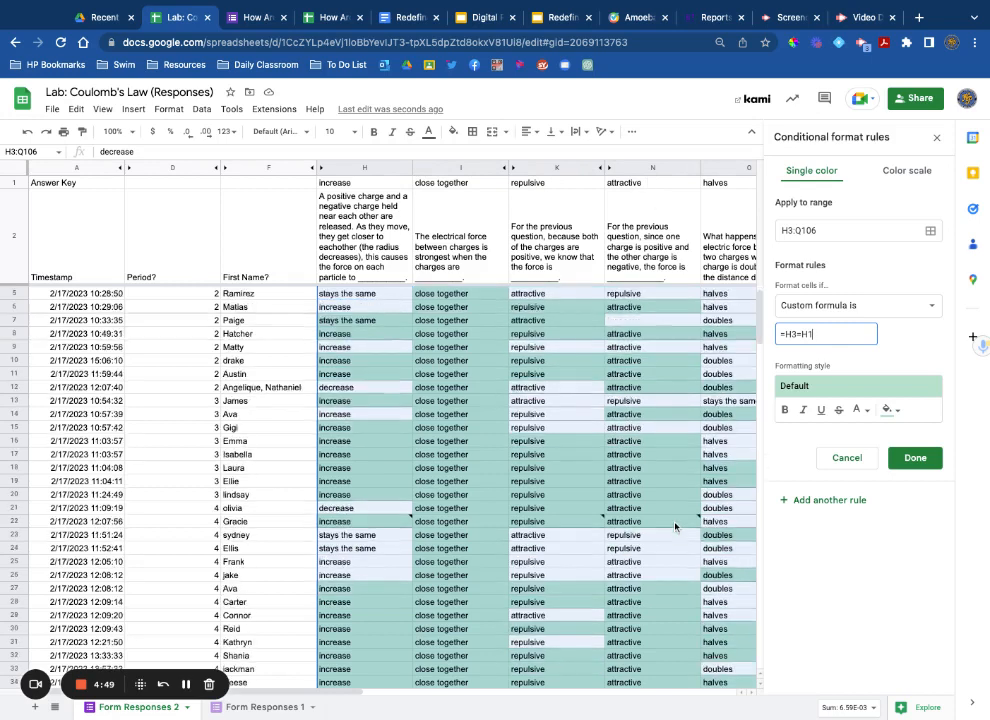
pyautogui.scroll(-3, 675, 527)
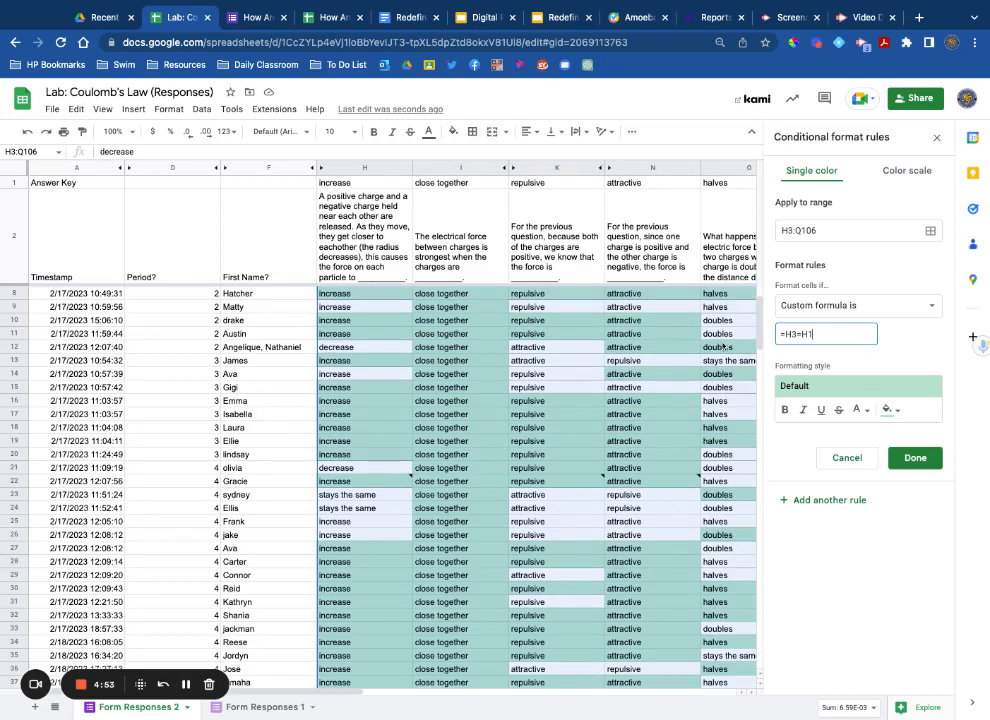
pyautogui.scroll(2, 725, 375)
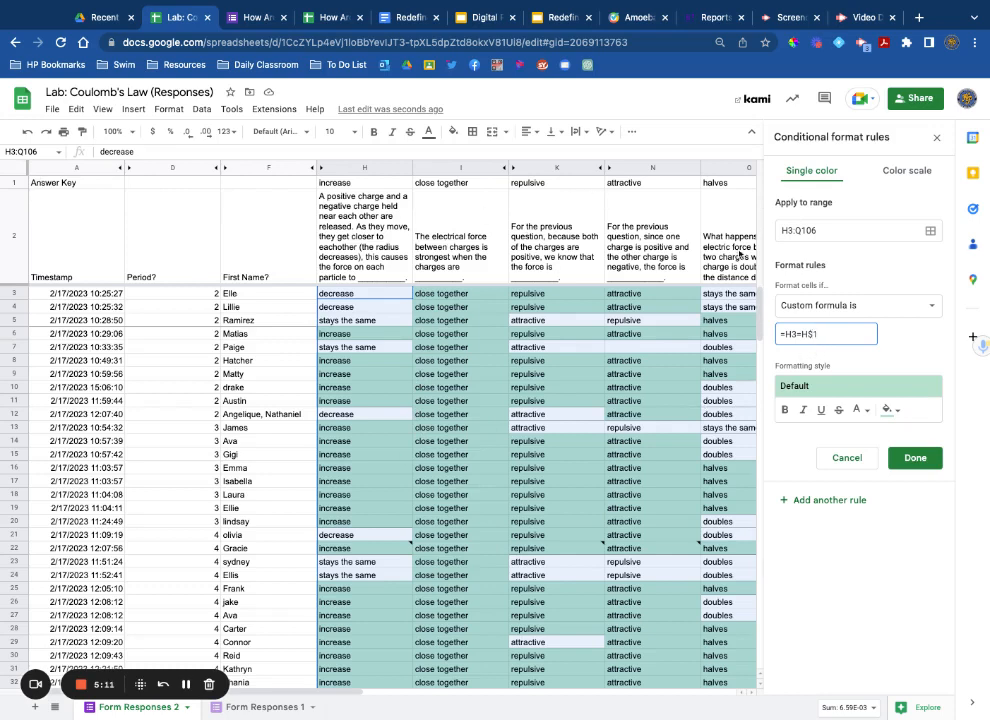
pyautogui.click(887, 409)
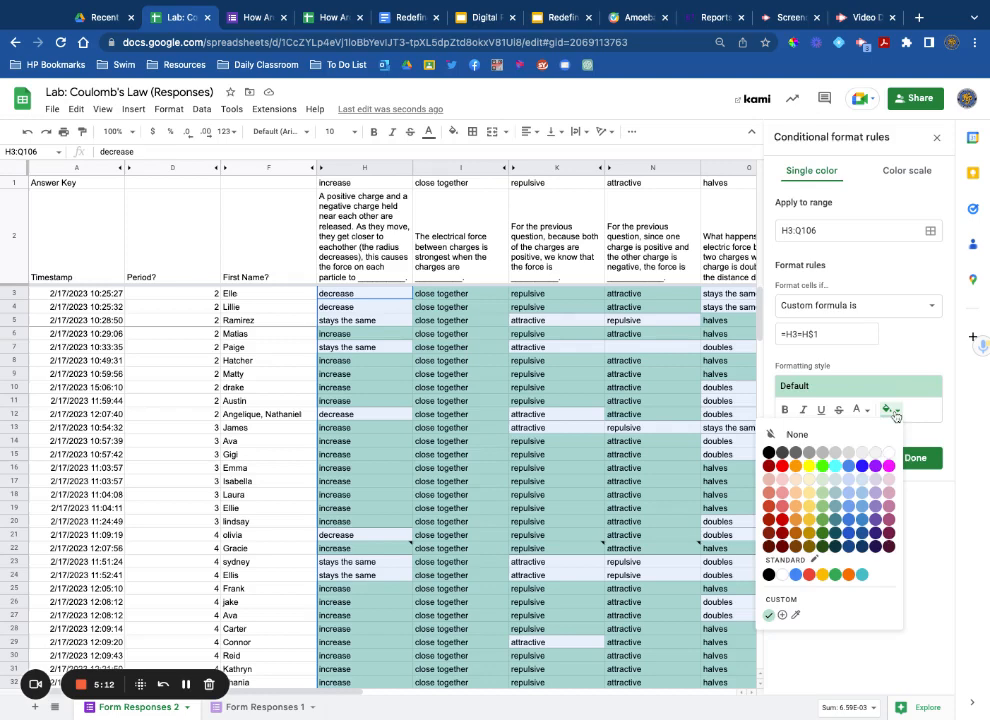
pyautogui.click(822, 499)
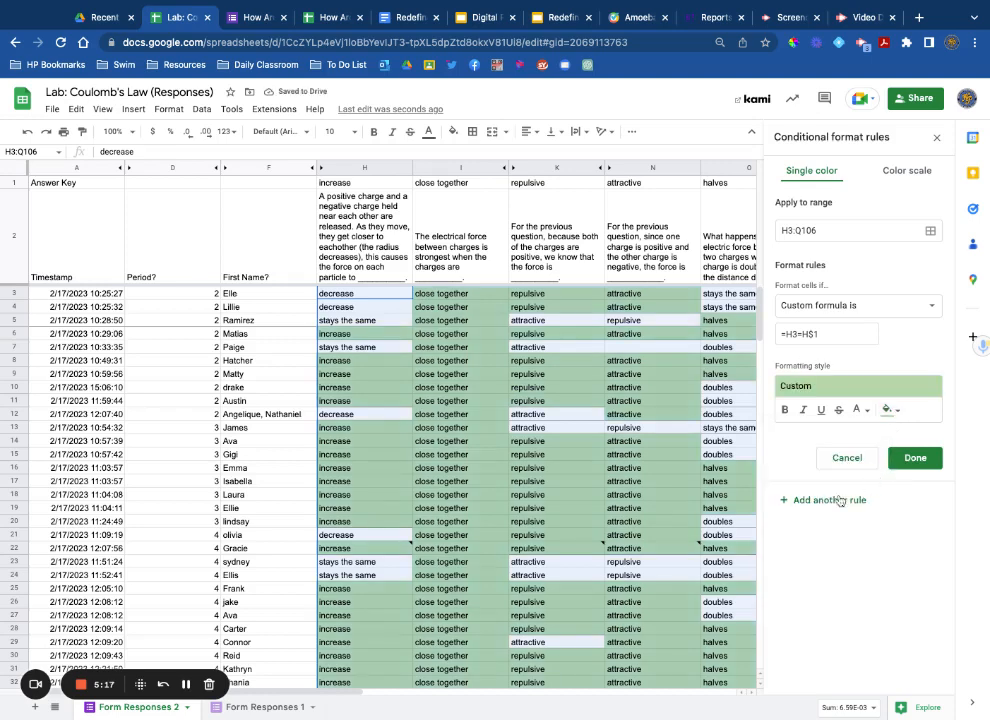
# - Add a second rule for H3:Q106 with the custom formula =H3<>H$1 and a light red fill, and save it
pyautogui.click(804, 338)
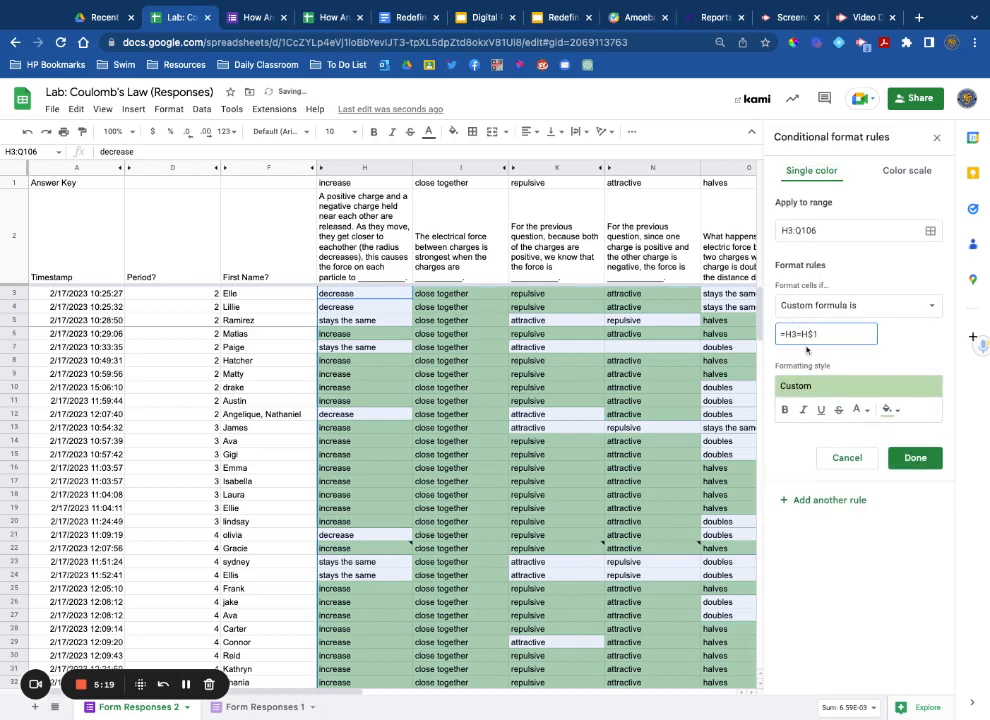
pyautogui.write('<>')
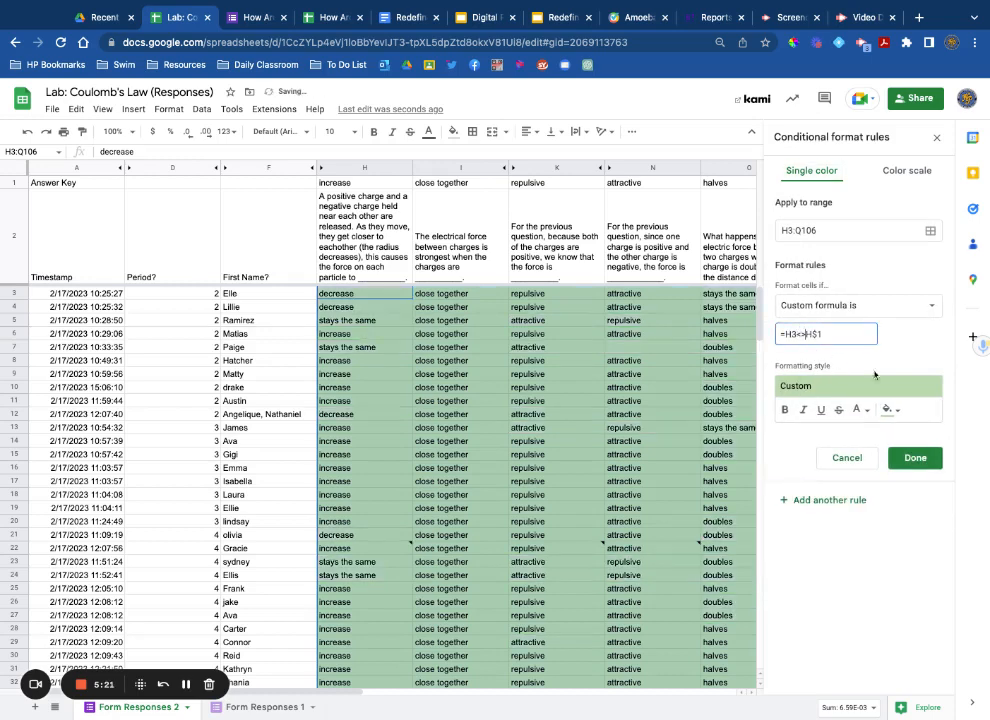
pyautogui.click(897, 412)
pyautogui.click(786, 497)
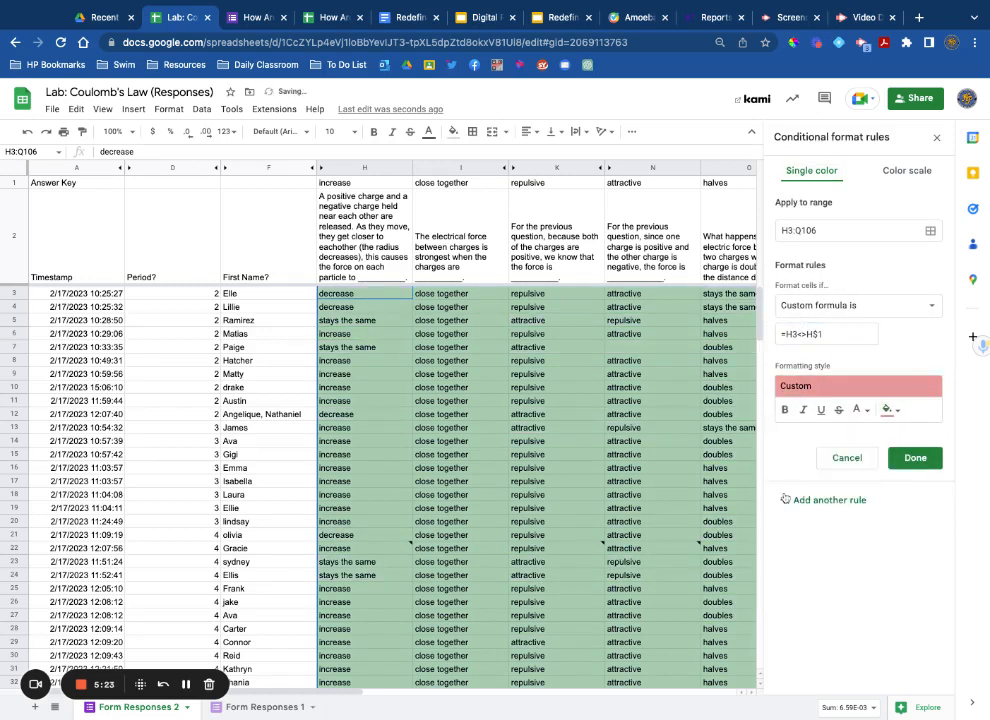
pyautogui.click(914, 457)
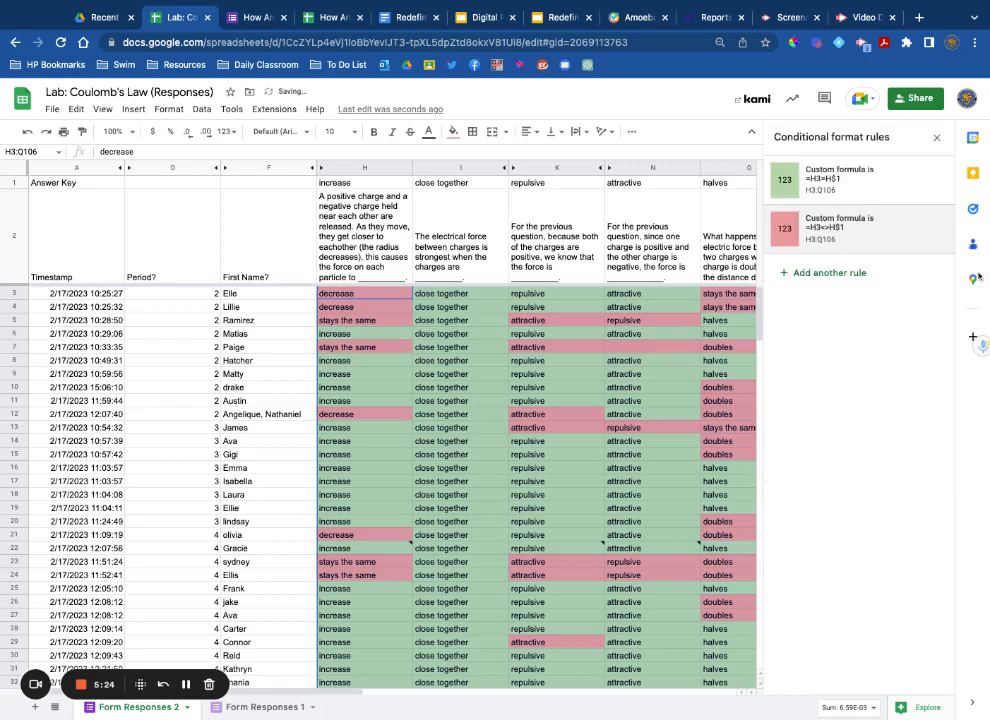
pyautogui.click(935, 138)
# - Examine the green and red answers across all question columns and down through every class period
pyautogui.hscroll(3, 376, 694)
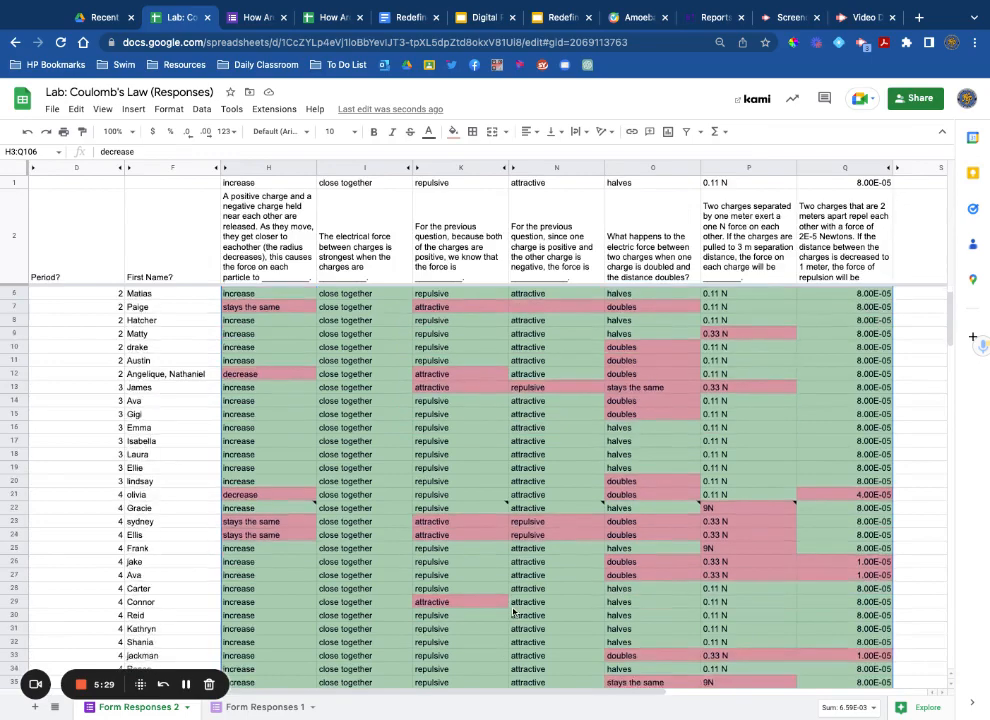
pyautogui.hscroll(-2, 502, 651)
pyautogui.scroll(-8, 502, 651)
pyautogui.scroll(-3, 533, 615)
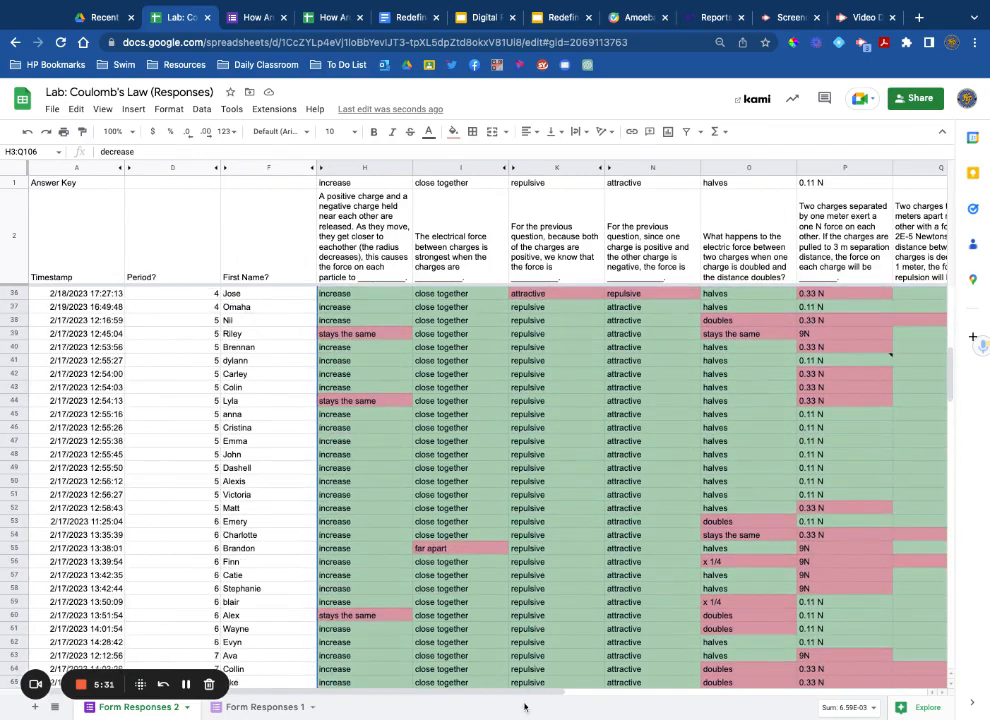
pyautogui.hscroll(2, 490, 697)
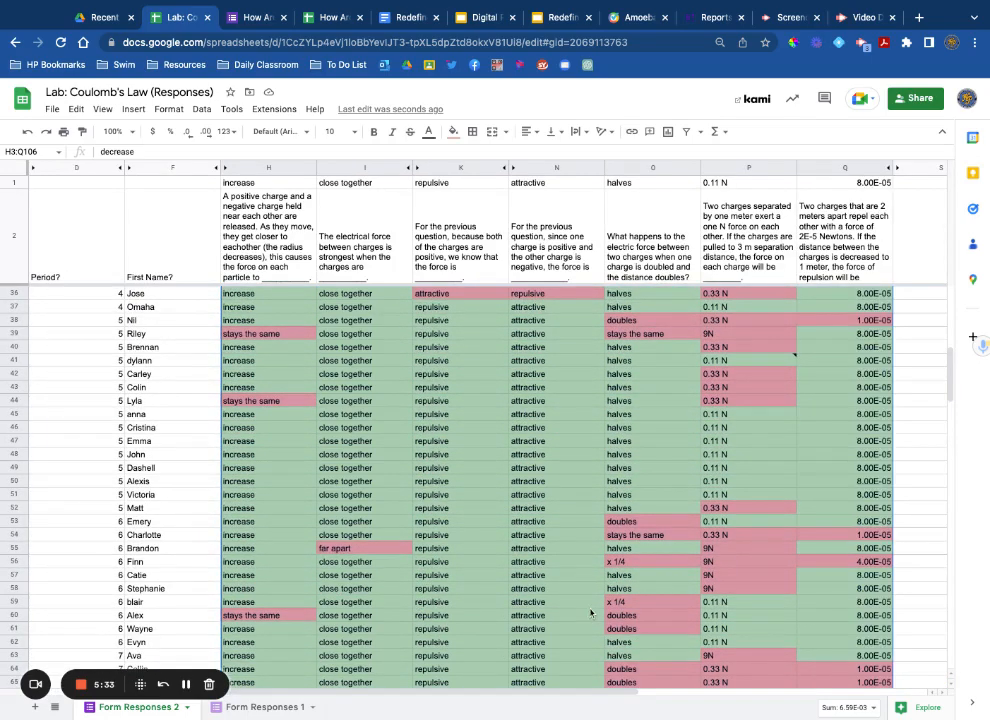
pyautogui.scroll(-3, 460, 472)
pyautogui.scroll(-17, 458, 430)
pyautogui.scroll(20, 590, 556)
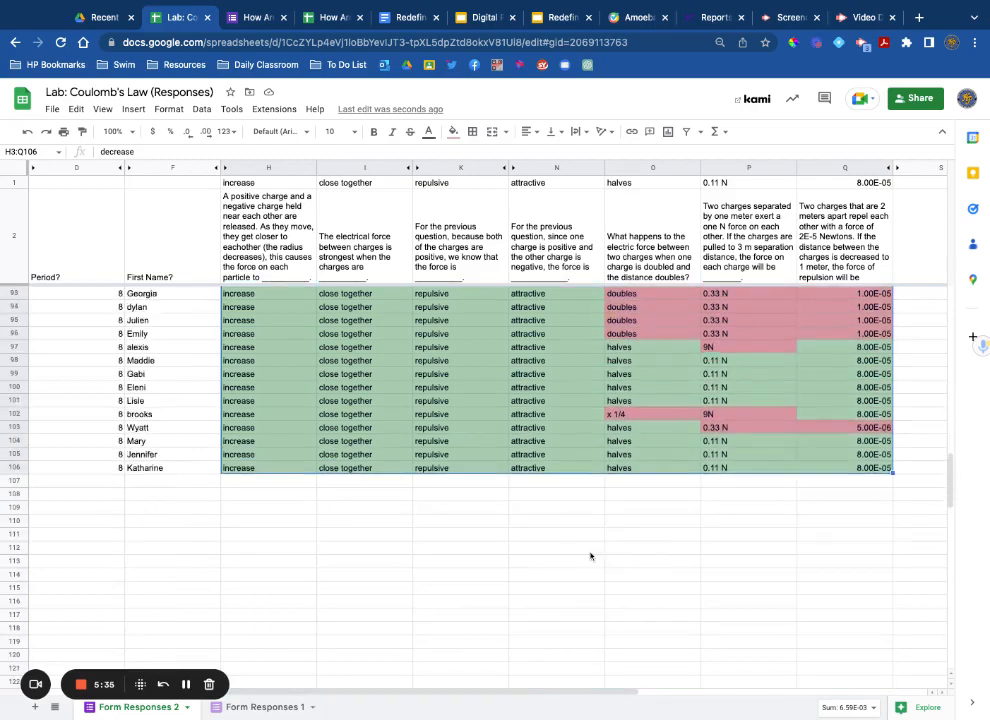
pyautogui.scroll(9, 582, 505)
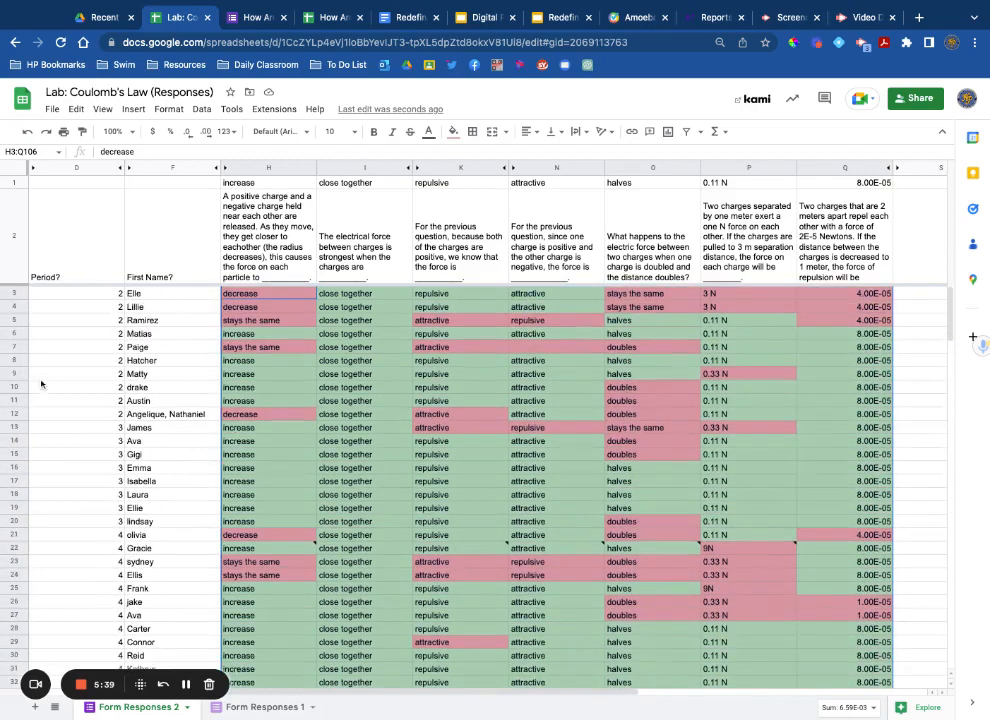
pyautogui.click(86, 335)
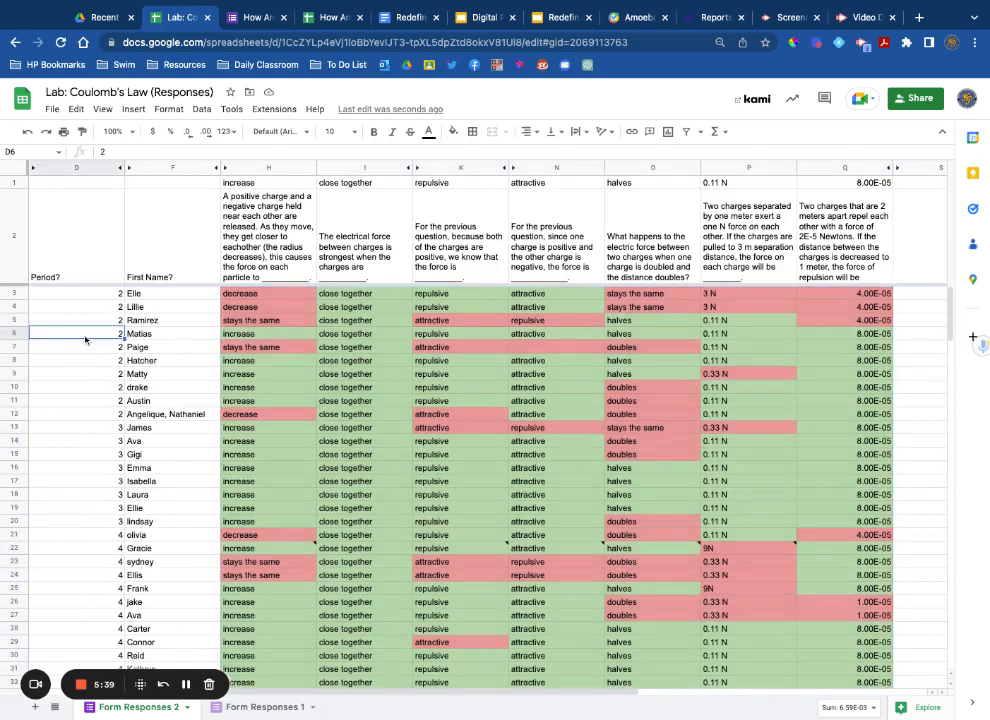
# - Insert five blank rows between the answer key row and the question header row
pyautogui.click(18, 234)
pyautogui.rightClick(18, 234)
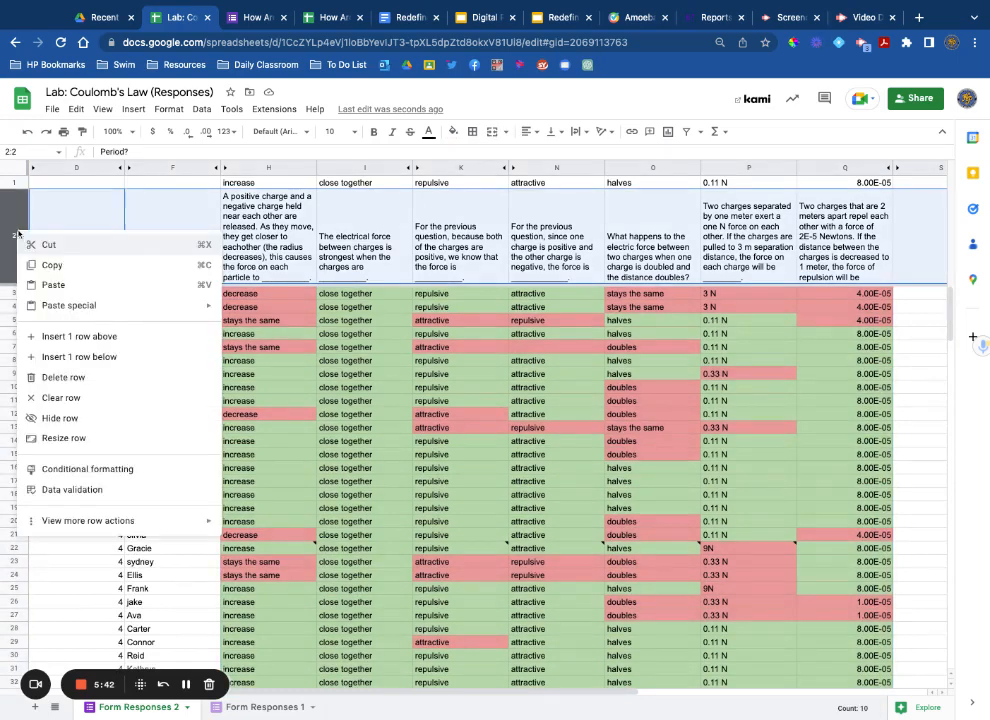
pyautogui.click(95, 336)
pyautogui.rightClick(15, 195)
pyautogui.click(60, 238)
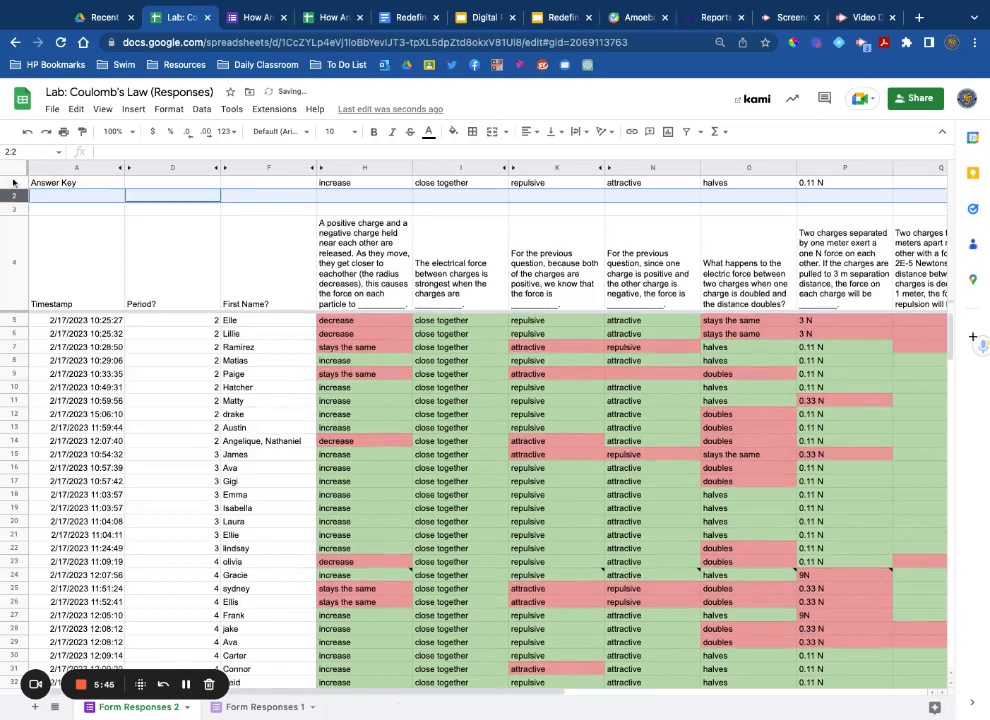
pyautogui.rightClick(15, 195)
pyautogui.click(60, 233)
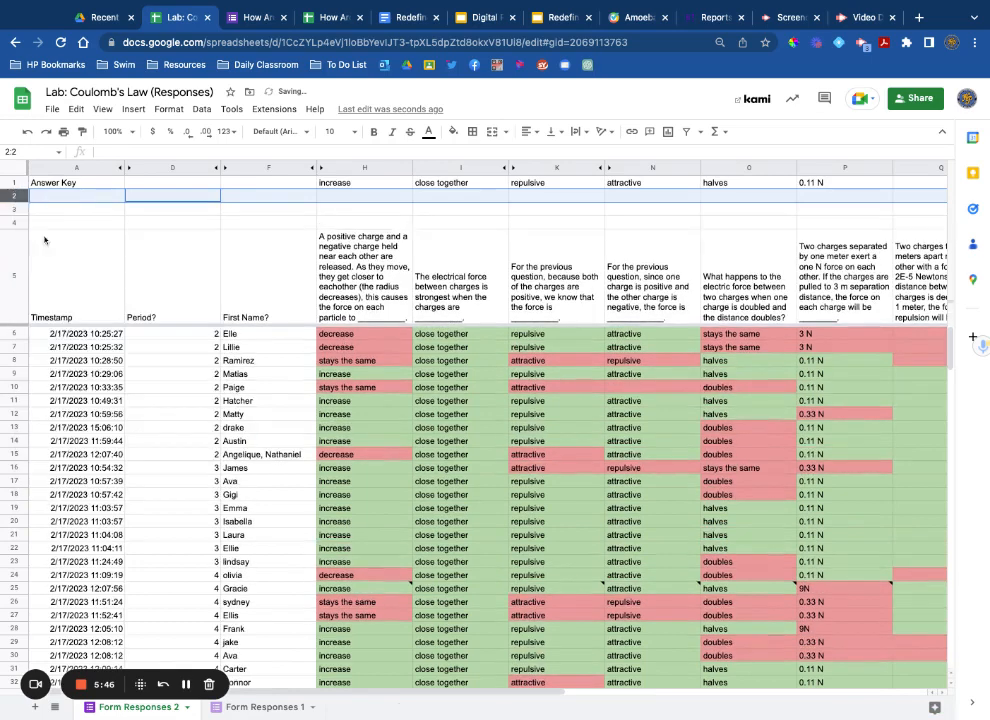
pyautogui.rightClick(15, 195)
pyautogui.click(88, 300)
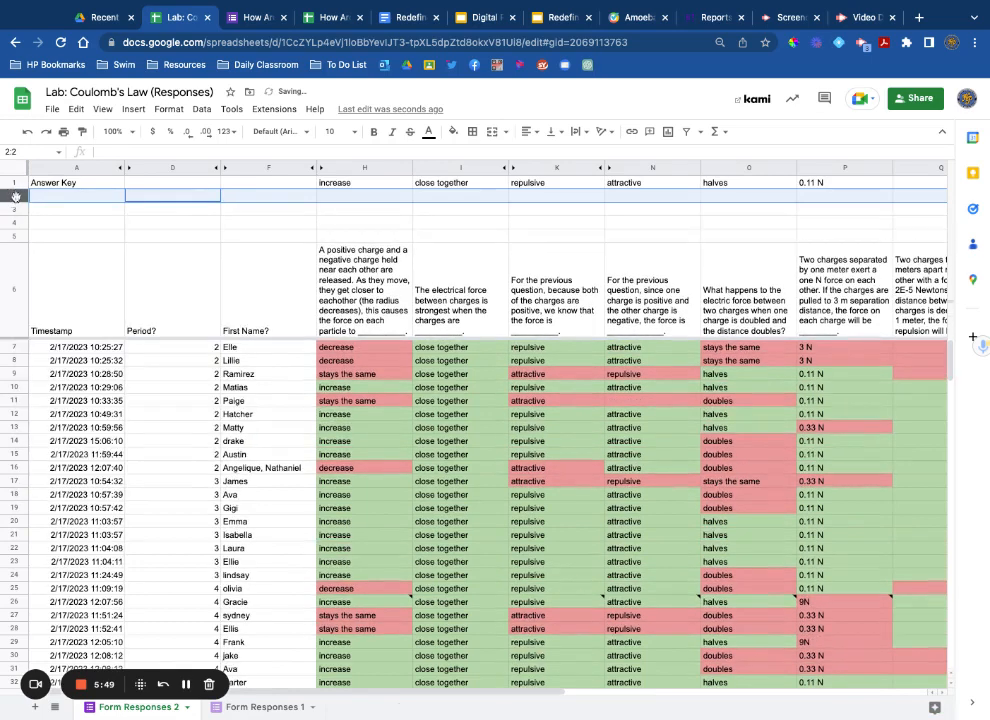
pyautogui.rightClick(15, 195)
pyautogui.click(88, 302)
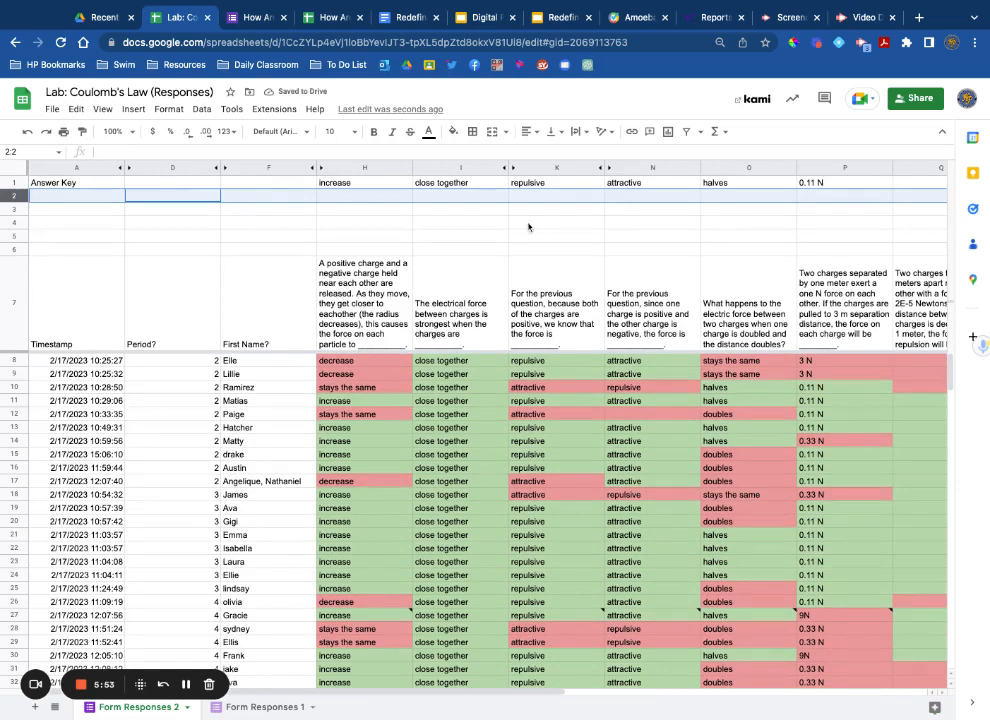
# - Enter =unique(H8:H) in H2 to list the distinct responses to the first question
pyautogui.click(388, 198)
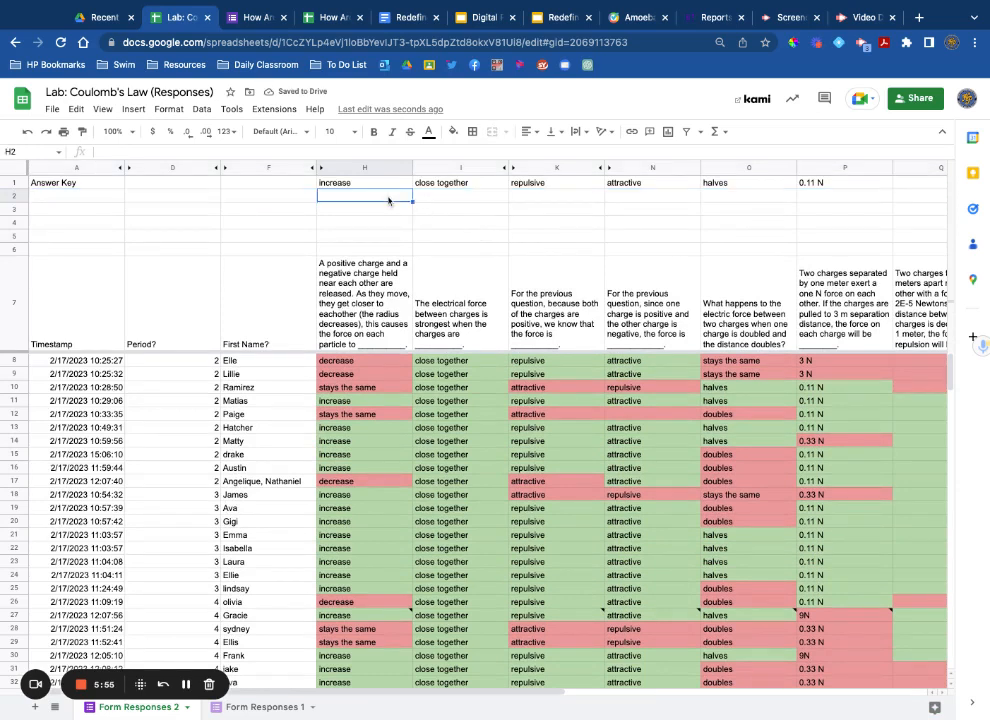
pyautogui.write('=uniq')
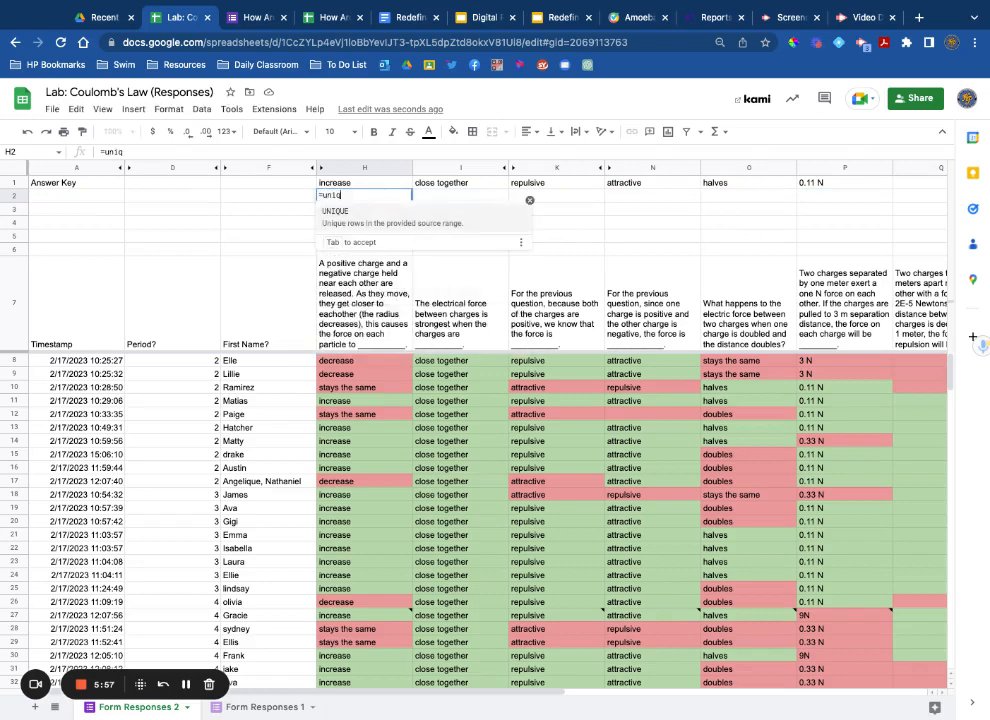
pyautogui.write('ue(H8:H')
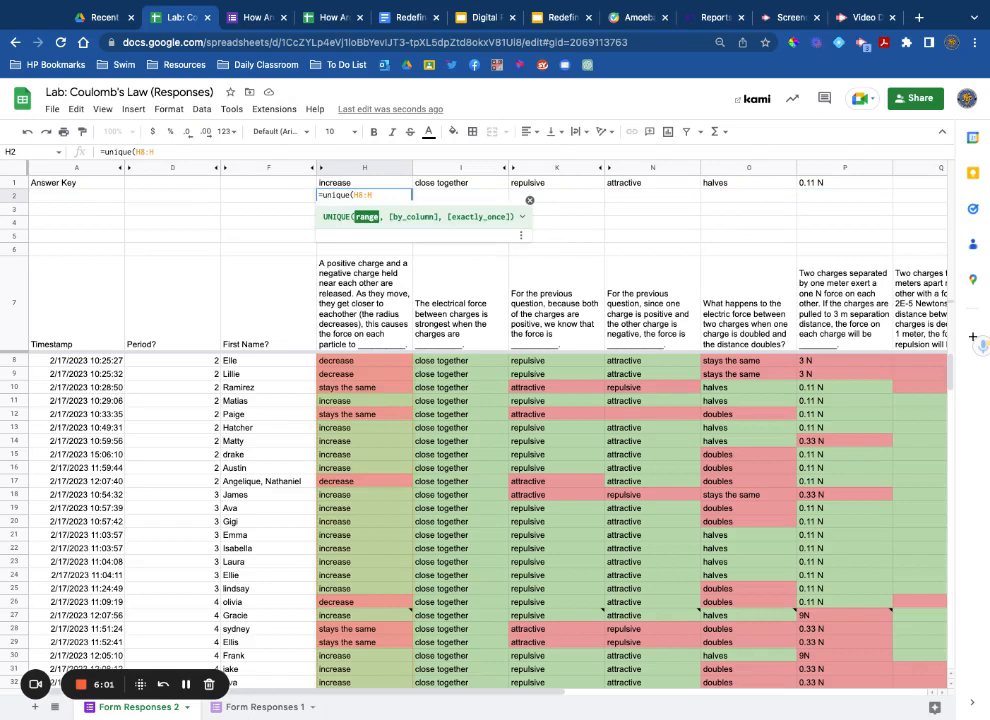
pyautogui.press('Return')
# - Select the unique-answer list in H2:H4 and fill its formula across the question columns through column P
pyautogui.click(347, 197)
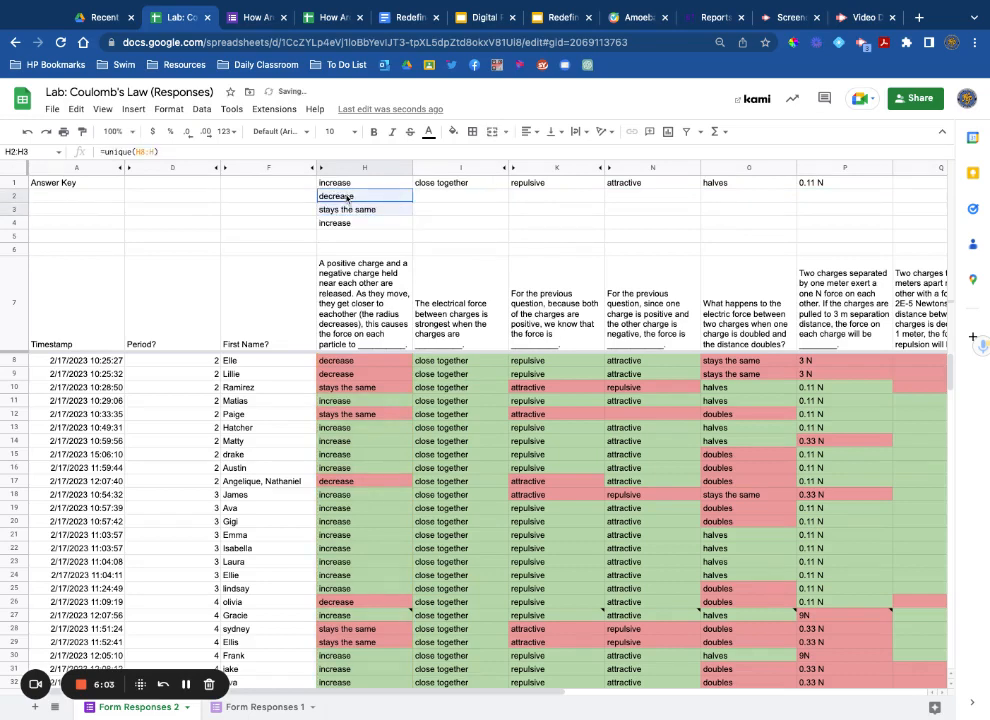
pyautogui.hotkey('shift', 'Down')
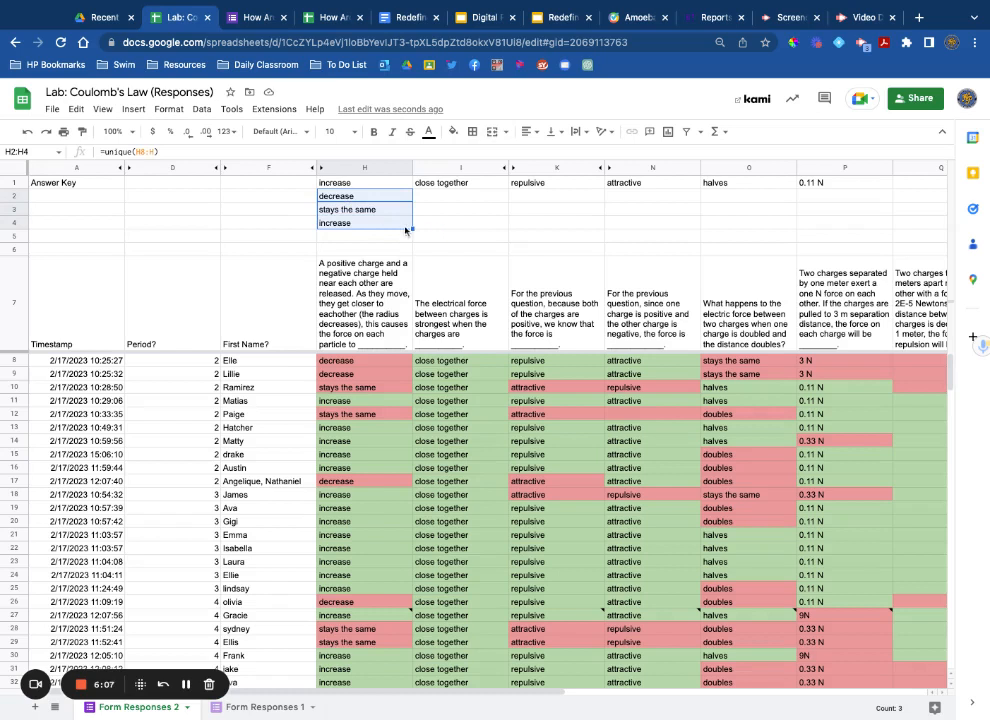
pyautogui.moveTo(412, 227); pyautogui.dragTo(893, 229)
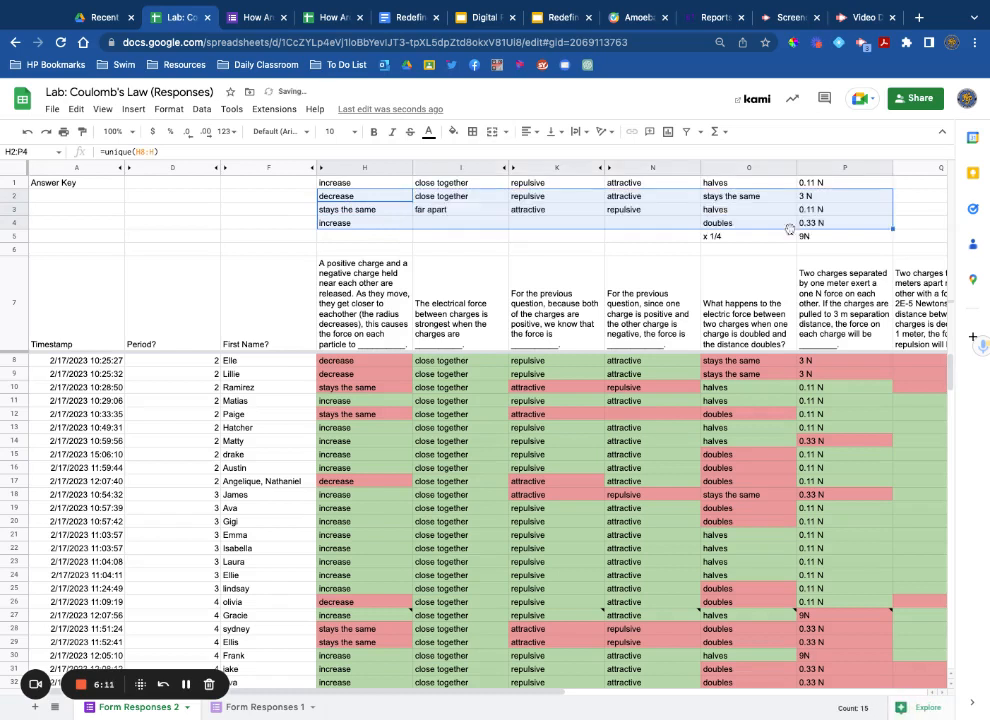
# - Add a bottom border beneath the answer key row and select the unique-answer lists in H2:P5
pyautogui.click(14, 182)
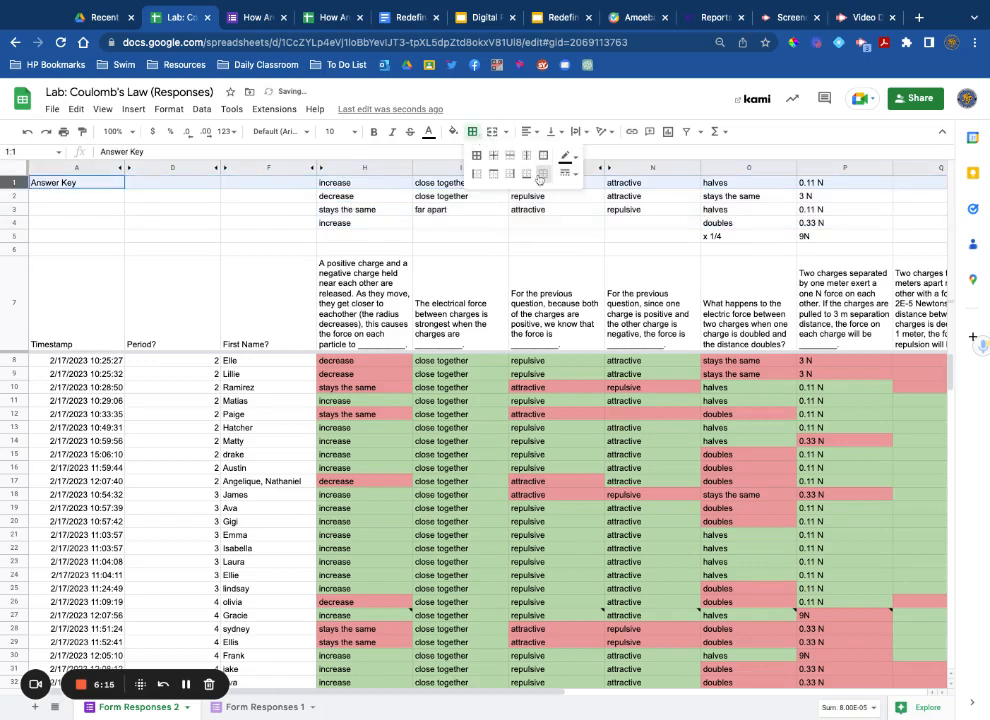
pyautogui.click(473, 132)
pyautogui.click(526, 173)
pyautogui.click(473, 226)
pyautogui.moveTo(340, 196); pyautogui.dragTo(854, 244)
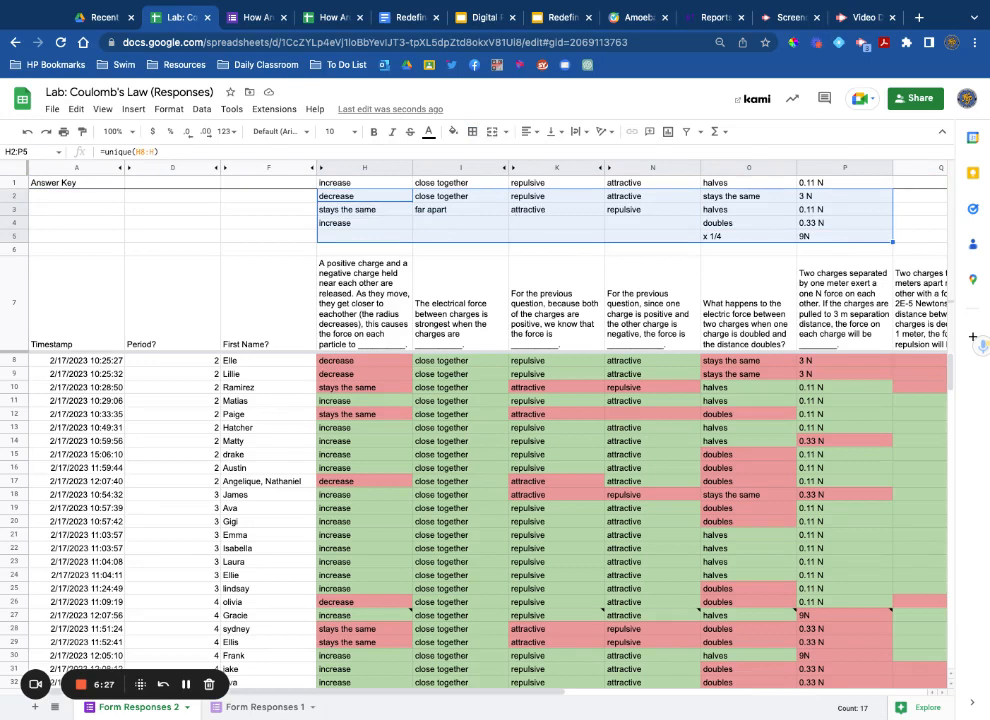
# - Insert a blank column before column H and narrow it to hold answer counts
pyautogui.click(337, 168)
pyautogui.rightClick(337, 168)
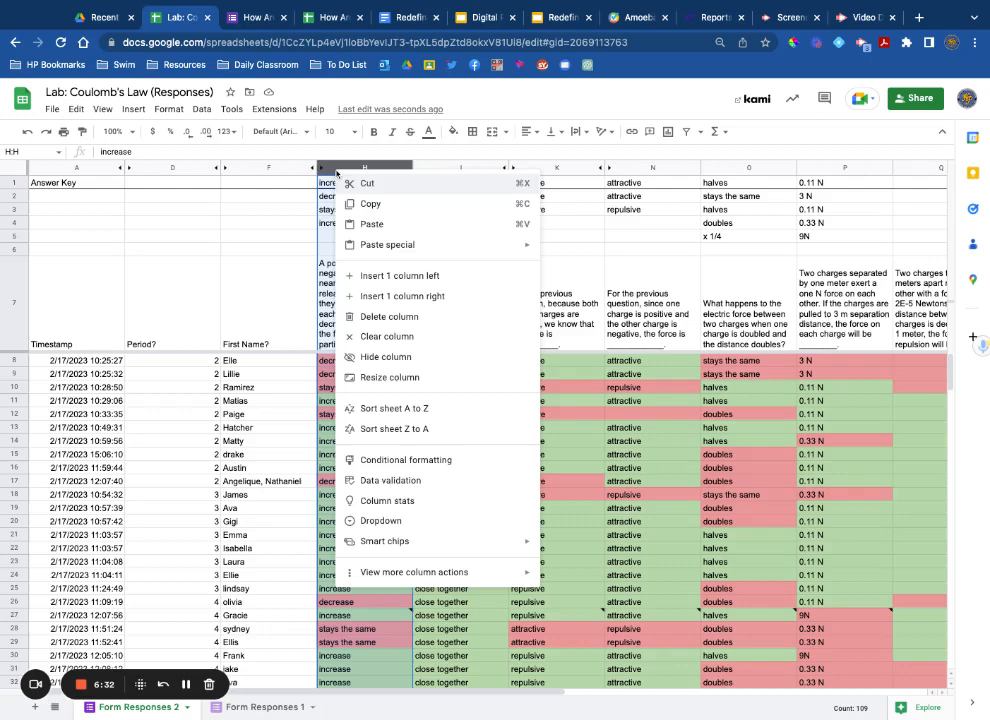
pyautogui.click(400, 275)
pyautogui.click(392, 198)
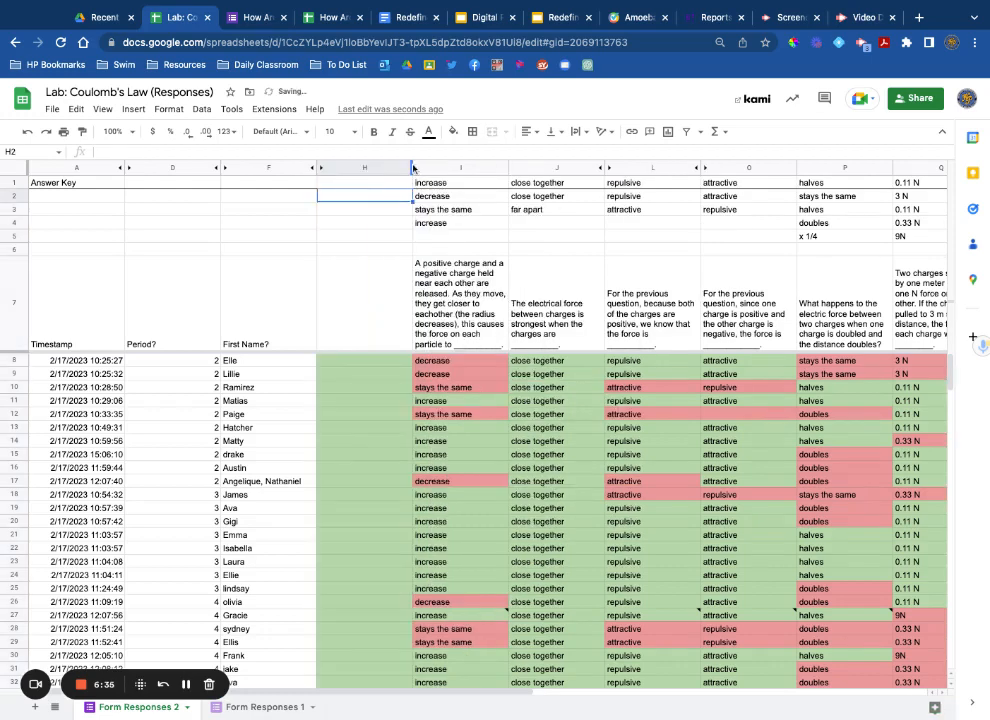
pyautogui.moveTo(411, 168); pyautogui.dragTo(363, 168)
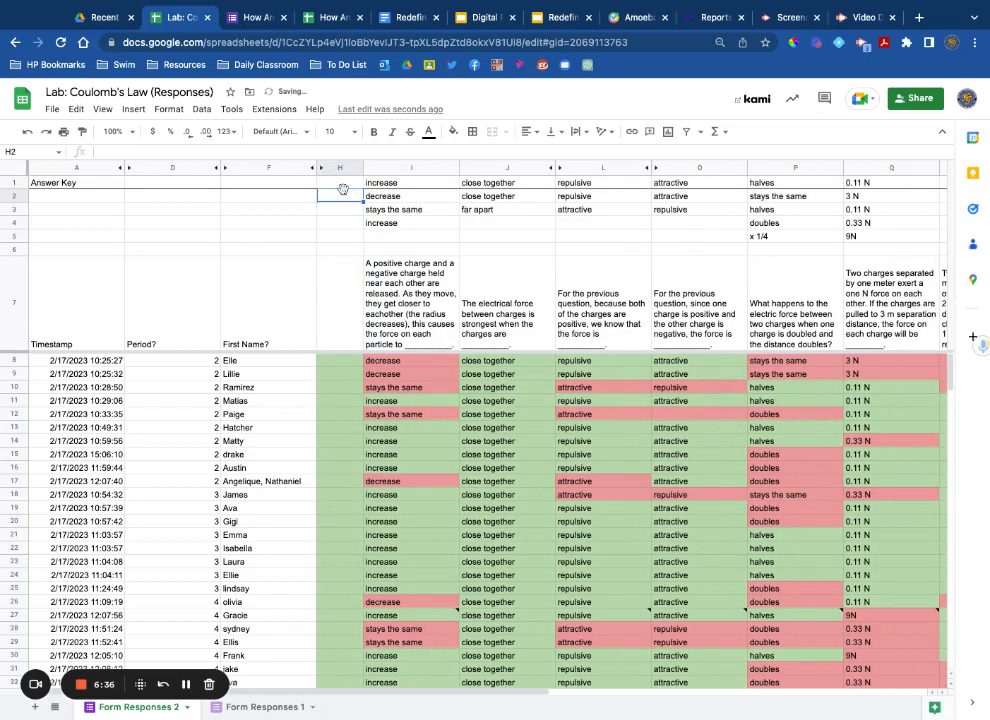
# - Enter =countif(I8:I,I1) in H2 to count the responses that match the answer key
pyautogui.write('=countif(')
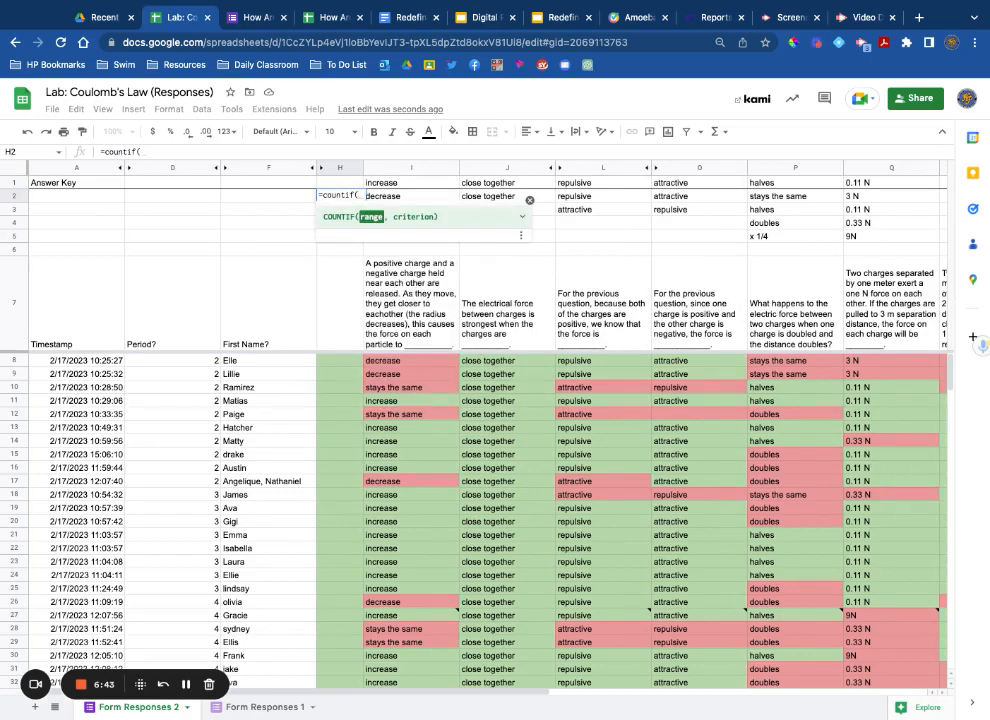
pyautogui.write('I8')
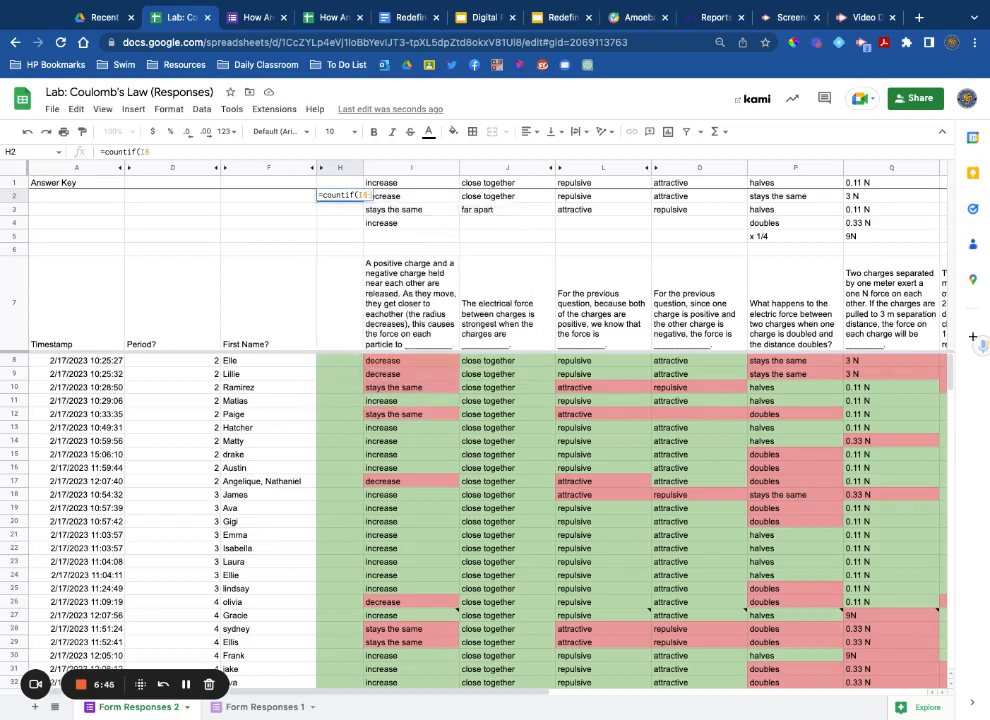
pyautogui.write(':I')
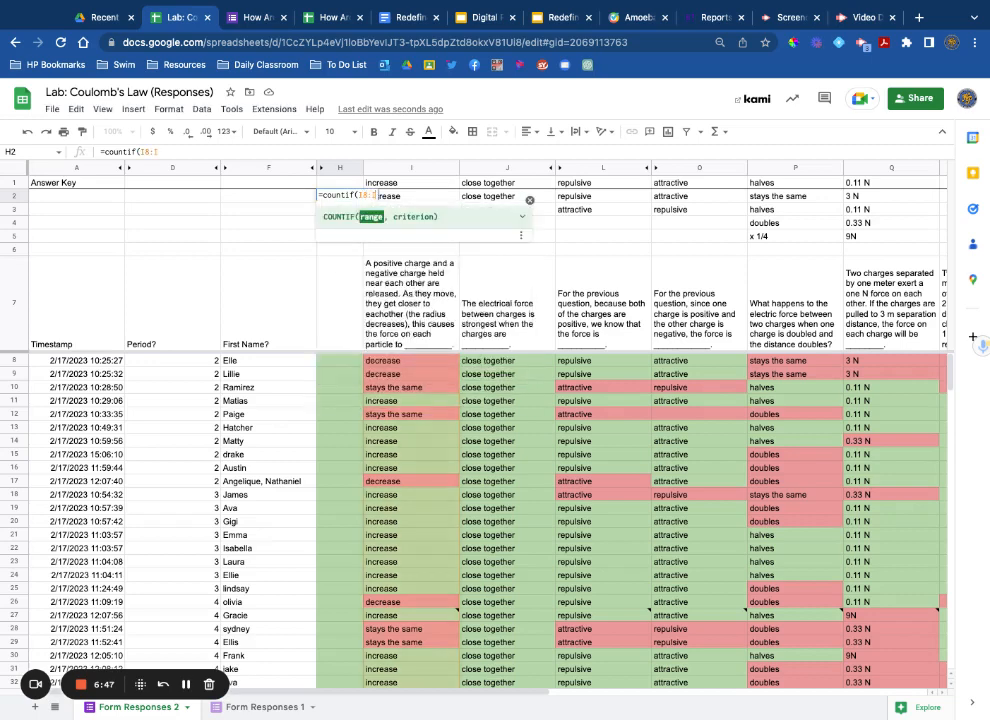
pyautogui.write(',')
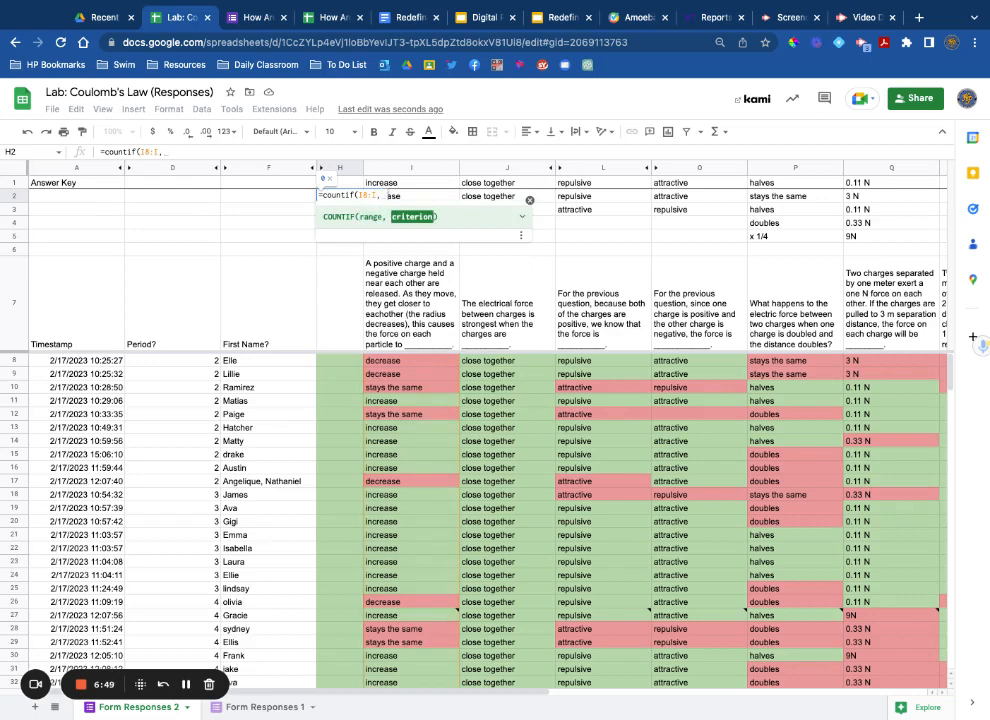
pyautogui.click(471, 214)
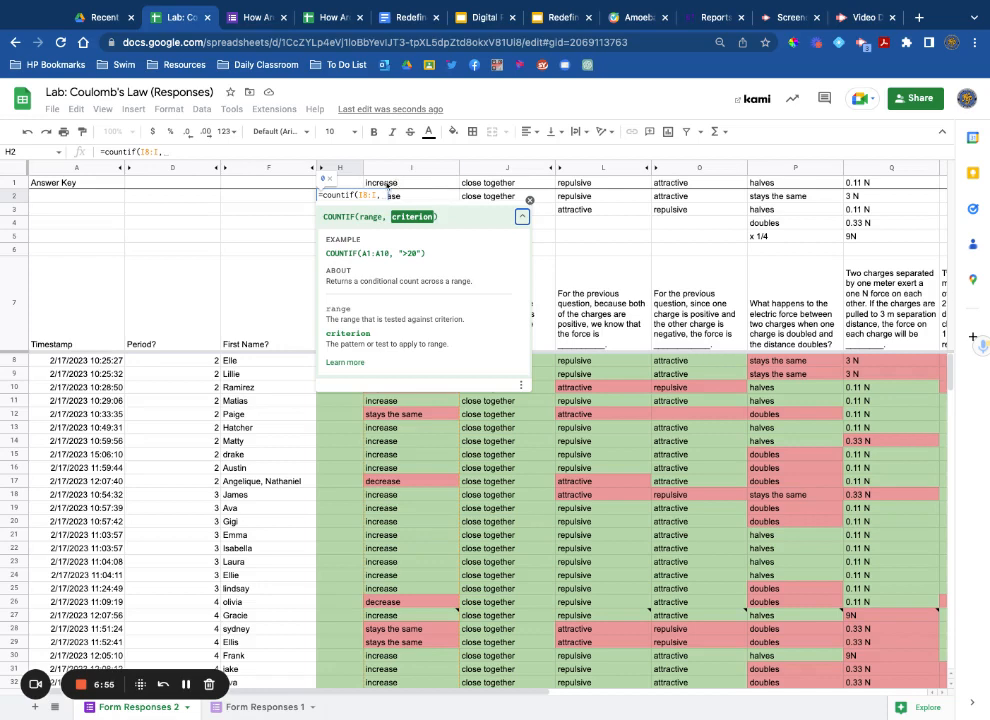
pyautogui.click(387, 186)
pyautogui.press('Return')
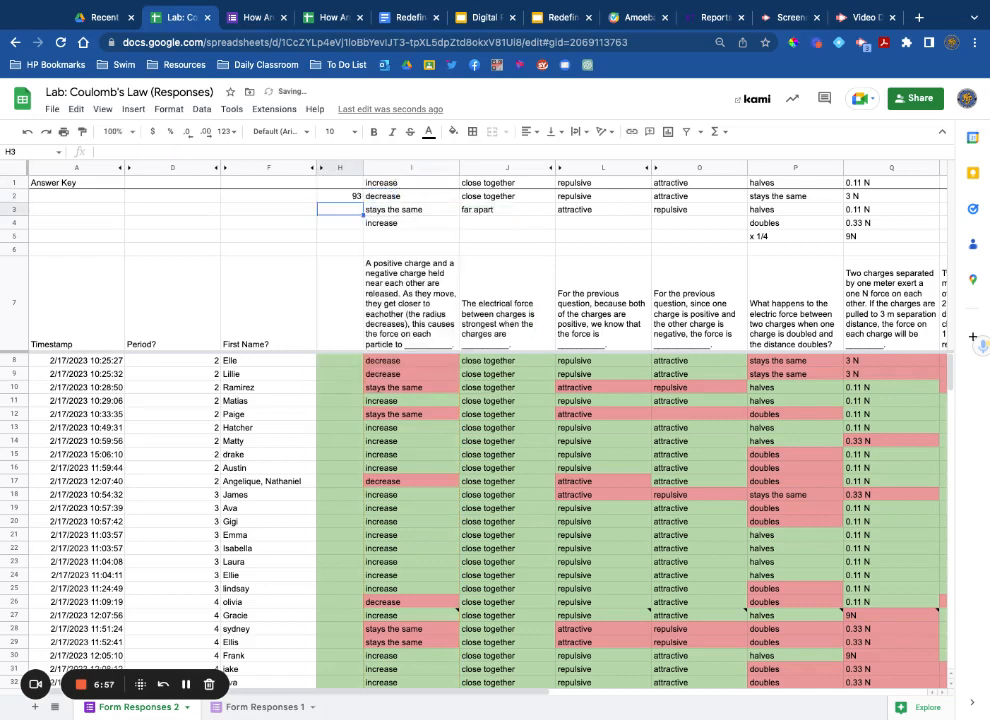
# - Change the COUNTIF criterion in H2 to I2 and copy the formula down through H4
pyautogui.click(335, 199)
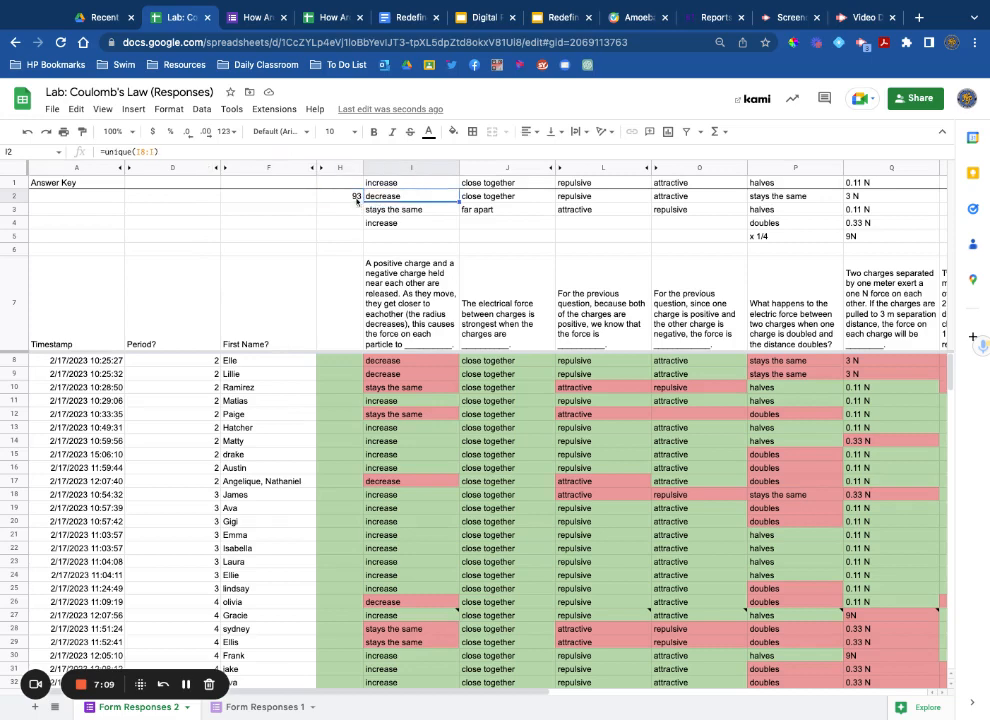
pyautogui.click(175, 151)
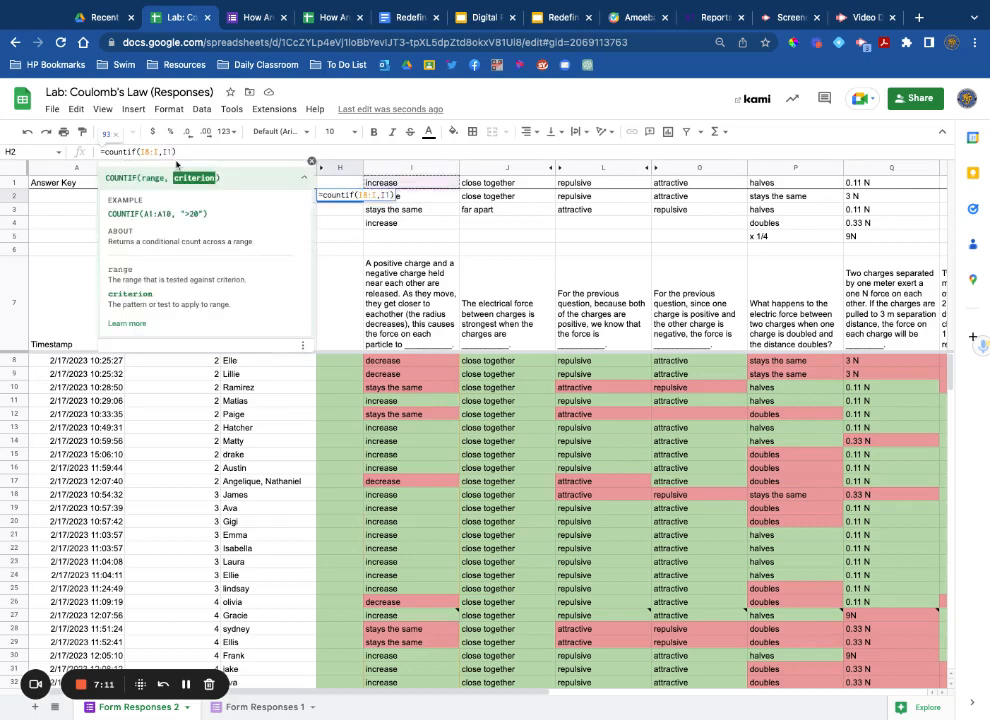
pyautogui.press('Return')
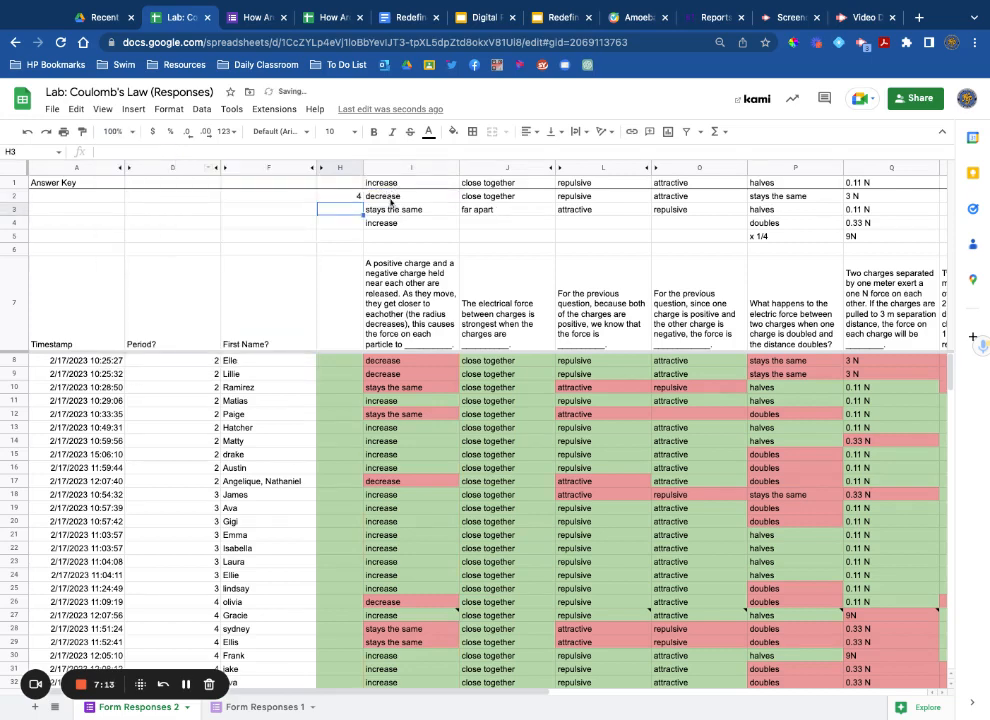
pyautogui.press('Up')
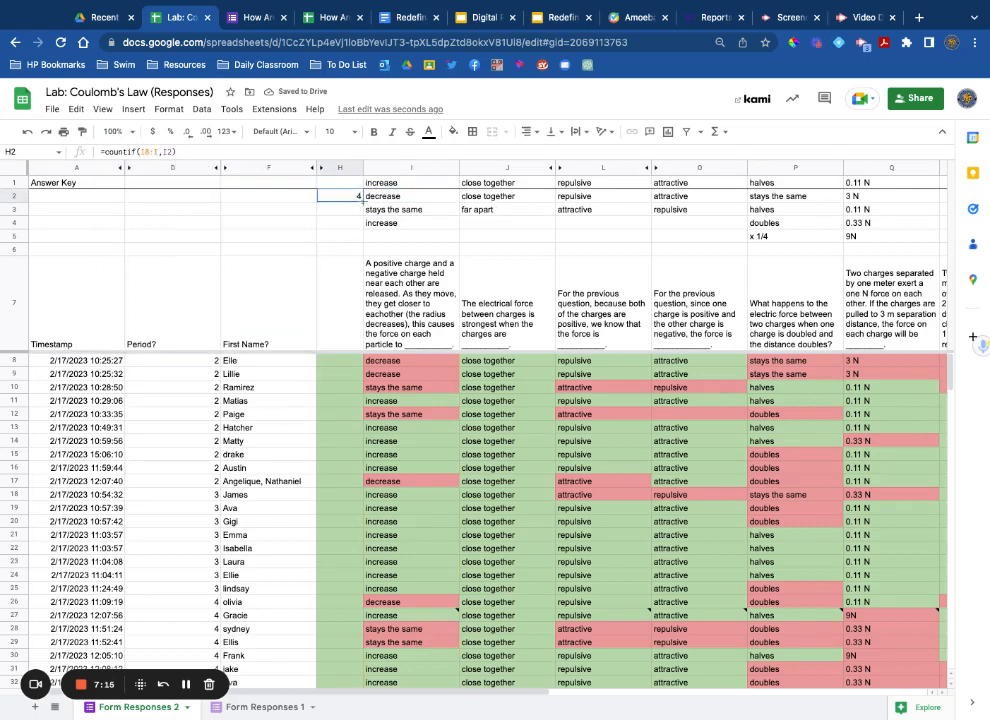
pyautogui.moveTo(361, 202); pyautogui.dragTo(355, 228)
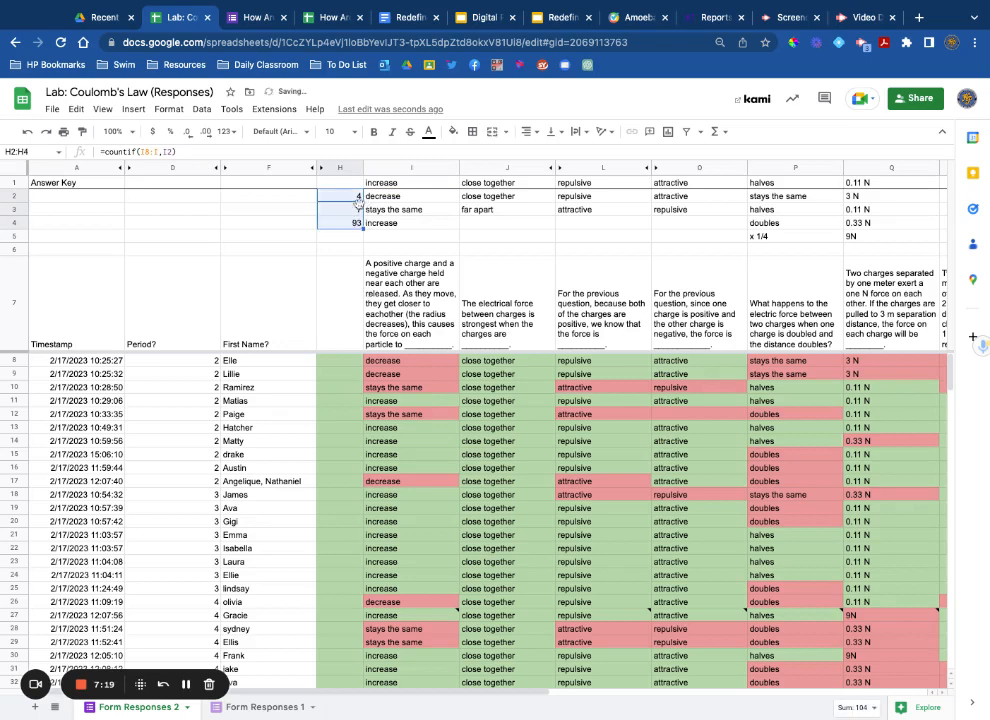
pyautogui.click(355, 228)
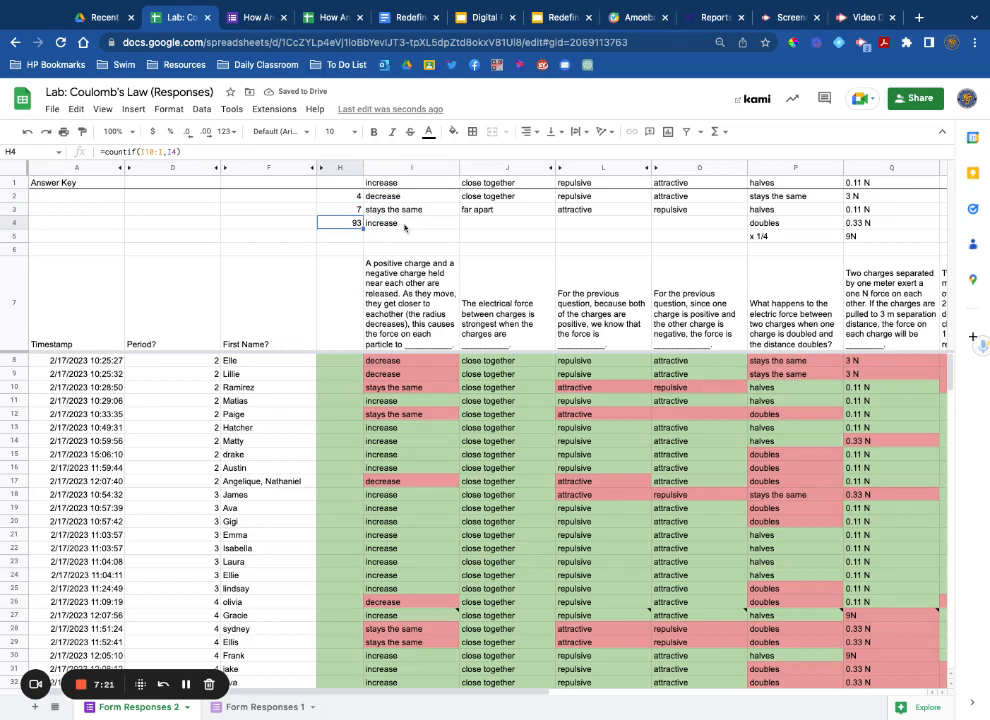
pyautogui.click(352, 210)
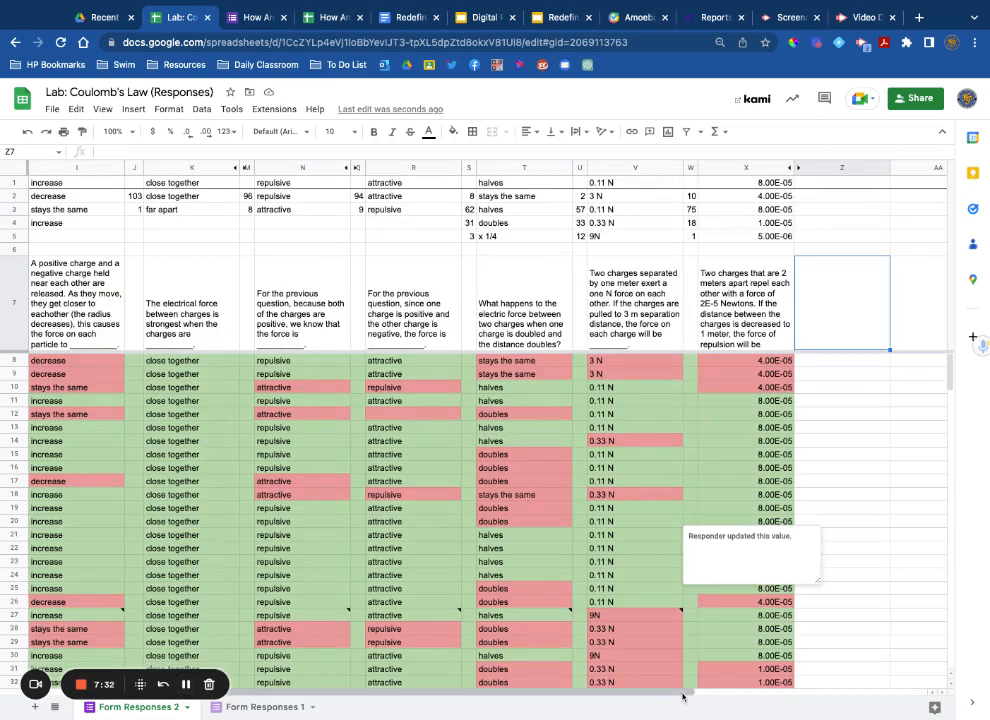
# - Examine the answer counts for the question on doubling charge and distance, comparing the halves and doubles responses
pyautogui.moveTo(682, 694); pyautogui.dragTo(712, 693)
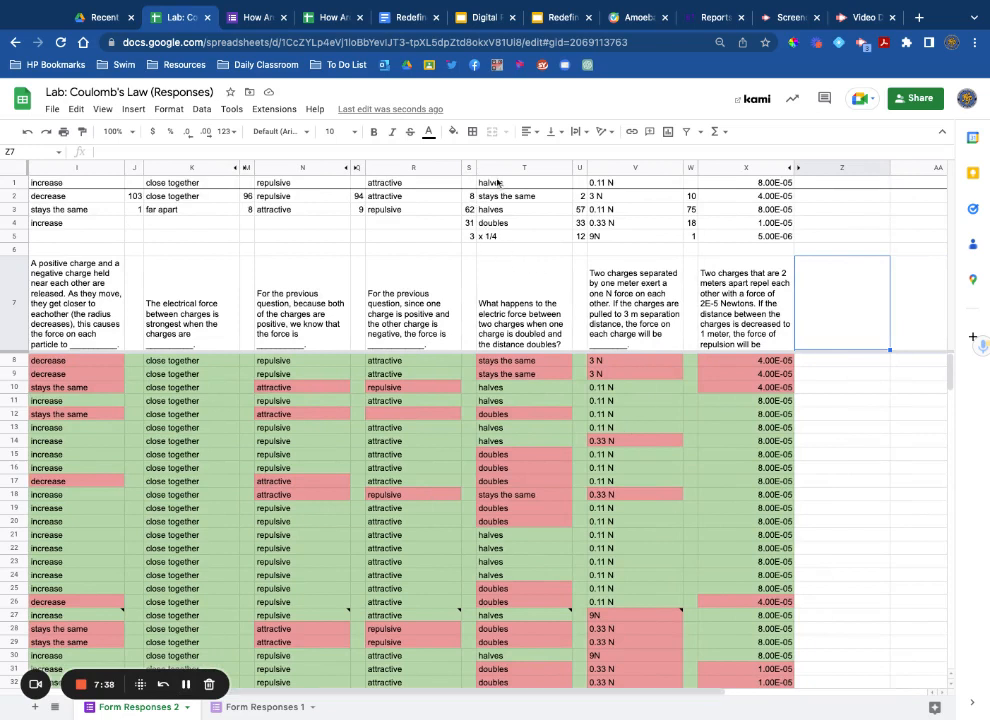
pyautogui.click(505, 315)
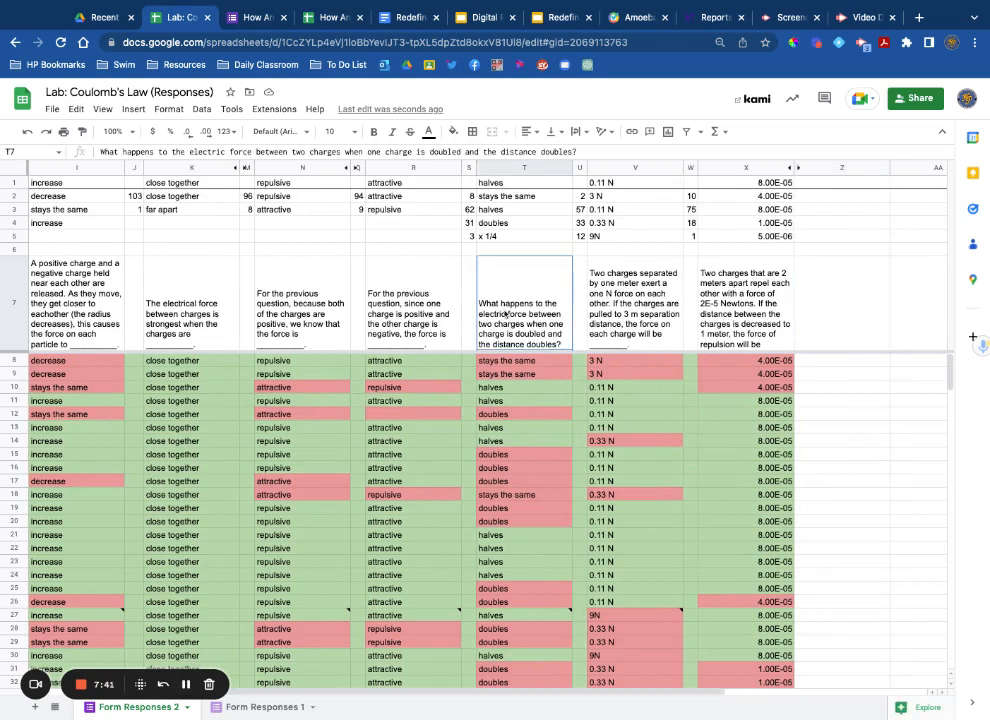
pyautogui.hotkey('shift', 'Left')
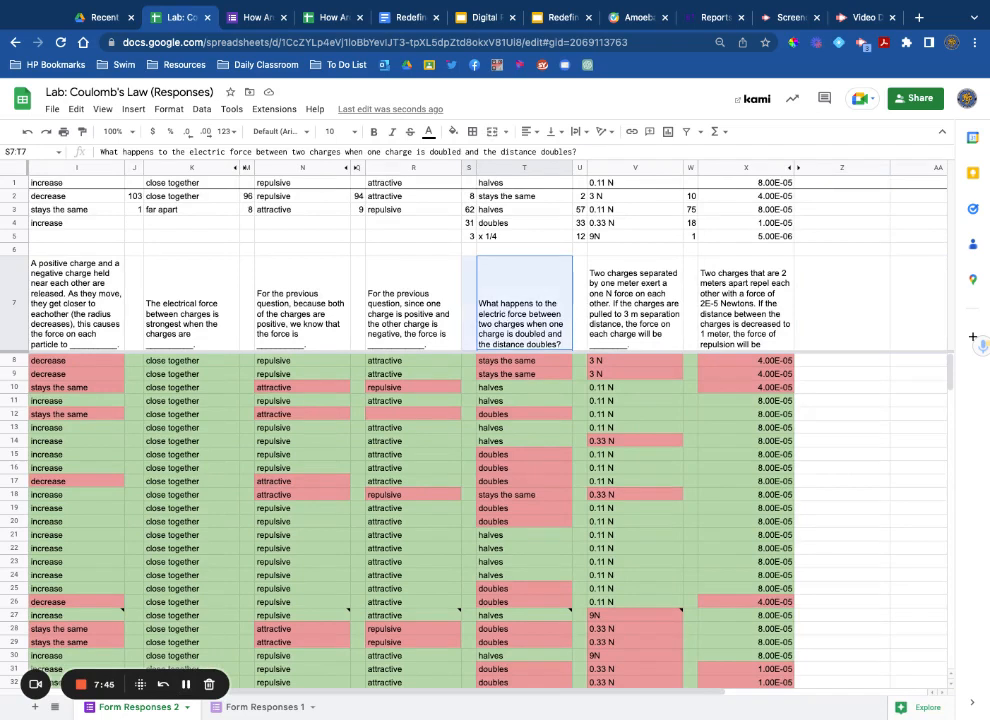
pyautogui.moveTo(469, 300); pyautogui.dragTo(500, 210)
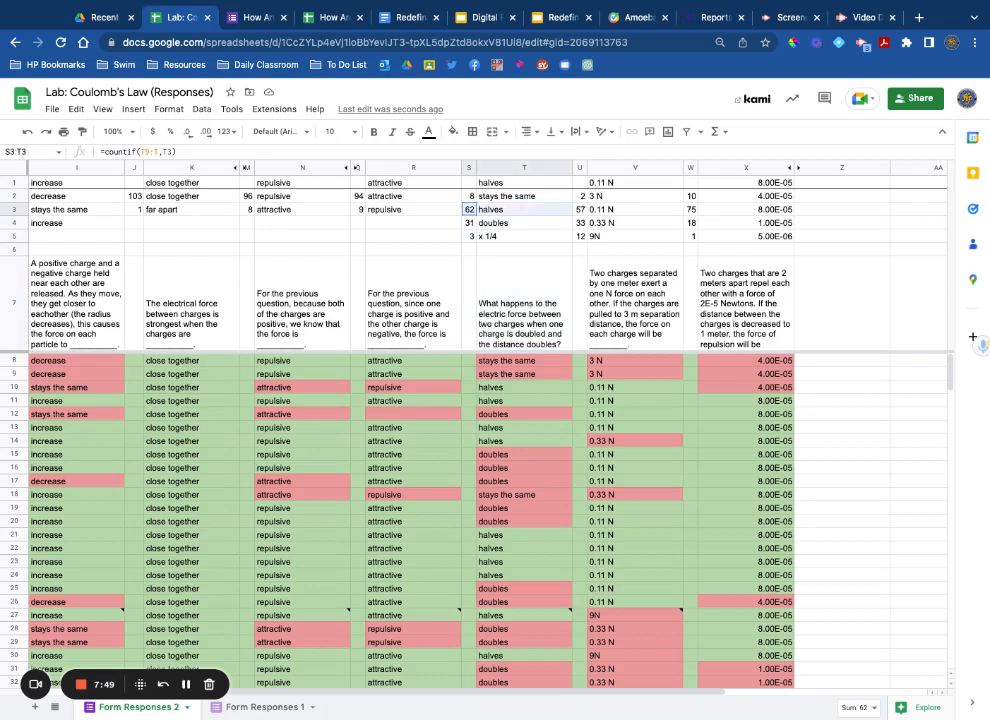
pyautogui.moveTo(500, 210); pyautogui.dragTo(469, 211)
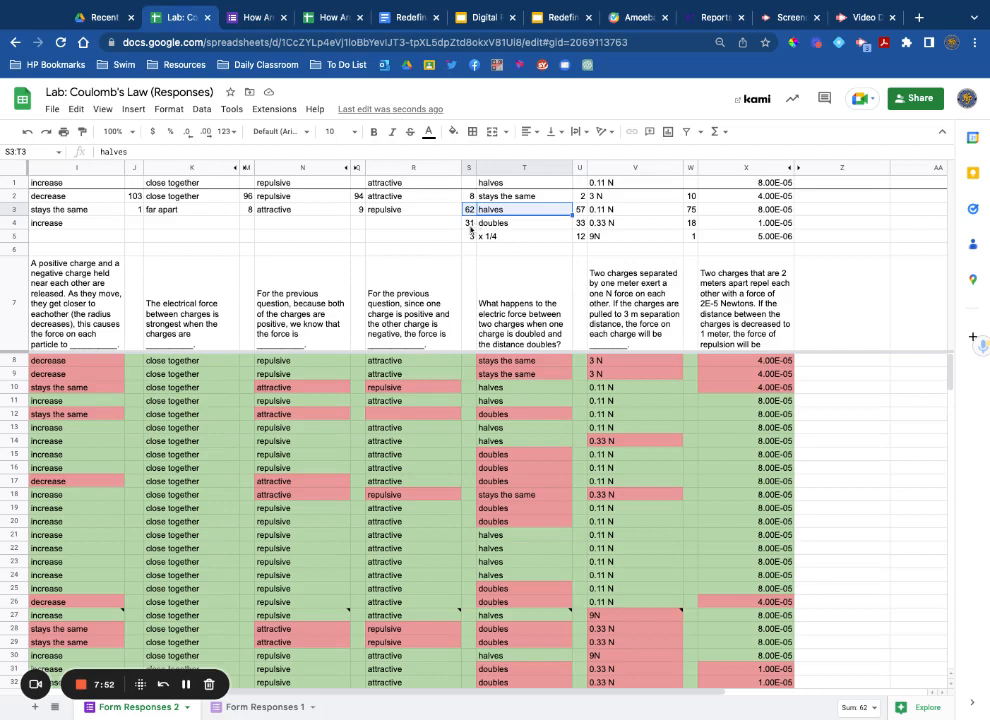
pyautogui.click(471, 227)
pyautogui.hotkey('shift', 'Right')
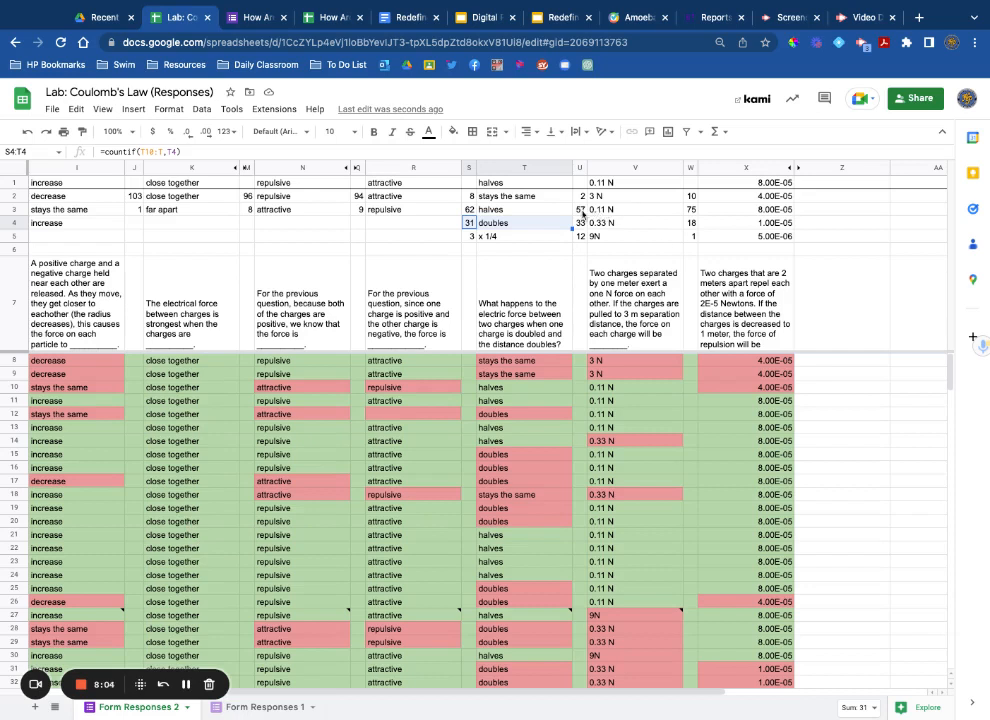
# - Examine the 0.11 N and 0.33 N answer counts for the question on charges pulled to 3 m separation
pyautogui.moveTo(580, 212); pyautogui.dragTo(582, 214)
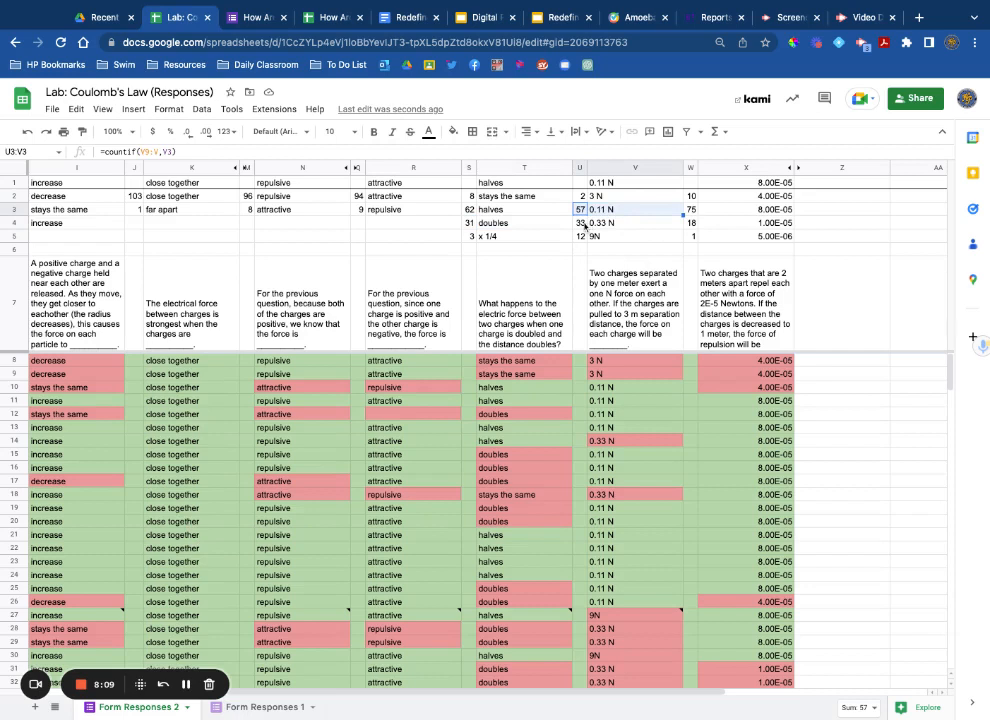
pyautogui.moveTo(584, 227); pyautogui.dragTo(589, 229)
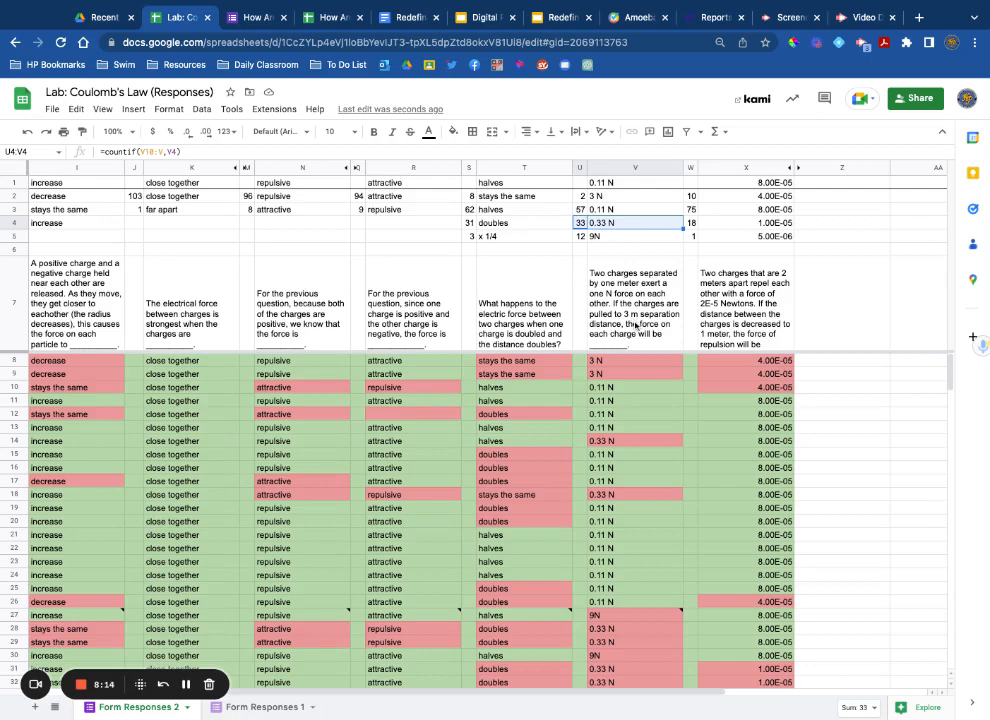
pyautogui.click(185, 684)
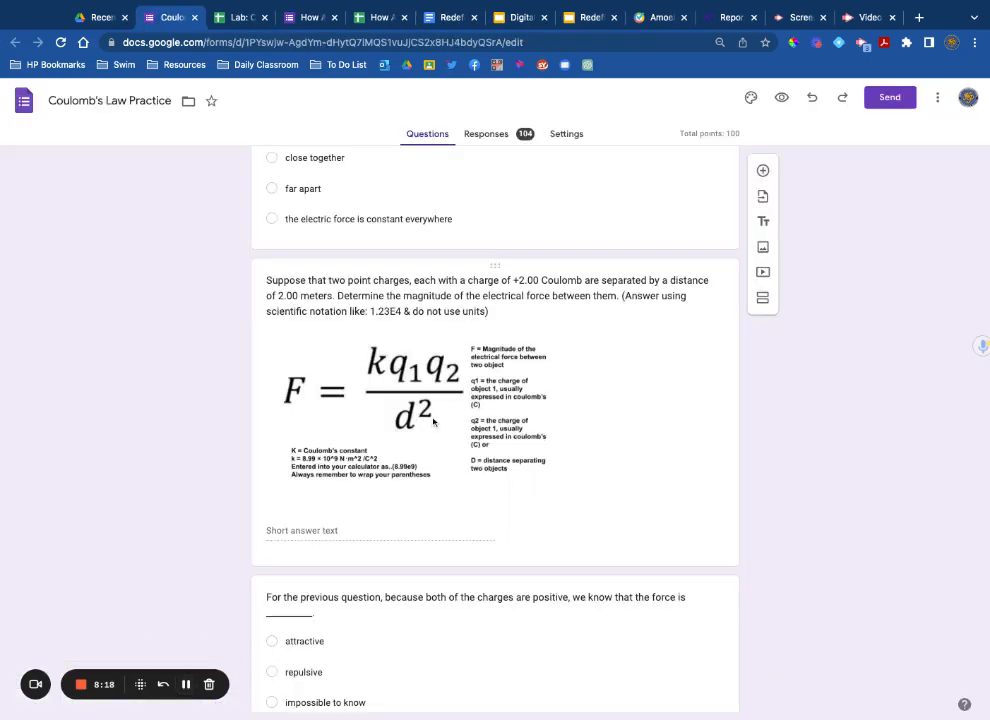
# - Review the Coulomb's law equation in the Coulomb's Law Practice form and return to the responses spreadsheet
pyautogui.scroll(1, 433, 425)
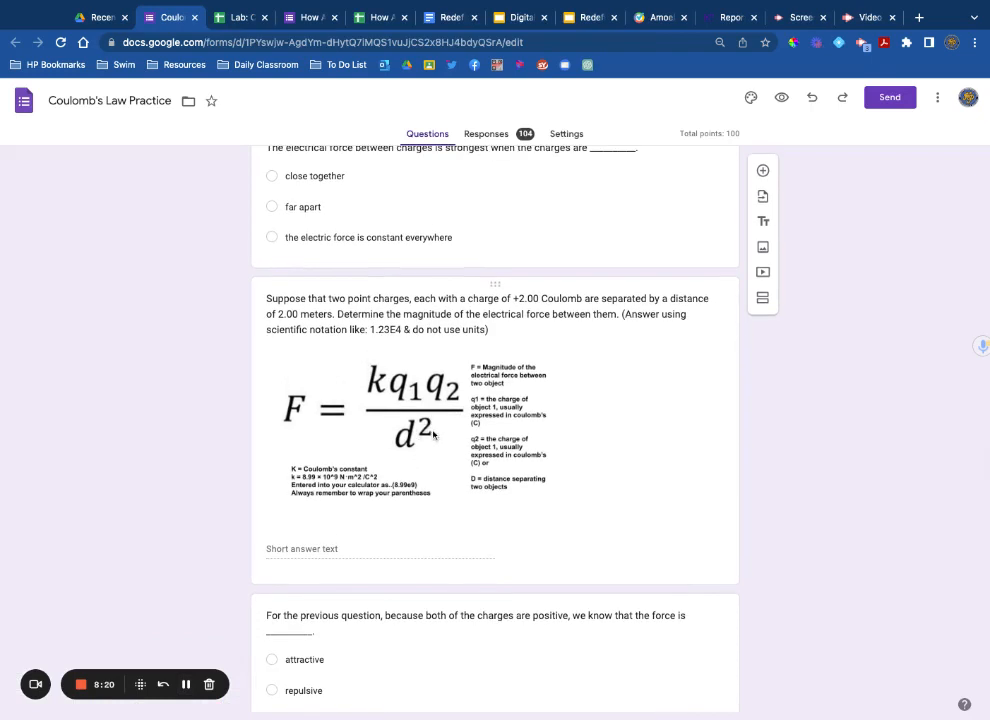
pyautogui.scroll(1, 431, 422)
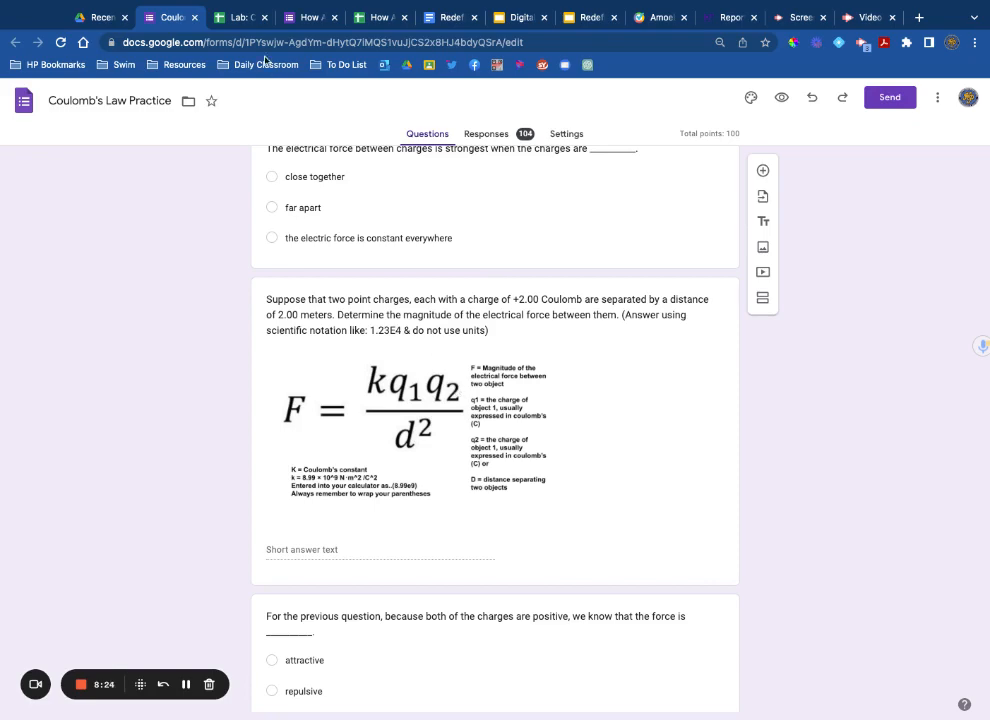
pyautogui.click(237, 18)
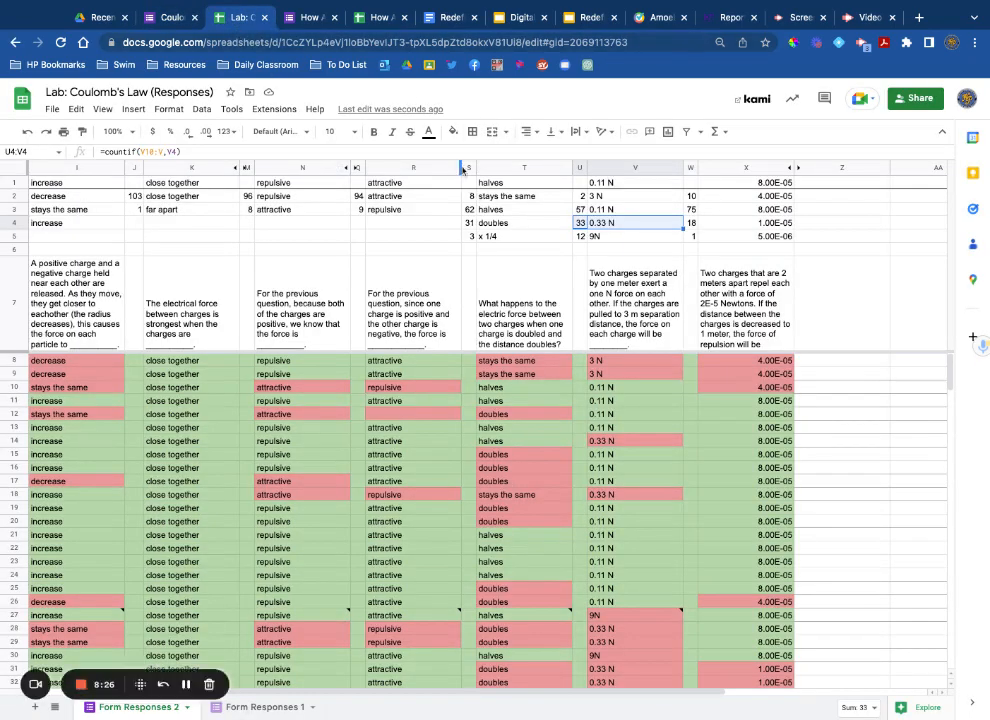
# - Compare the answer counts in columns S to V, focusing on the doubles and 0.33 N responses in row 4
pyautogui.moveTo(468, 167); pyautogui.dragTo(640, 167)
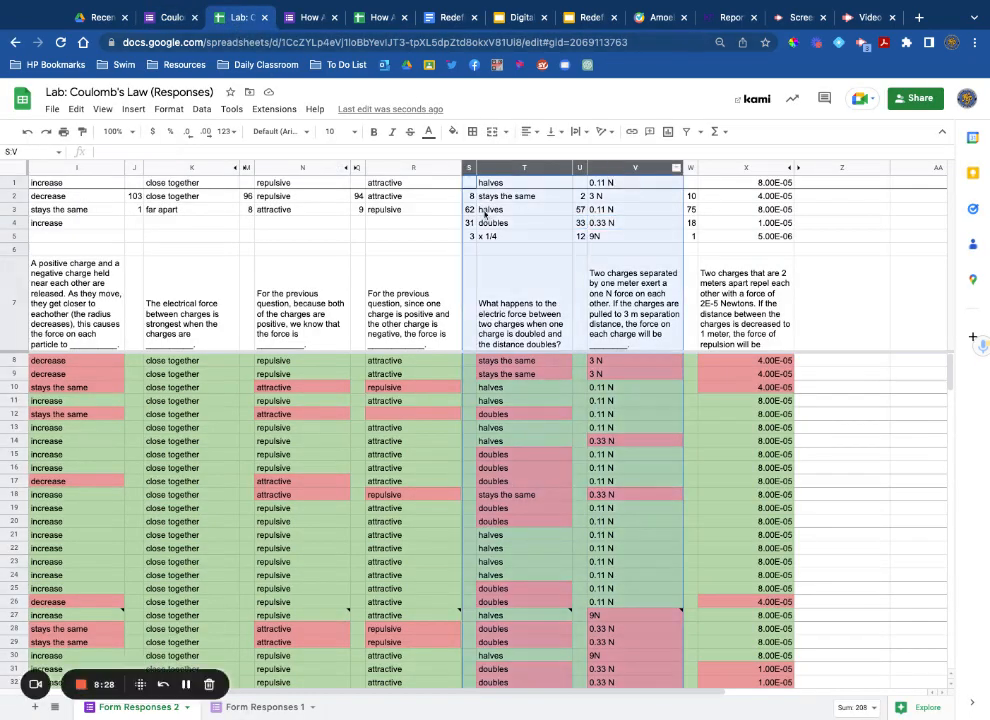
pyautogui.moveTo(470, 222); pyautogui.dragTo(631, 226)
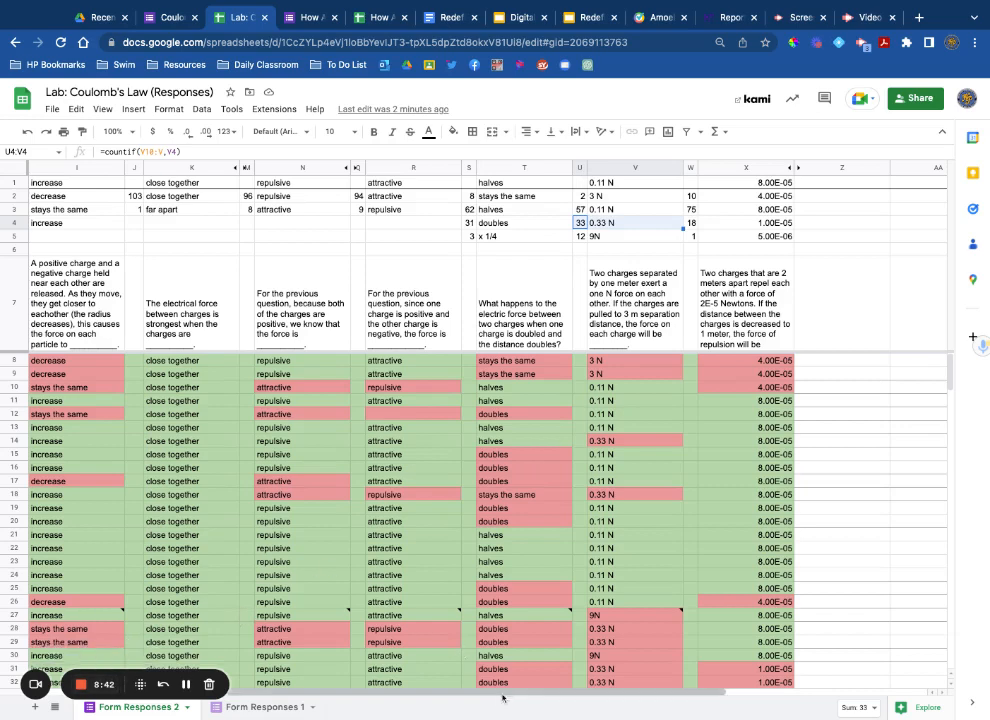
pyautogui.hscroll(-5, 247, 432)
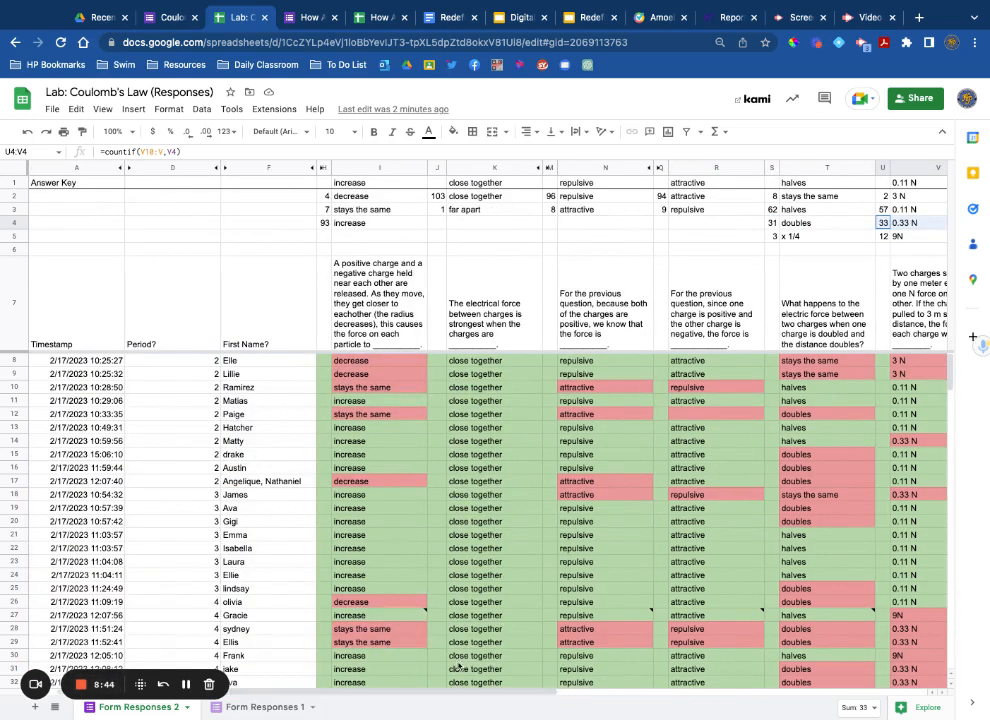
pyautogui.moveTo(455, 692); pyautogui.dragTo(578, 692)
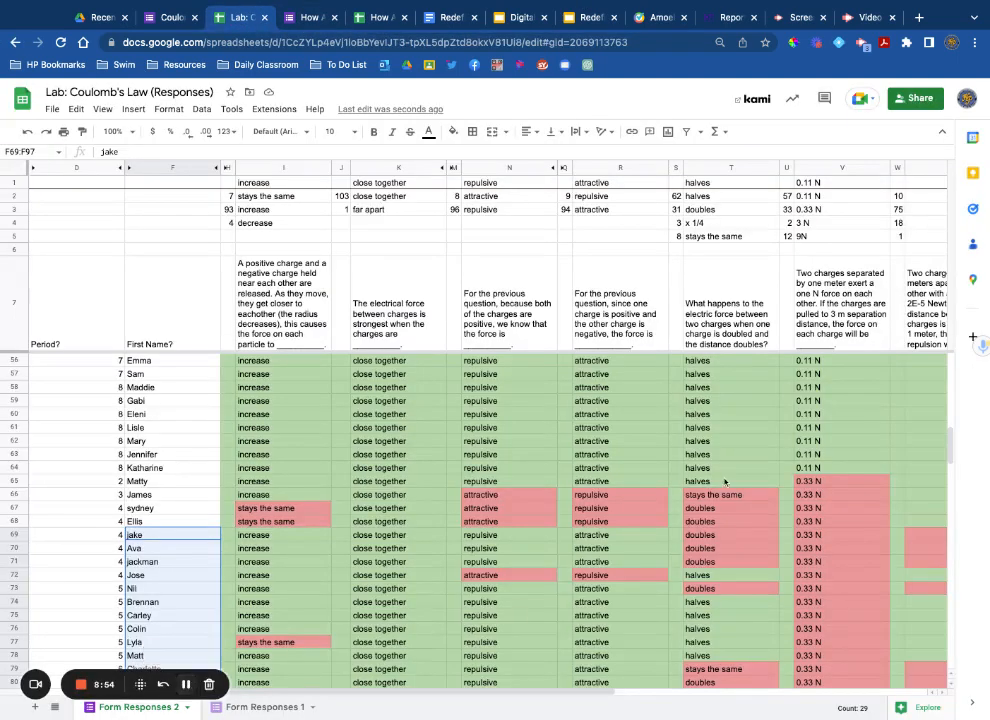
# - Freeze the columns from Timestamp through First Name
pyautogui.scroll(6, 877, 468)
pyautogui.scroll(10, 870, 475)
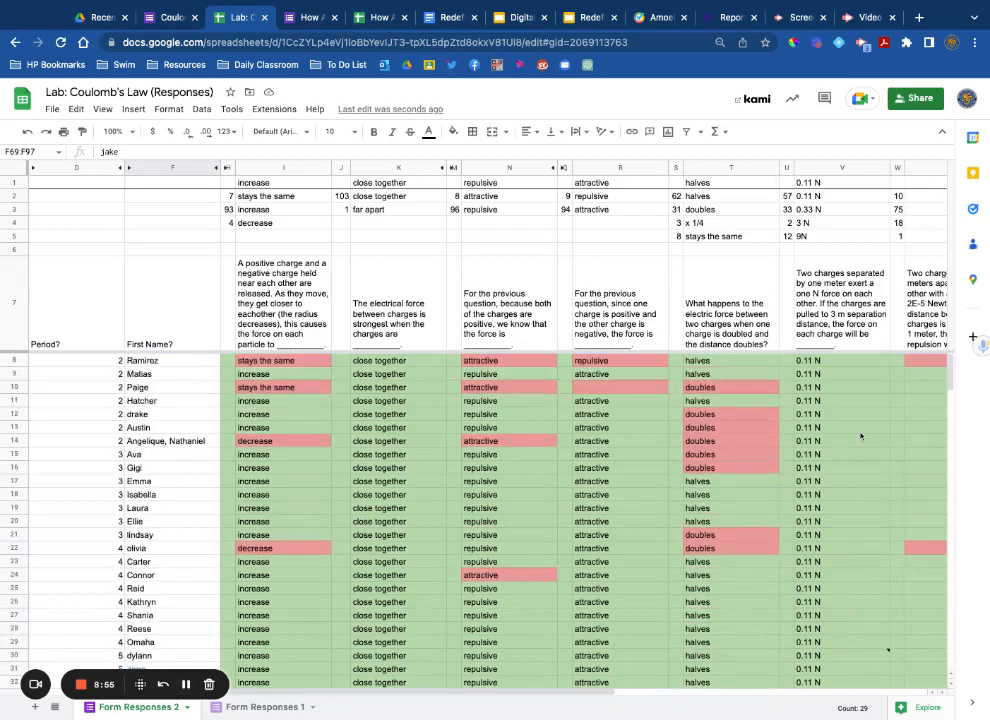
pyautogui.scroll(-2, 850, 505)
pyautogui.hscroll(-2, 846, 517)
pyautogui.scroll(-8, 846, 517)
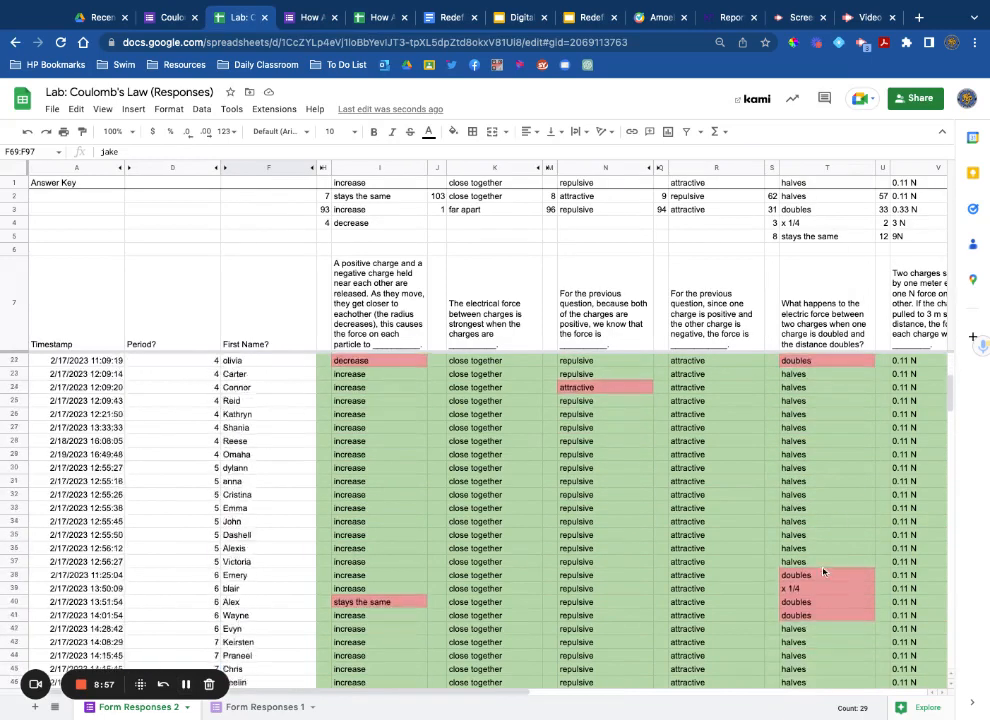
pyautogui.scroll(-2, 597, 653)
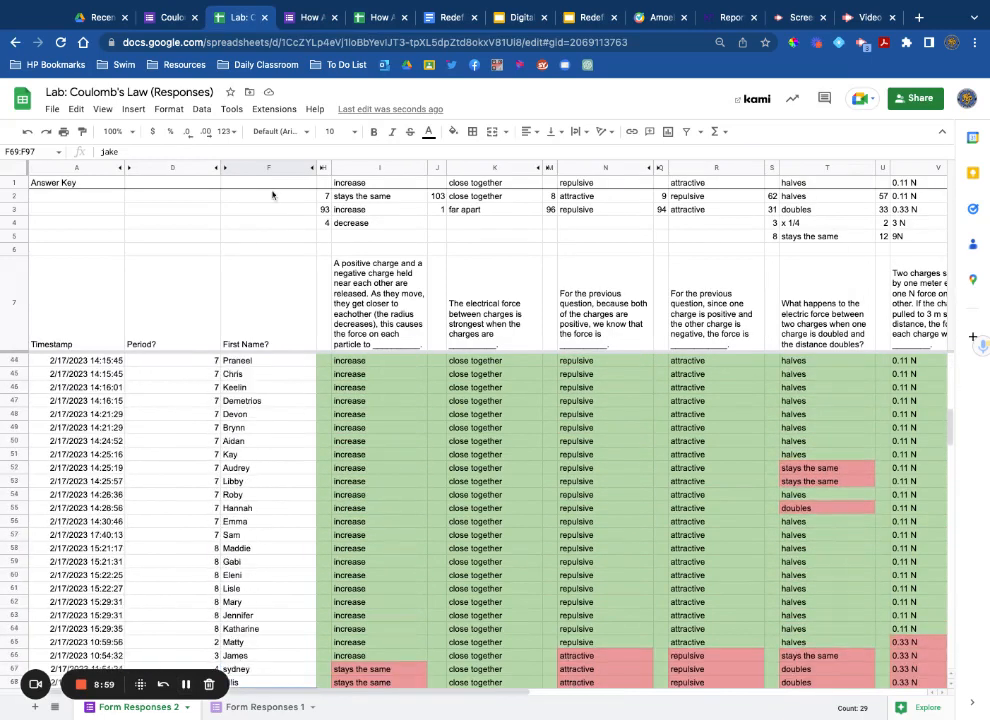
pyautogui.moveTo(27, 167); pyautogui.dragTo(320, 220)
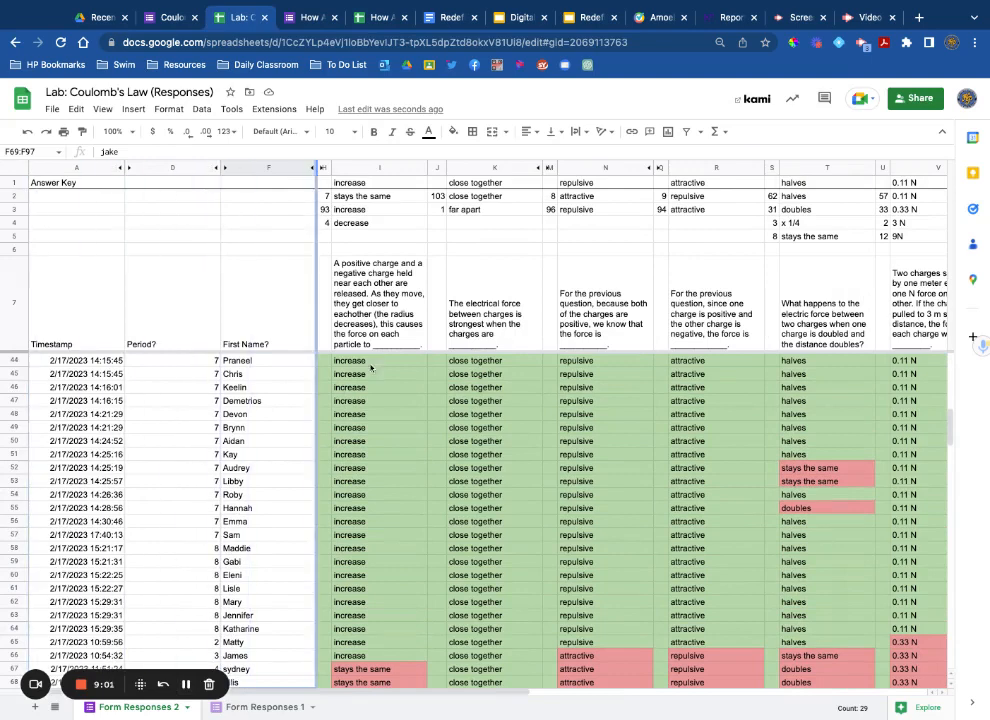
# - Select the first names in F65:F97 of all students who answered 0.33 N to the 3 m separation question
pyautogui.moveTo(386, 694); pyautogui.dragTo(628, 694)
pyautogui.hscroll(-2, 386, 694)
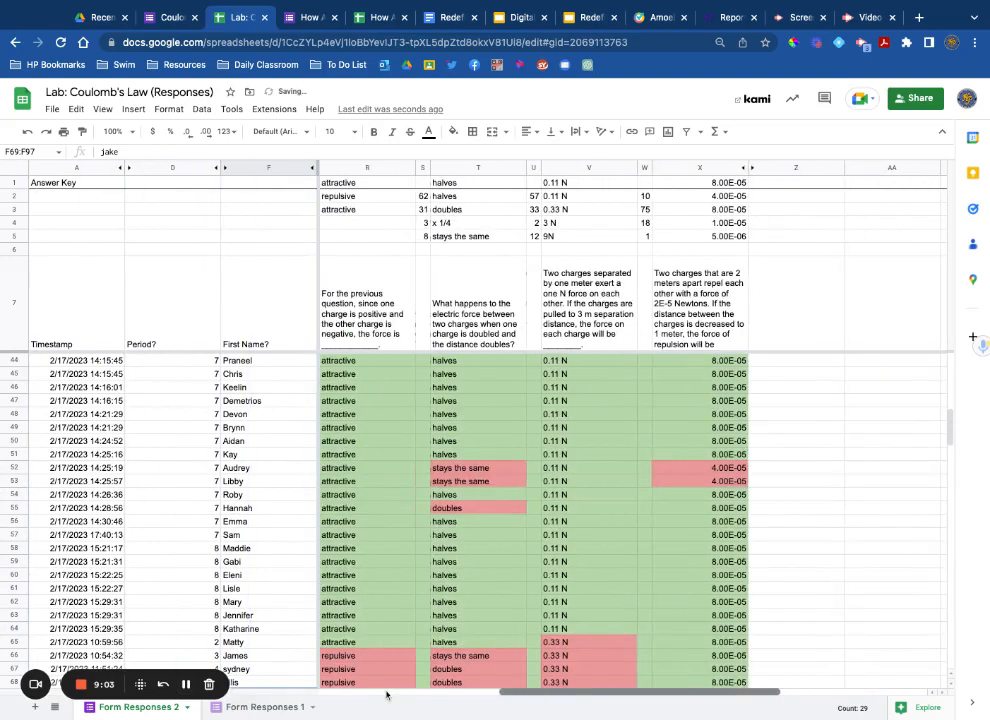
pyautogui.scroll(-4, 592, 620)
pyautogui.moveTo(585, 642); pyautogui.dragTo(585, 655)
pyautogui.scroll(-2, 578, 433)
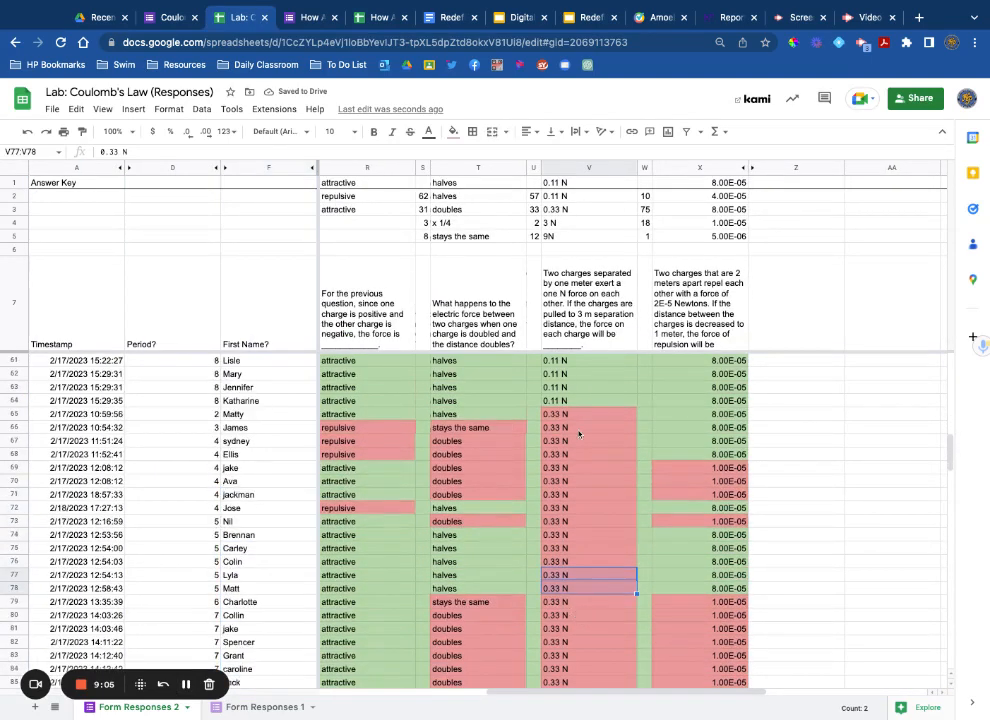
pyautogui.click(261, 418)
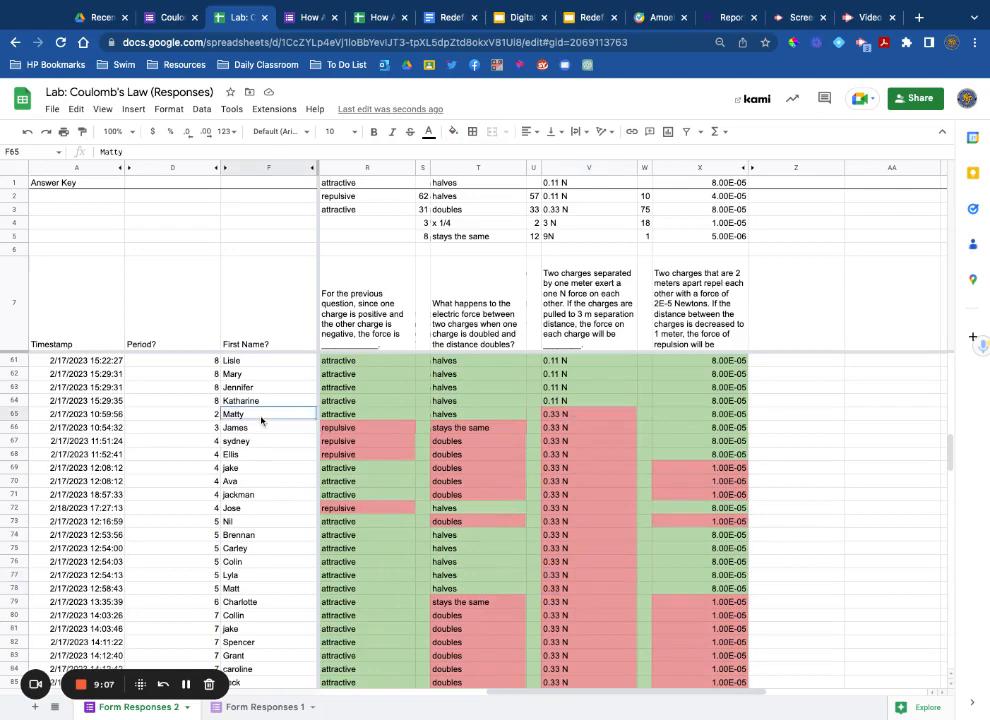
pyautogui.hotkey('shift', 'Down')
pyautogui.hotkey('shift', 'Down')
pyautogui.hotkey('shift', 'Down')
pyautogui.hotkey('shift', 'Down')
pyautogui.hotkey('shift', 'Down')
pyautogui.hotkey('shift', 'Down')
pyautogui.hotkey('shift', 'Down')
pyautogui.hotkey('shift', 'Down')
pyautogui.hotkey('shift', 'Down')
pyautogui.hotkey('shift', 'Down')
pyautogui.hotkey('shift', 'Down')
pyautogui.hotkey('shift', 'Down')
pyautogui.hotkey('shift', 'Down')
pyautogui.hotkey('shift', 'Down')
pyautogui.hotkey('shift', 'Down')
pyautogui.hotkey('shift', 'Down')
pyautogui.hotkey('shift', 'Down')
pyautogui.hotkey('shift', 'Down')
pyautogui.hotkey('shift', 'Down')
pyautogui.hotkey('shift', 'Down')
pyautogui.hotkey('shift', 'Down')
pyautogui.hotkey('shift', 'Down')
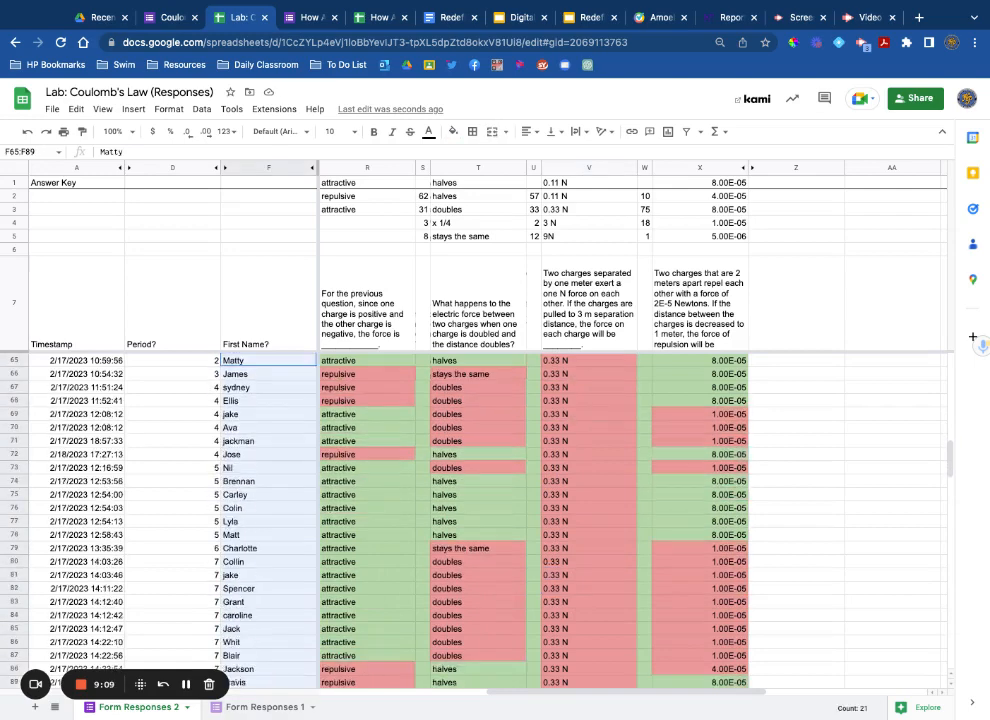
pyautogui.hotkey('shift', 'Down')
pyautogui.hotkey('shift', 'Down')
pyautogui.hotkey('shift', 'Down')
pyautogui.hotkey('shift', 'Down')
pyautogui.hotkey('shift', 'Down')
pyautogui.hotkey('shift', 'Down')
pyautogui.hotkey('shift', 'Down')
pyautogui.hotkey('shift', 'Down')
pyautogui.hotkey('shift', 'Down')
pyautogui.hotkey('shift', 'Down')
pyautogui.hotkey('shift', 'Down')
pyautogui.hotkey('shift', 'Down')
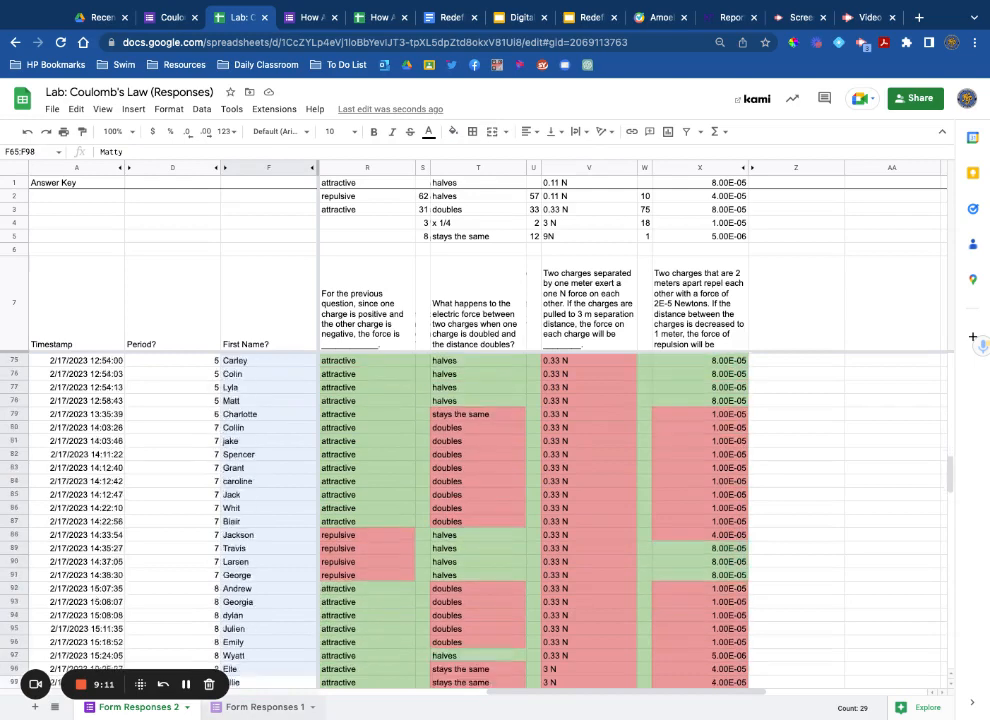
pyautogui.hotkey('shift', 'Up')
pyautogui.hotkey('shift', 'Up')
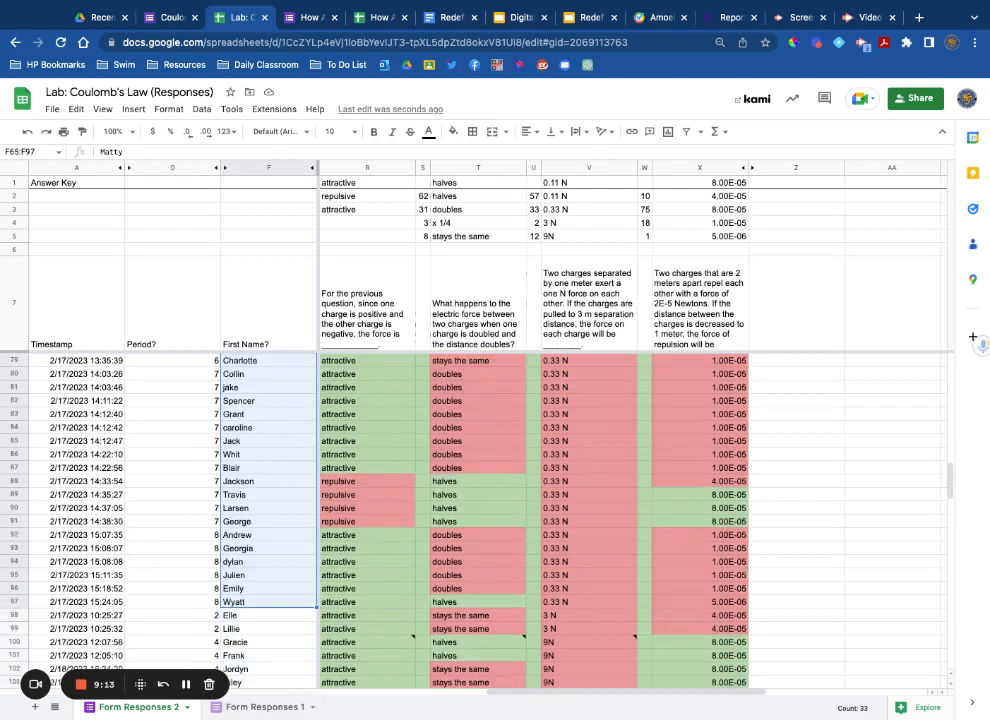